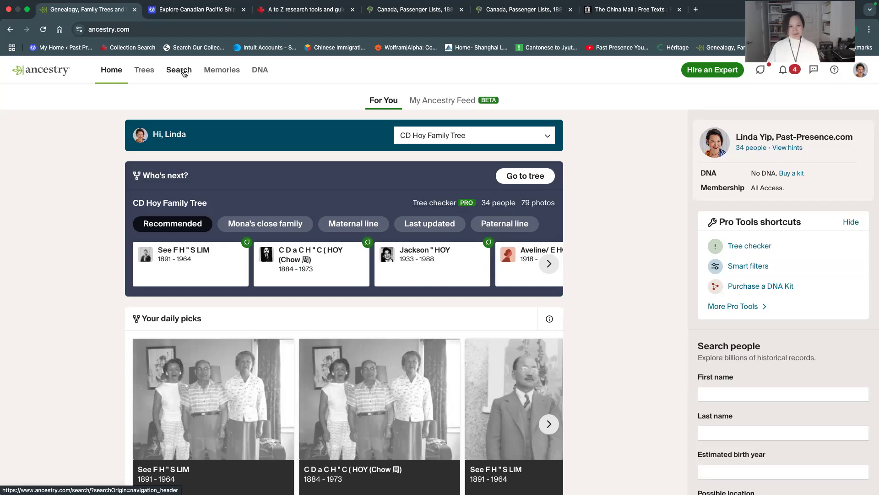
Open Ancestry's Card Catalog and search the record collections for the keyword "steamships".
left_click(184, 72)
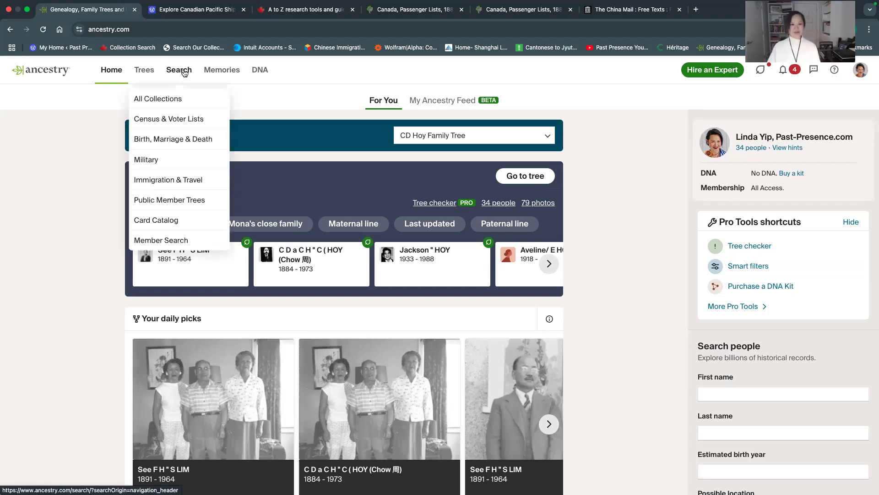
left_click(197, 225)
left_click(203, 185)
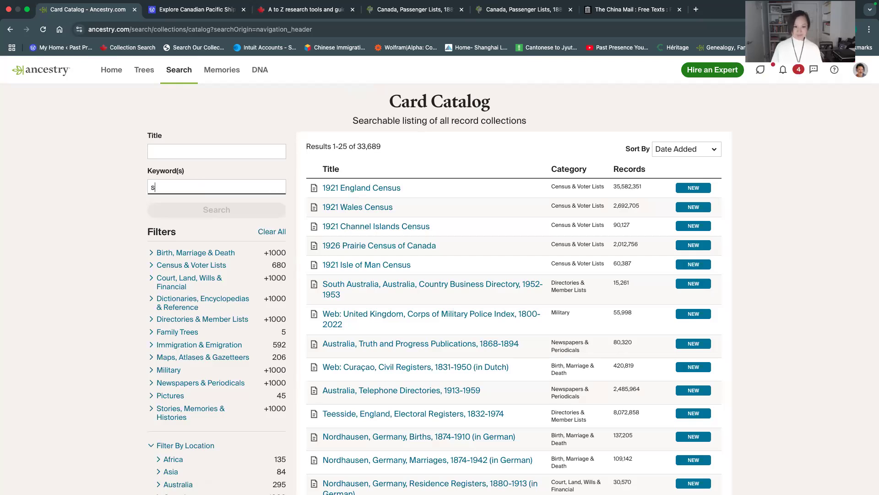
type("steamships")
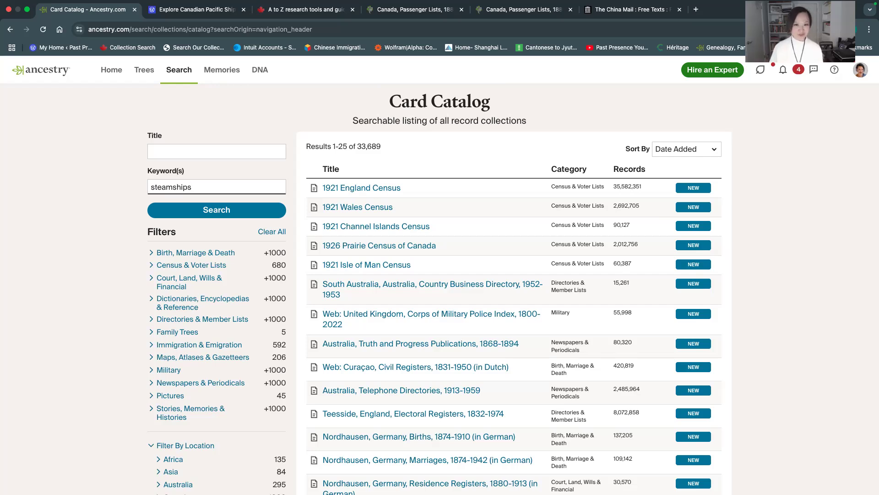
left_click(197, 210)
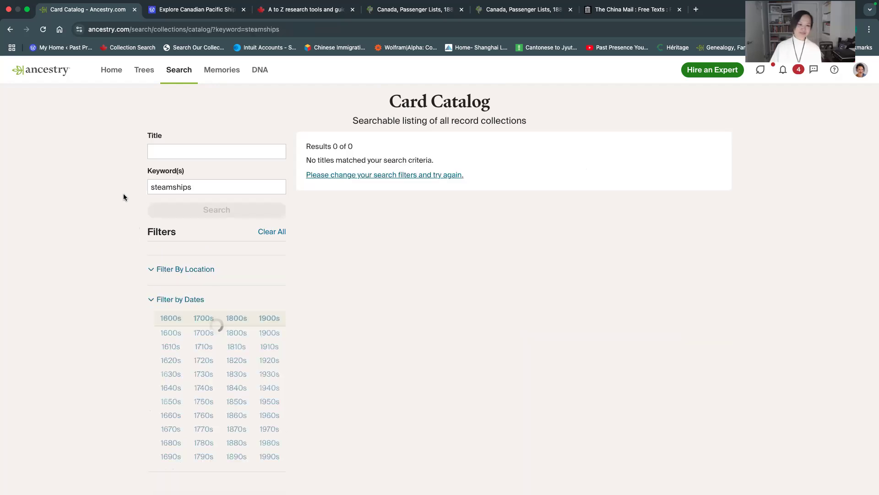
Search the catalog for "steamship" instead and open the Canada, Canadian Pacific Steamship Company Records, 1897-1981 collection.
left_click(195, 188)
key("BackSpace")
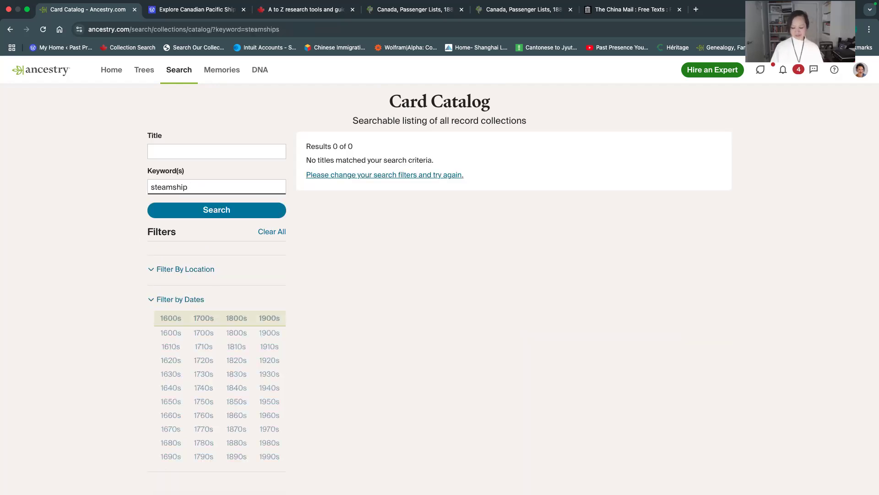
key("Return")
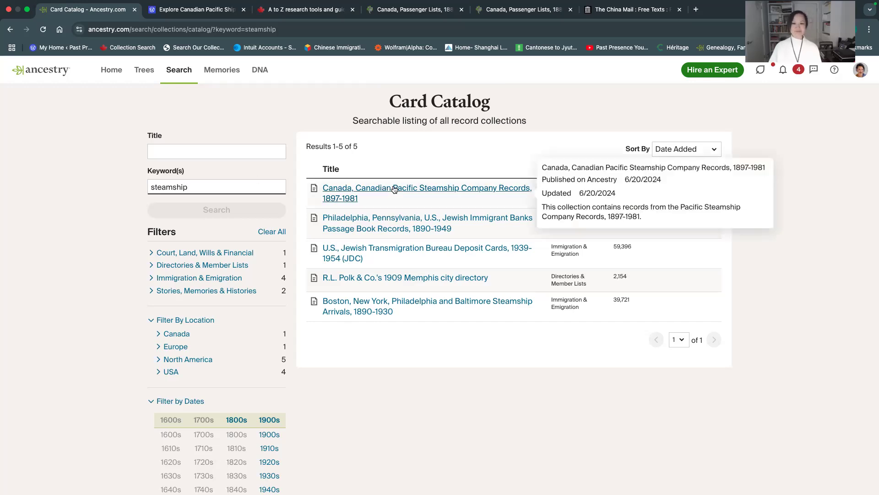
mouse_move(464, 193)
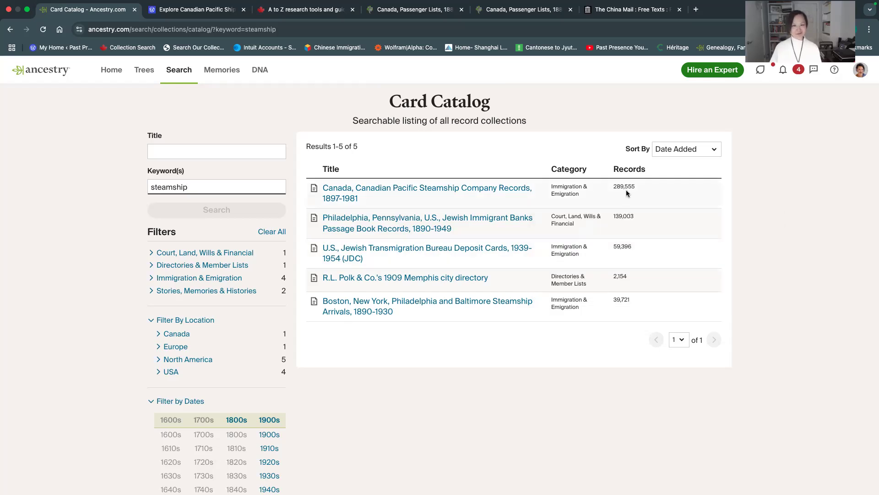
left_click(446, 190)
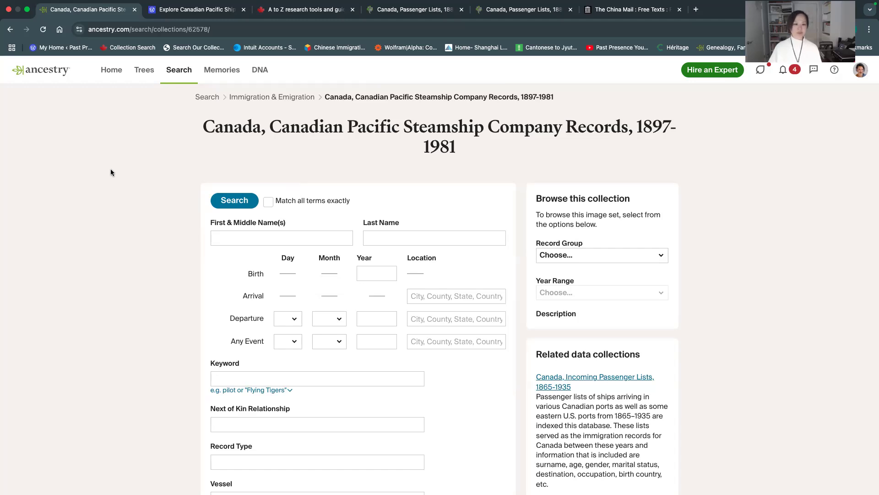
Enlarge the page to 125% and examine the collection's search fields, from names and event dates to vessel, record group and description.
key("super+equal")
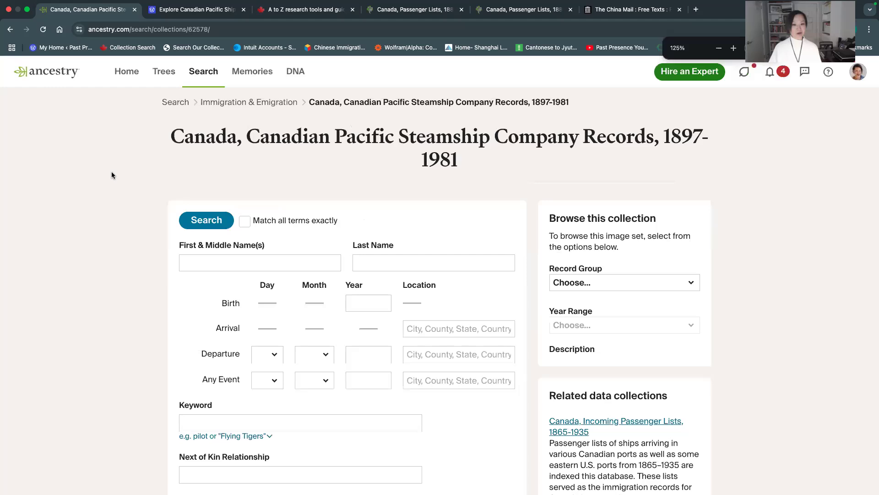
scroll(108, 186, "down", 3)
scroll(109, 186, "up", 3)
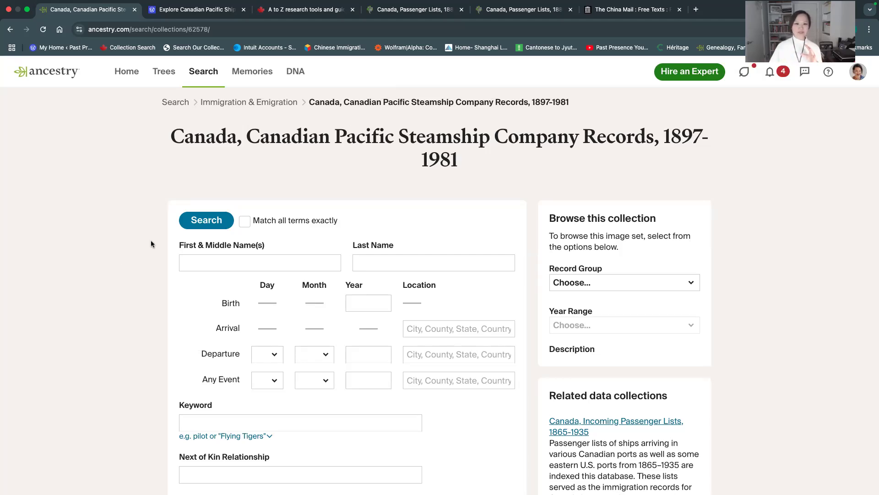
scroll(136, 244, "down", 1)
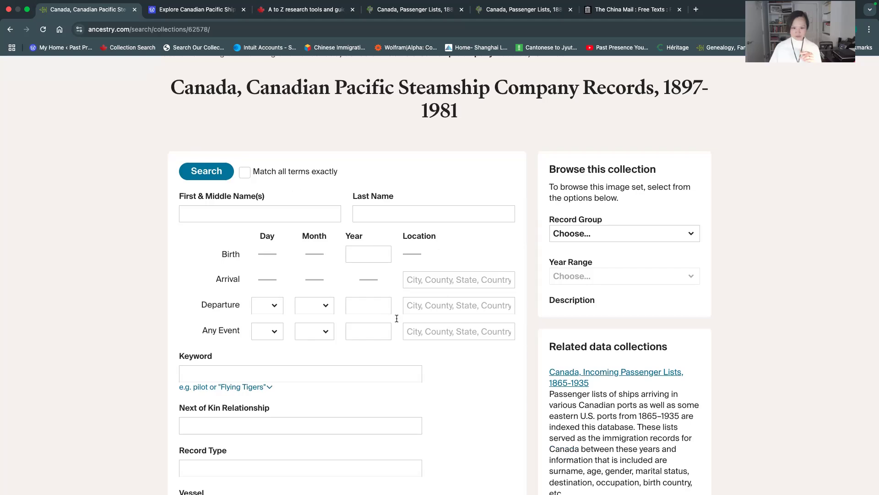
scroll(174, 297, "down", 7)
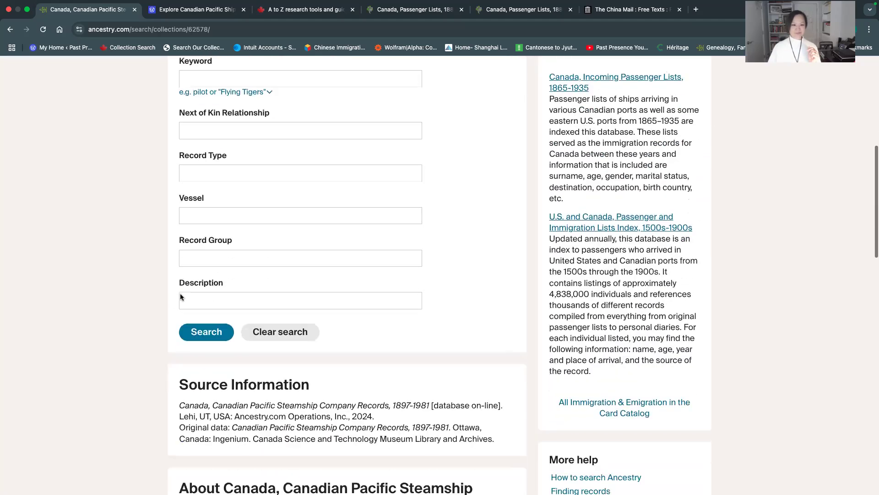
scroll(228, 247, "up", 1)
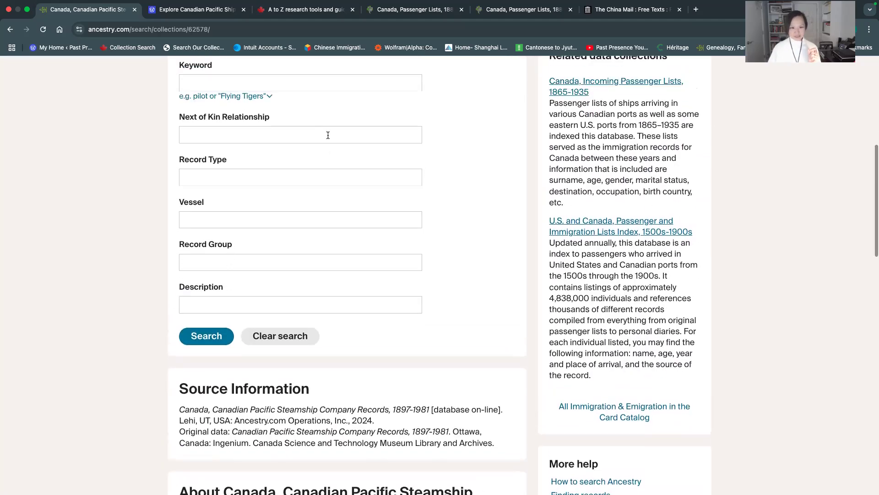
scroll(269, 118, "up", 1)
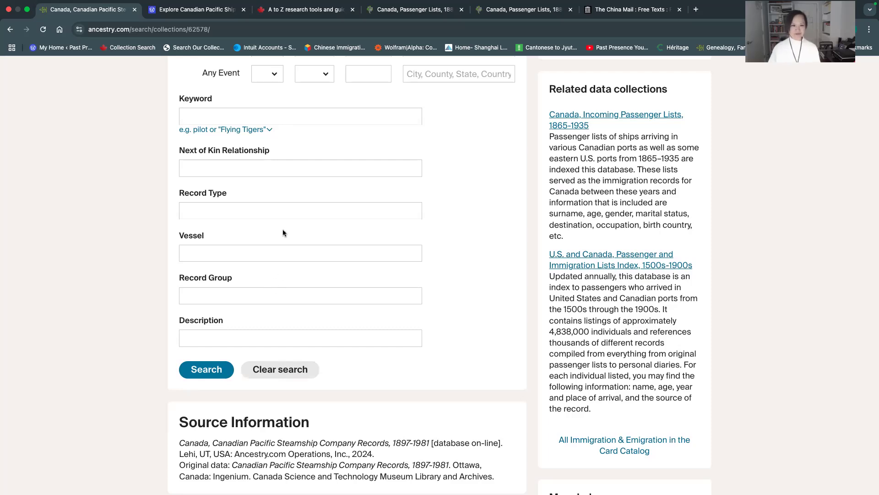
scroll(283, 233, "up", 8)
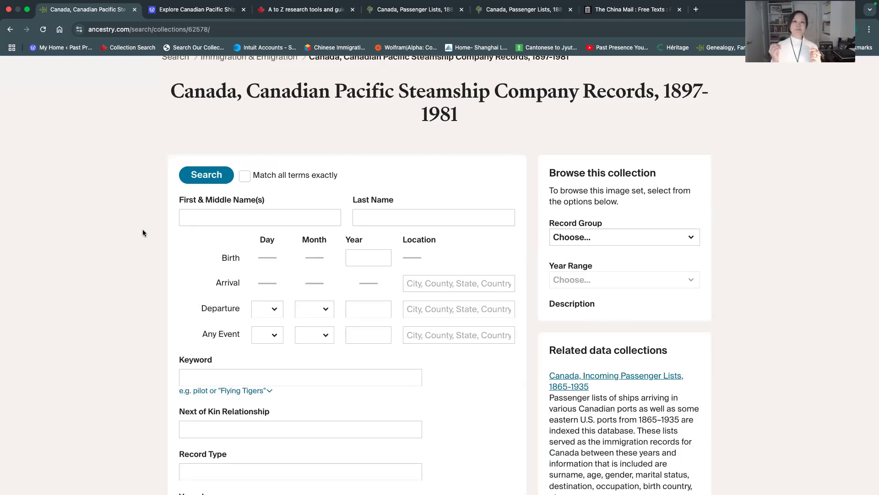
Search the collection using only the passenger's last name.
left_click(387, 218)
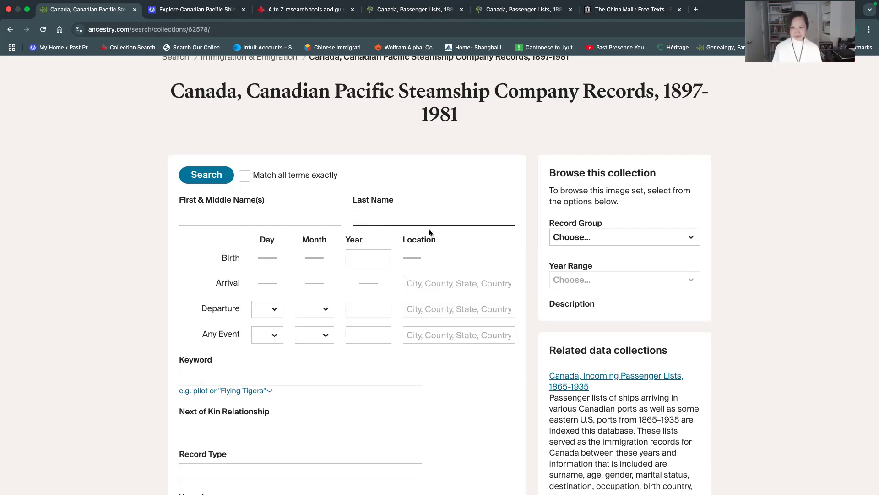
type("Jones")
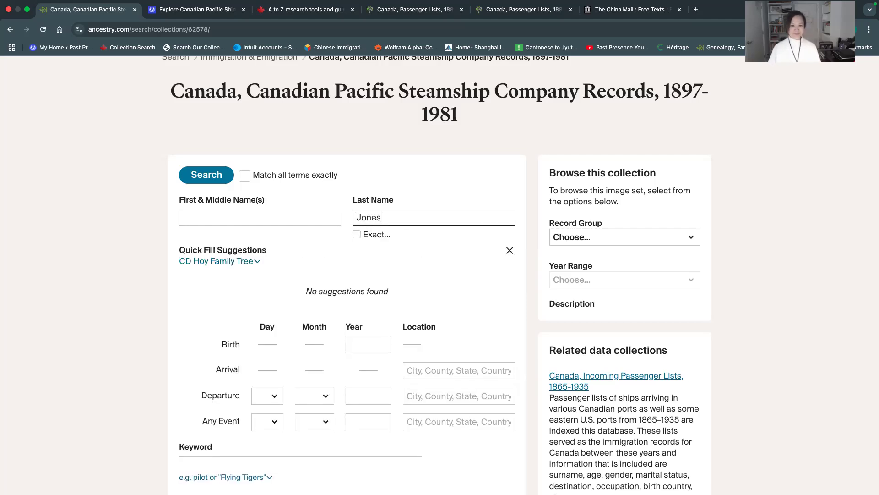
left_click(130, 179)
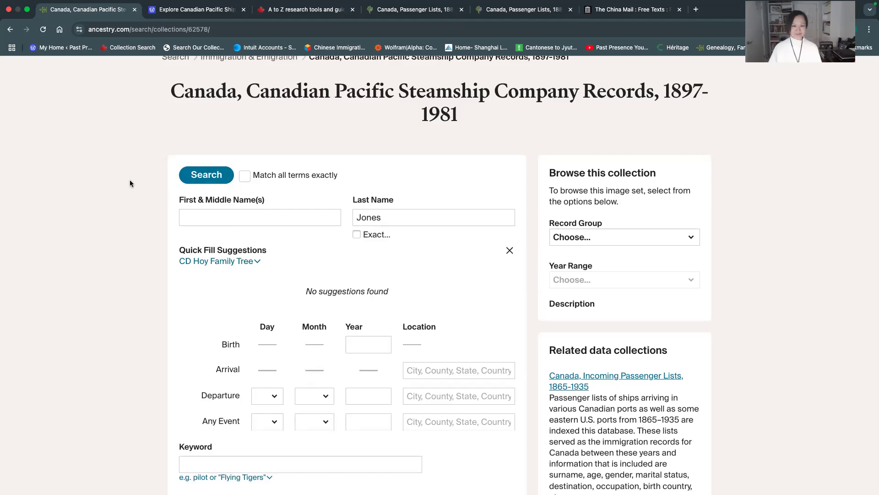
left_click(198, 179)
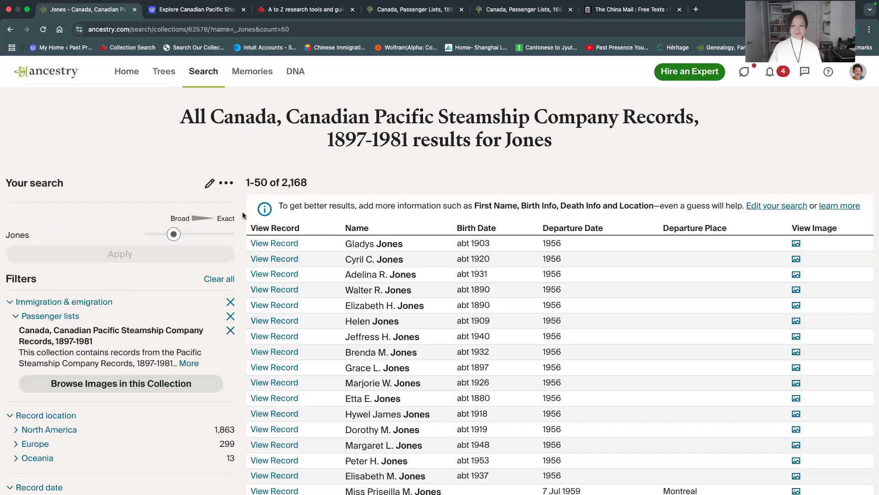
Look through the search results, open the first passenger's record and view its passenger list image.
scroll(432, 238, "down", 5)
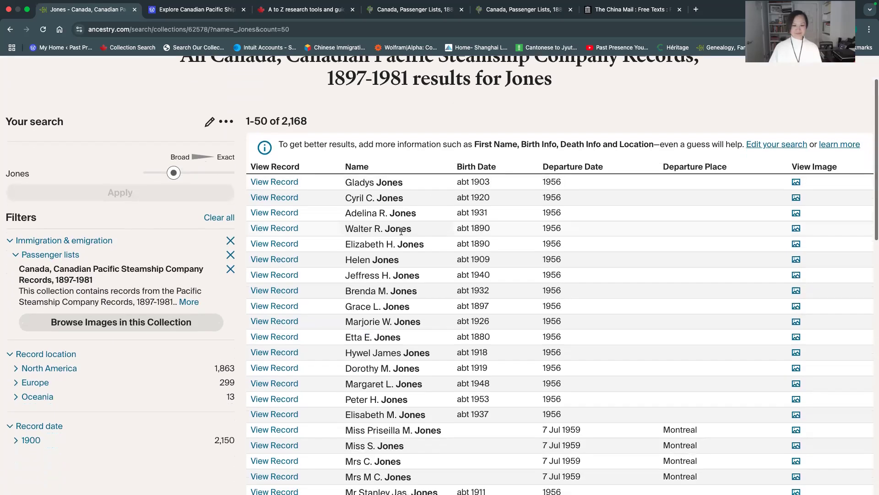
scroll(401, 231, "down", 12)
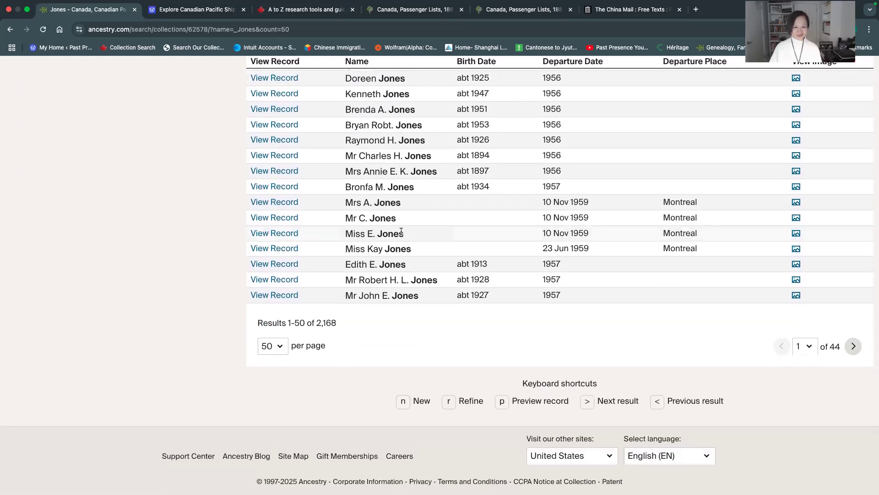
scroll(315, 224, "up", 15)
mouse_move(274, 245)
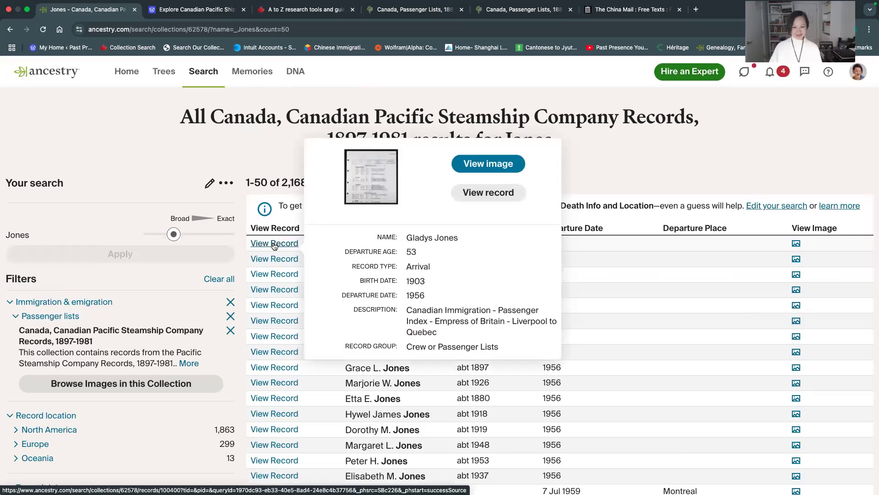
left_click(274, 244)
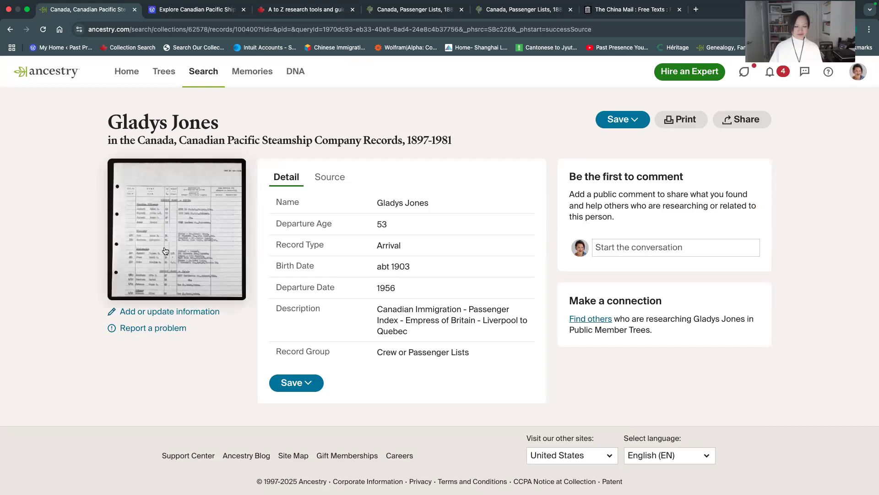
left_click(165, 251)
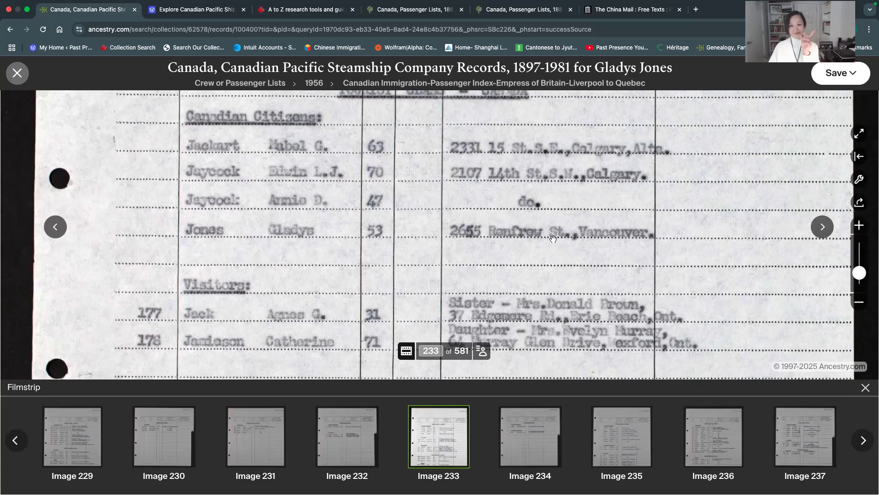
Return from the record image to the collection's search form and review its available fields.
left_click(9, 30)
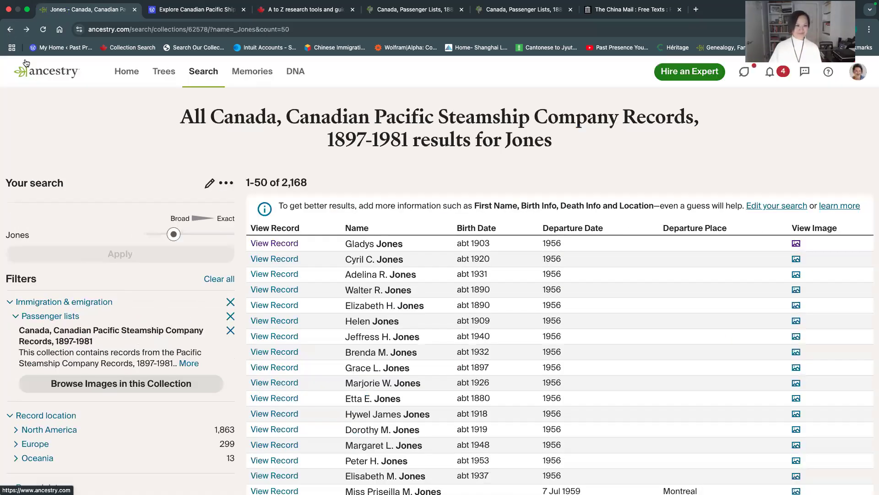
left_click(9, 29)
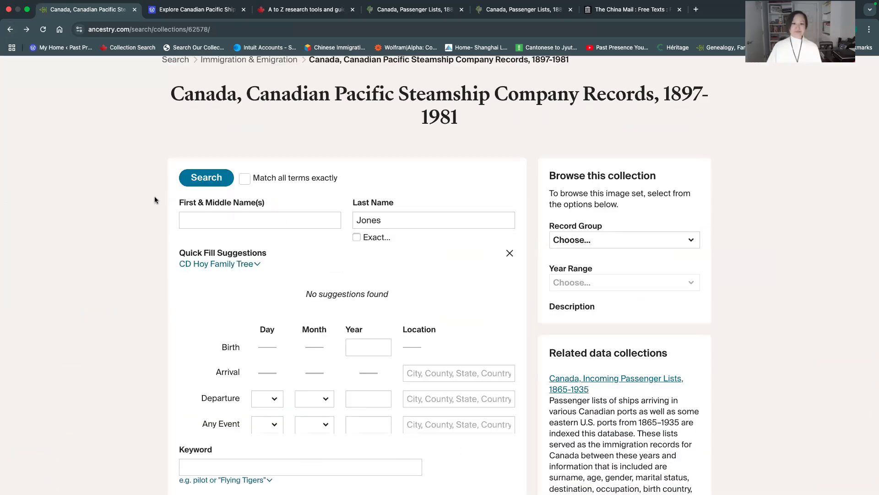
scroll(153, 198, "down", 4)
scroll(155, 200, "down", 2)
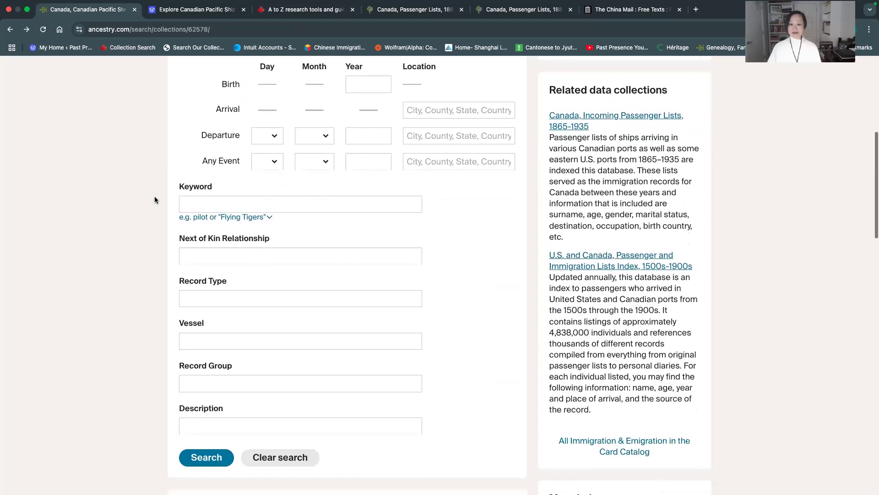
scroll(155, 199, "up", 3)
scroll(158, 198, "up", 4)
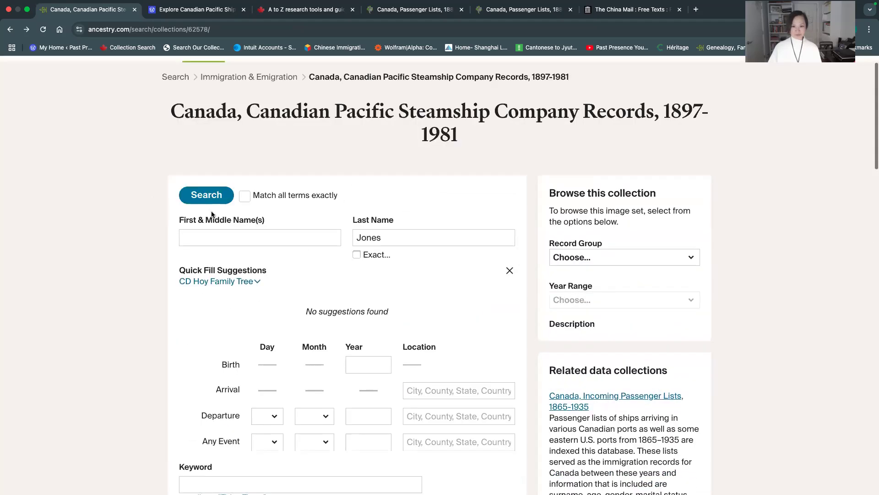
Clear the passenger's last name from the search form and enter the same surname again.
left_click_drag(443, 238, 237, 218)
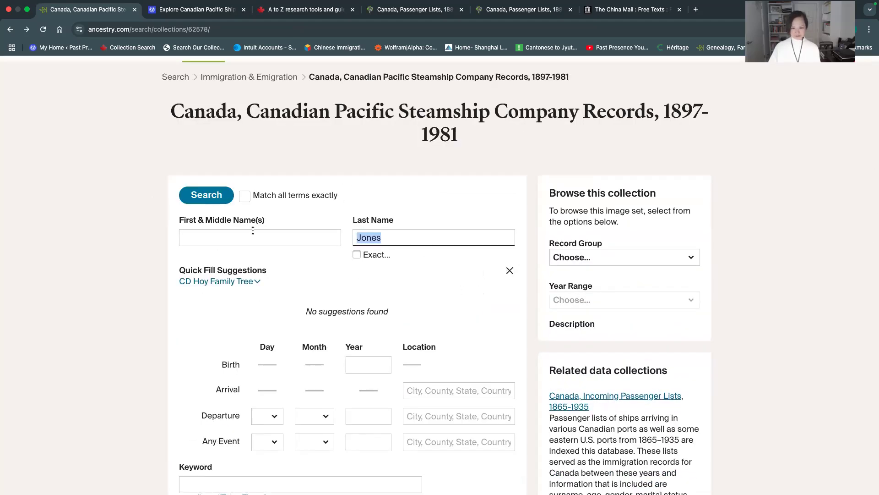
key("BackSpace")
scroll(106, 256, "down", 5)
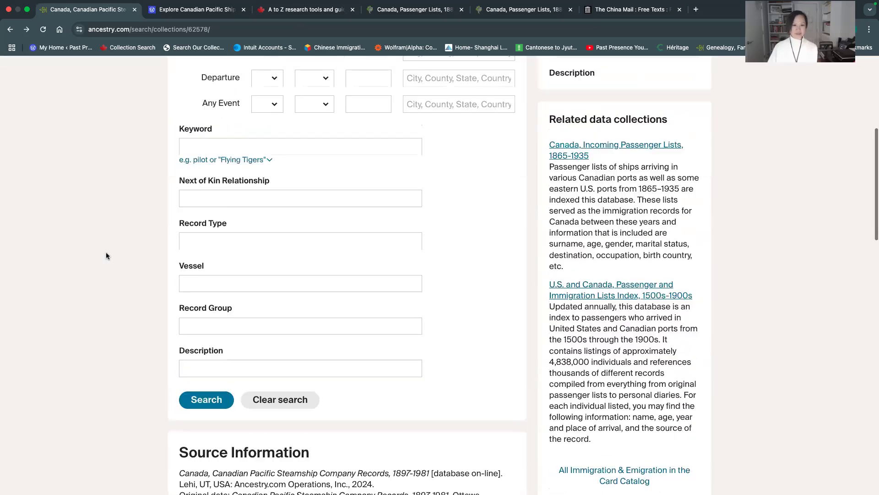
scroll(107, 255, "up", 4)
type("Jones")
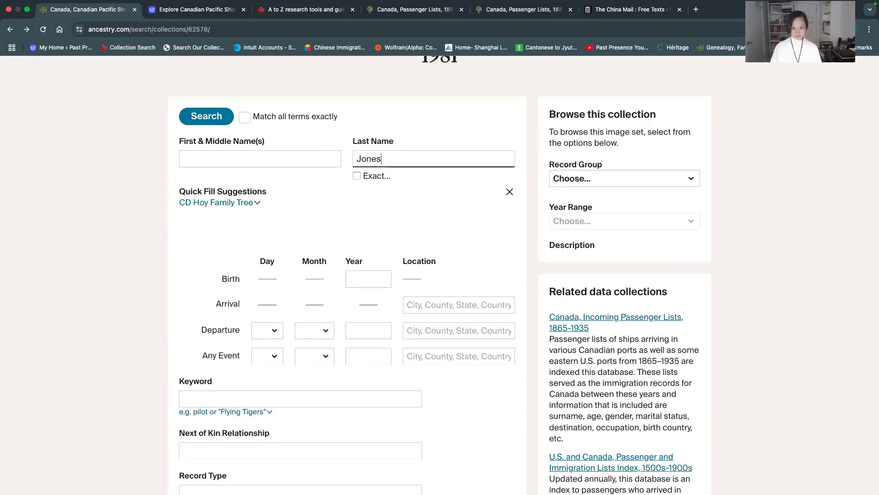
Enter "Empress of Asia" as the vessel in the collection's search form.
scroll(70, 290, "down", 5)
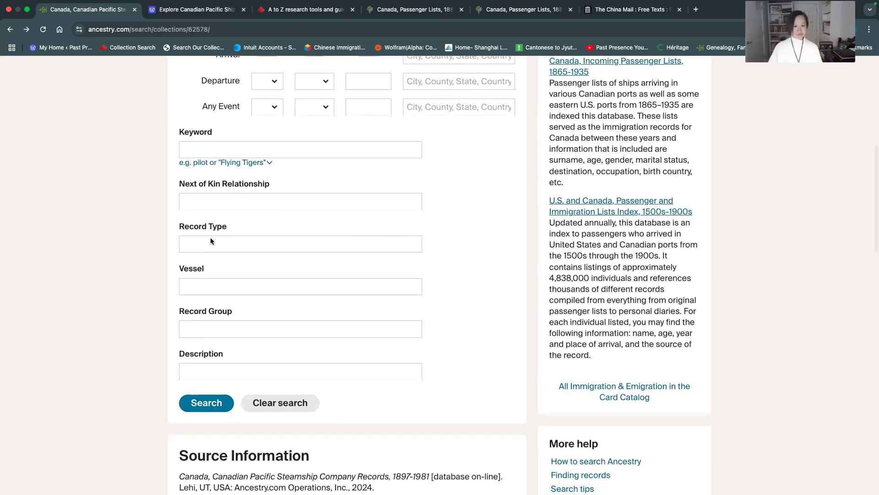
left_click(210, 289)
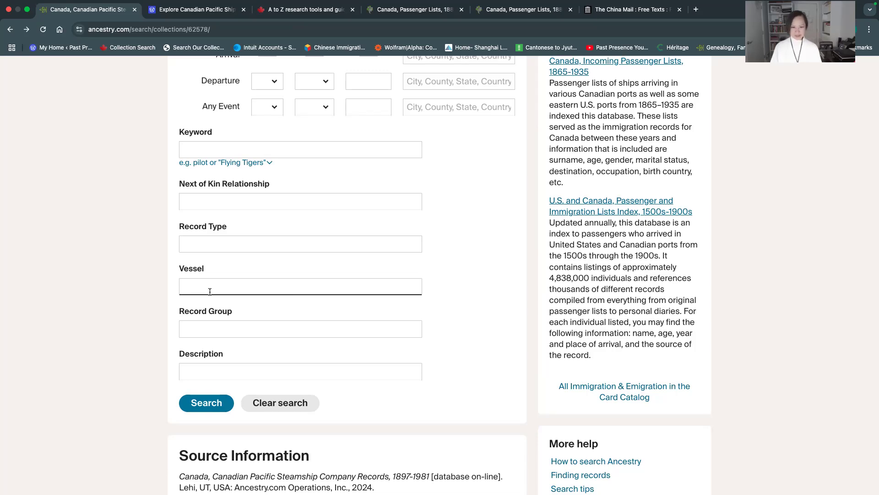
type("Empress")
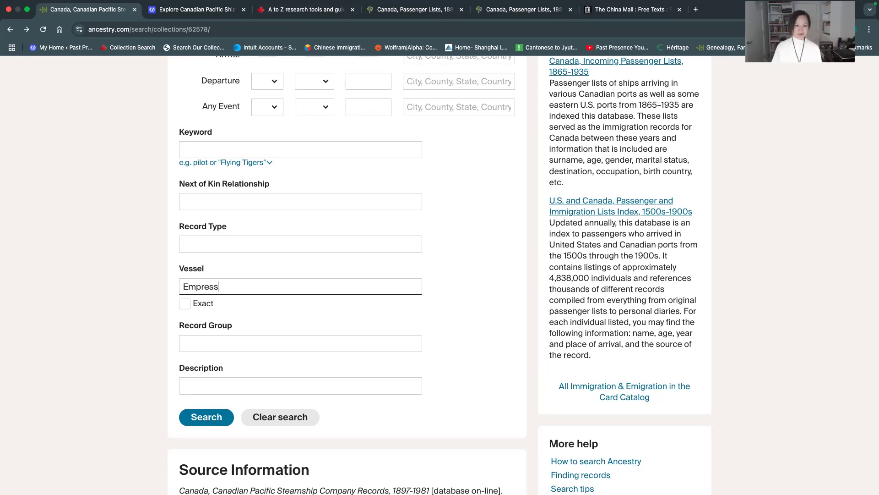
type(" of Asia")
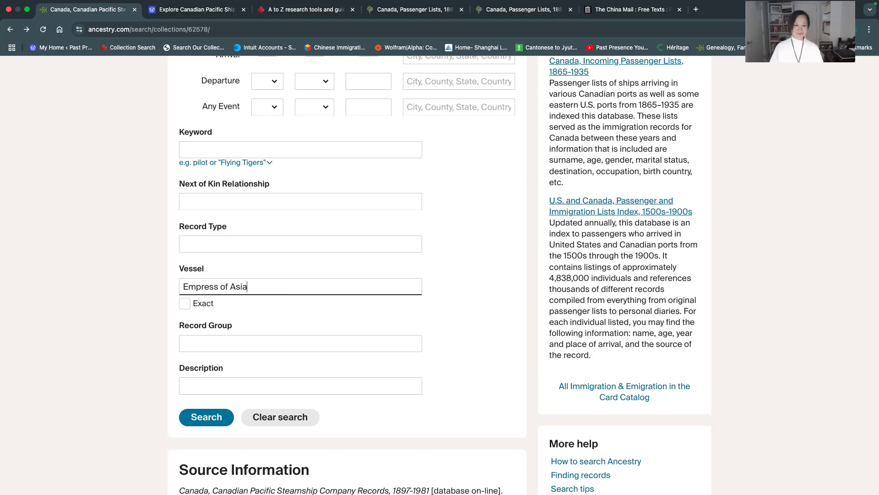
Run the search for the entered surname and vessel, reload the results page and preview several passengers' record details.
left_click(193, 421)
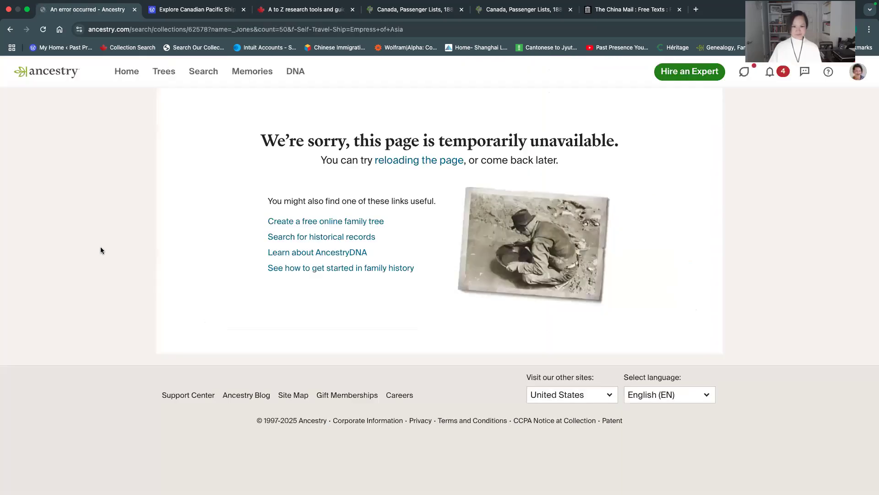
left_click(394, 164)
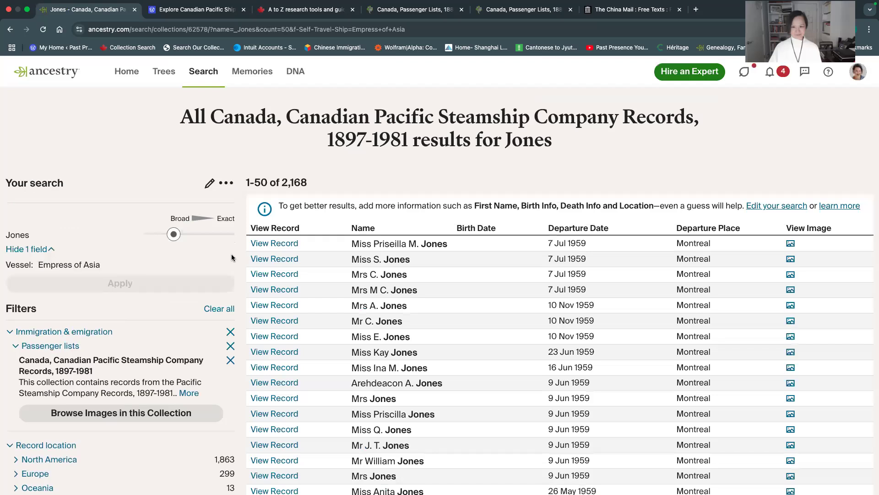
mouse_move(285, 247)
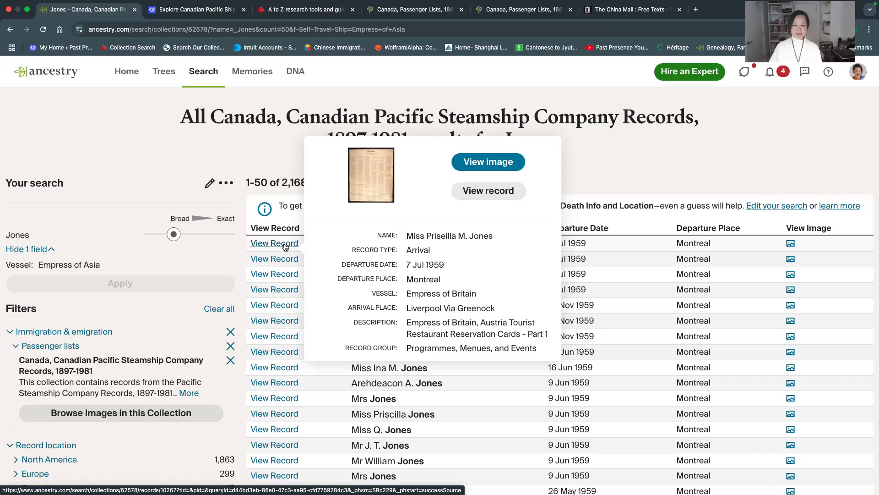
mouse_move(280, 262)
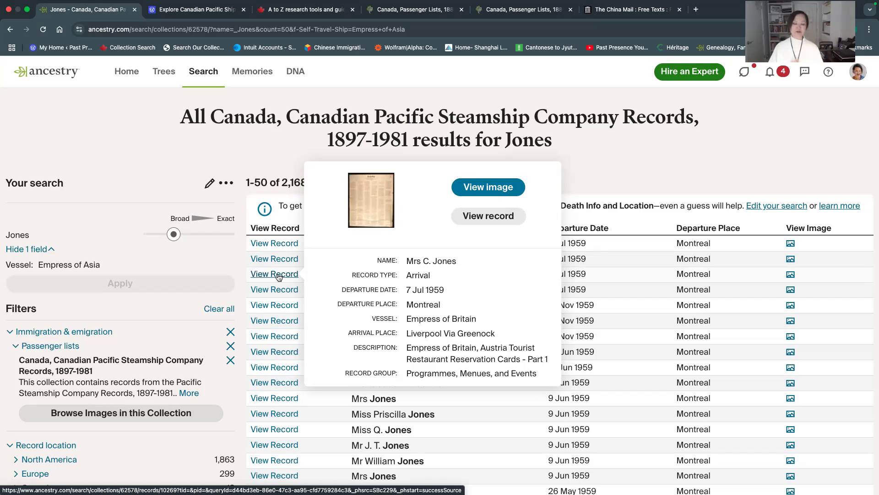
mouse_move(276, 305)
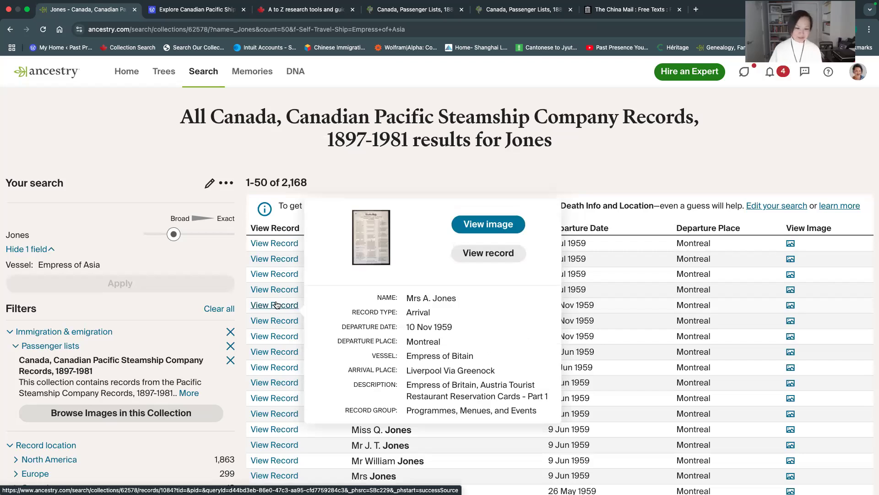
mouse_move(279, 387)
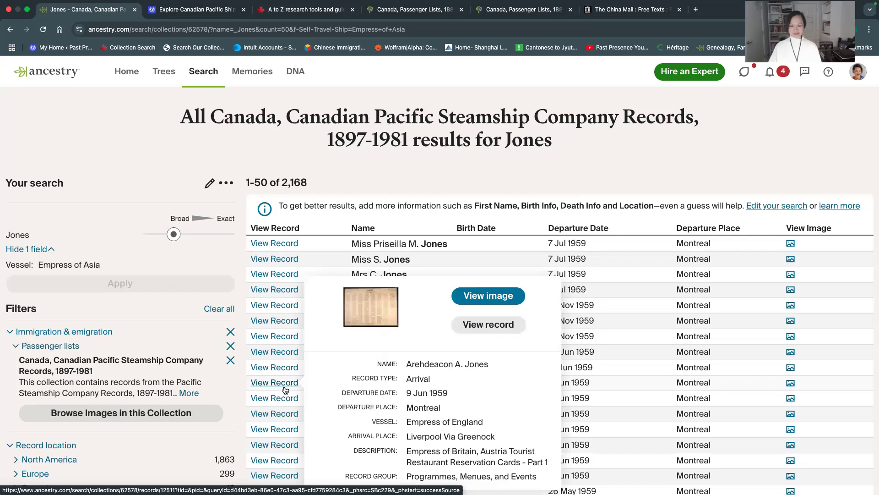
Open the archdeacon's record from the results and review its departure date and departure place.
left_click(285, 389)
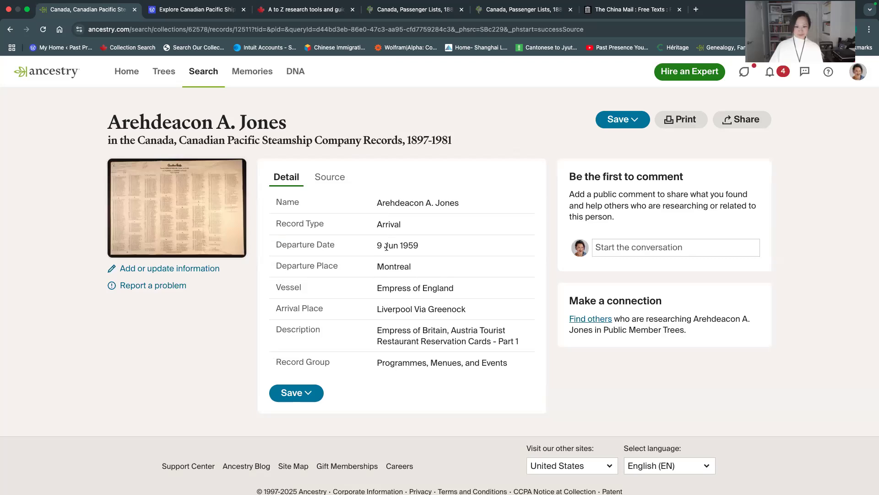
double_click(409, 245)
double_click(393, 266)
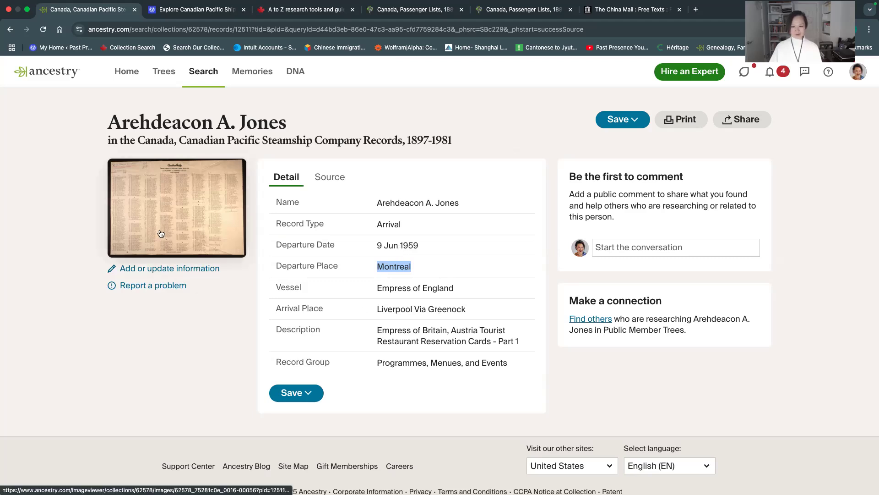
Open the record's passenger list image and enlarge it to locate the passenger's entry among the J surnames.
left_click(169, 250)
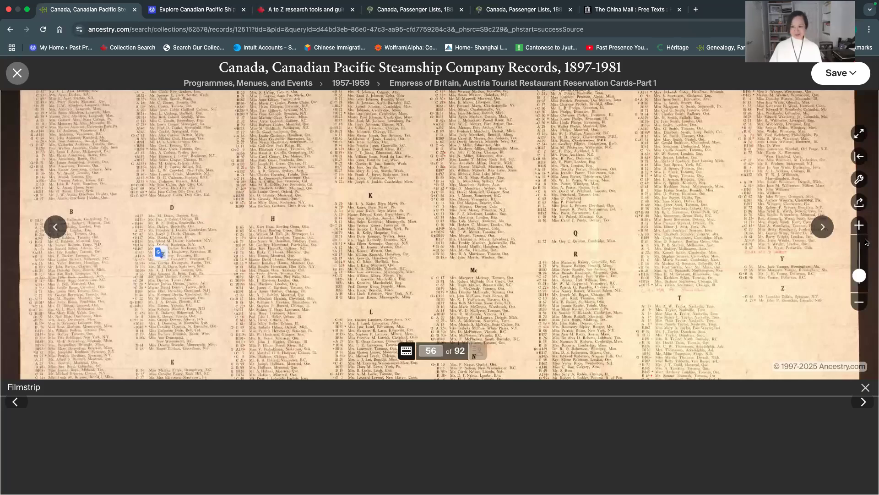
left_click(859, 225)
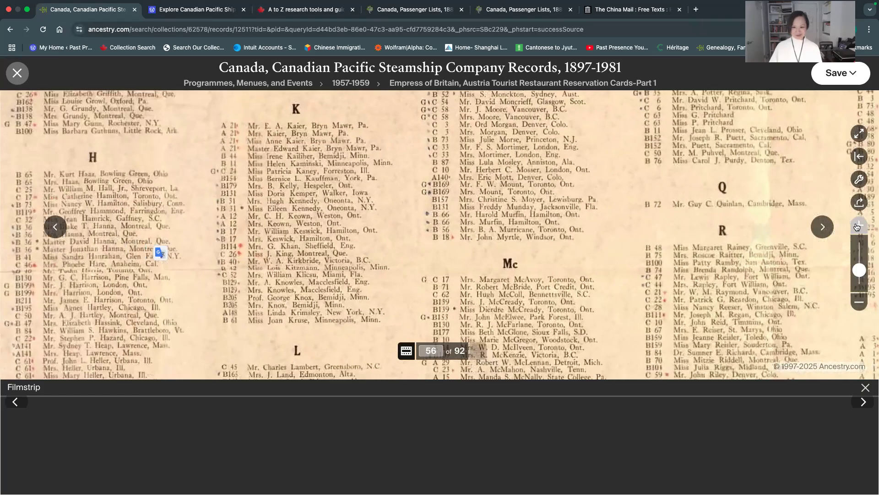
scroll(375, 127, "up", 5)
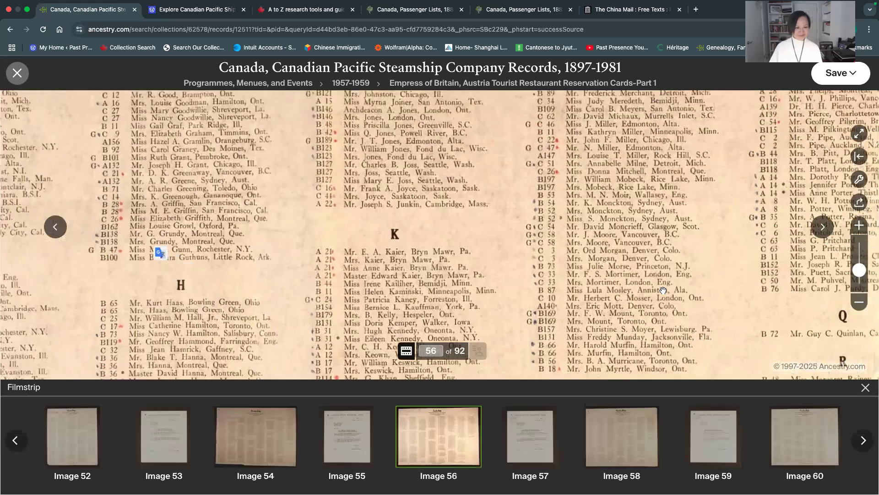
left_click_drag(375, 127, 439, 297)
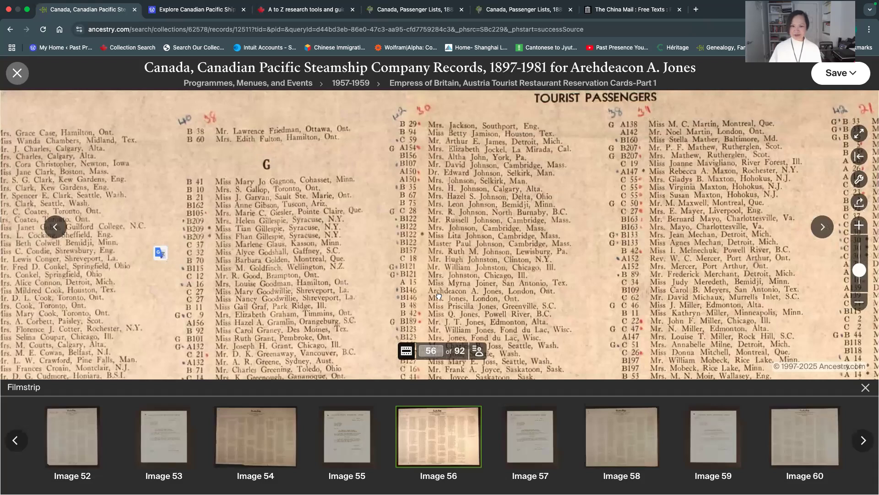
Examine the tourist passenger list around the archdeacon's entry at a readable magnification, including the neighbouring names and hometowns.
left_click_drag(439, 293, 460, 227)
scroll(633, 288, "up", 2)
scroll(634, 287, "down", 5)
scroll(618, 320, "up", 3)
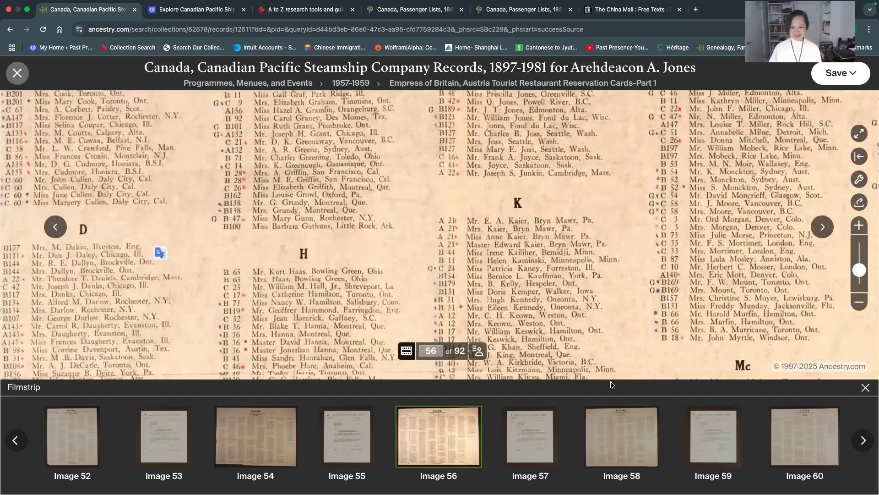
scroll(591, 255, "up", 5)
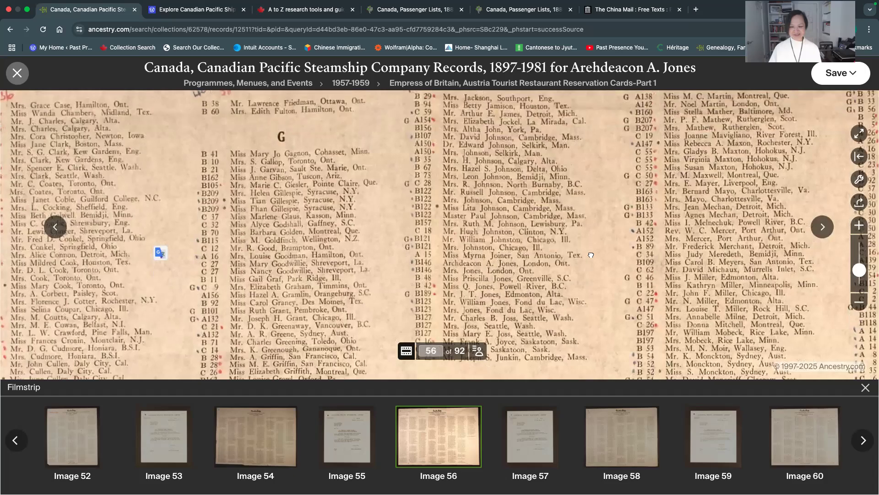
scroll(591, 255, "up", 4)
scroll(849, 232, "down", 2)
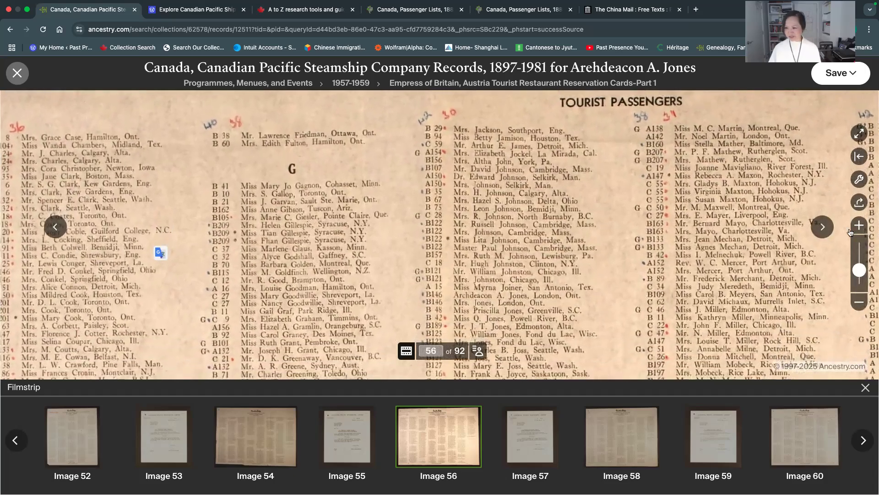
left_click(858, 227)
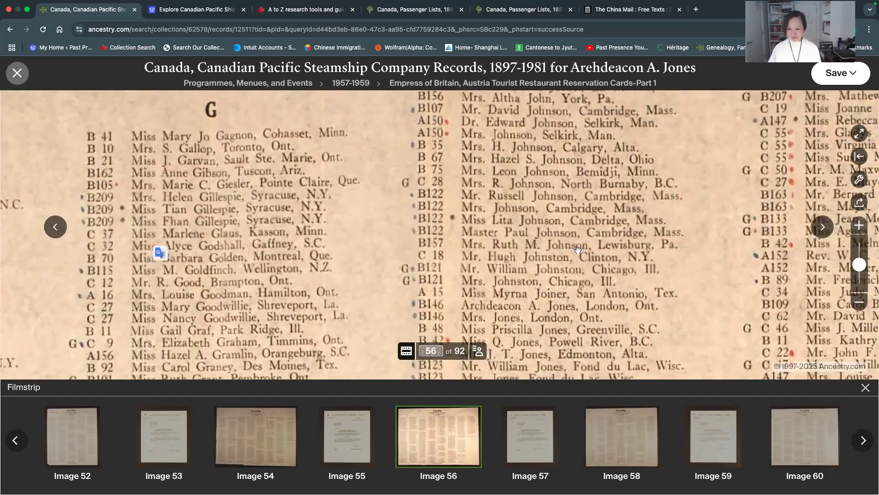
scroll(580, 252, "down", 2)
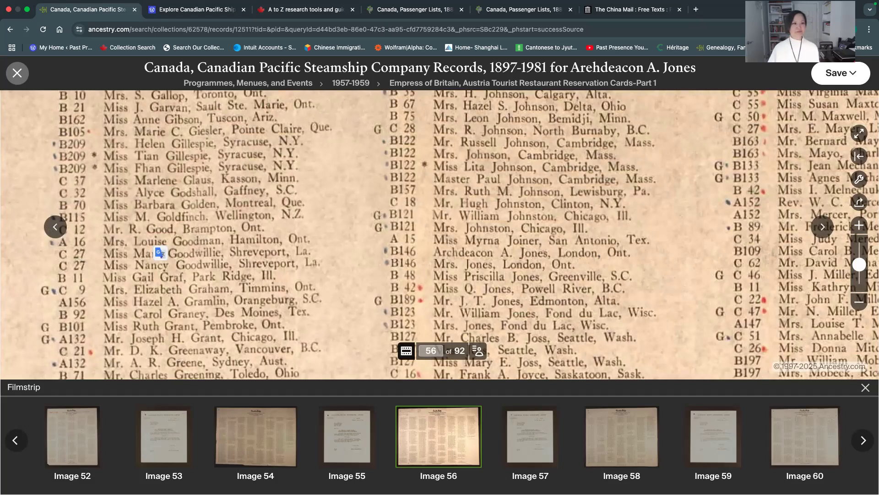
Return from the list image to the collection's search form and clear all its search criteria.
left_click(10, 32)
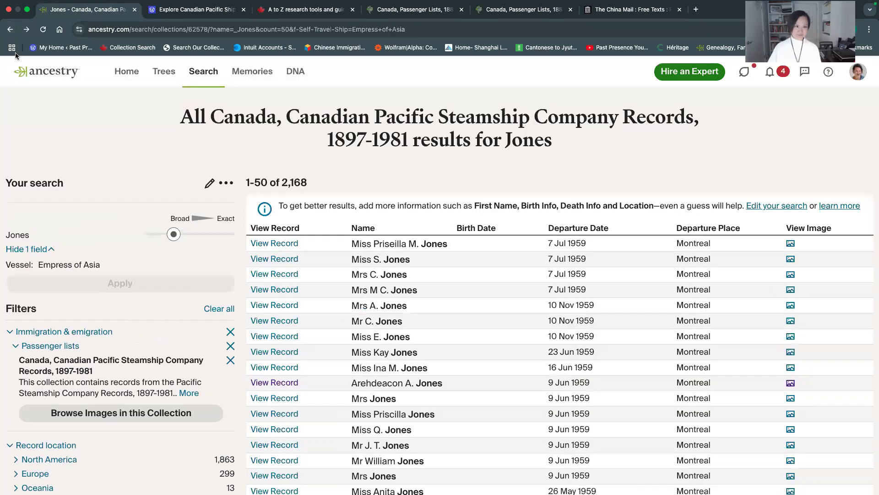
left_click(10, 29)
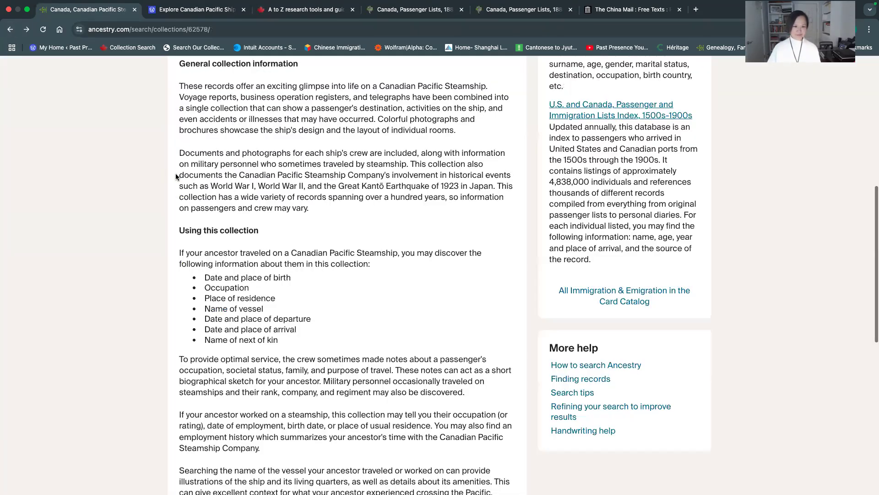
scroll(174, 176, "up", 10)
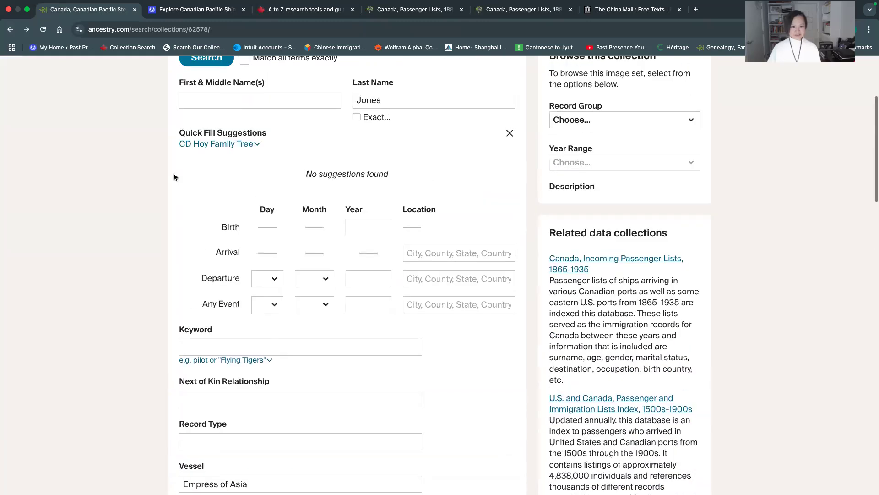
scroll(16, 314, "down", 5)
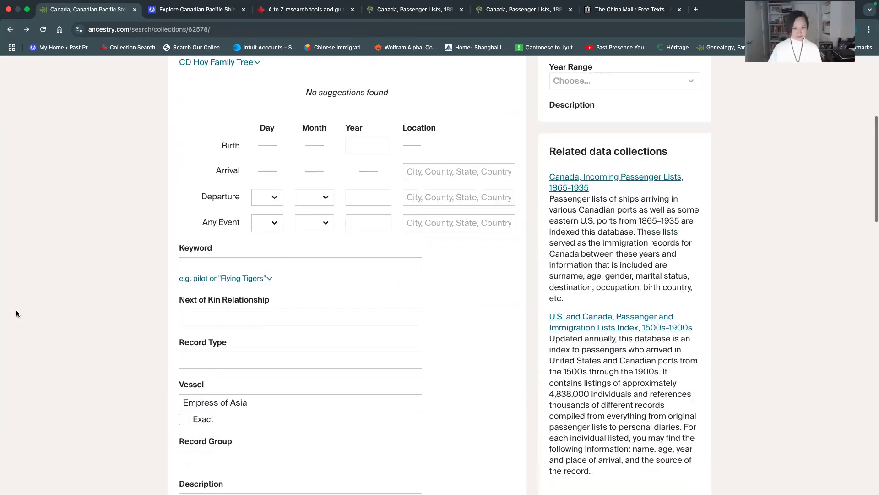
left_click(278, 392)
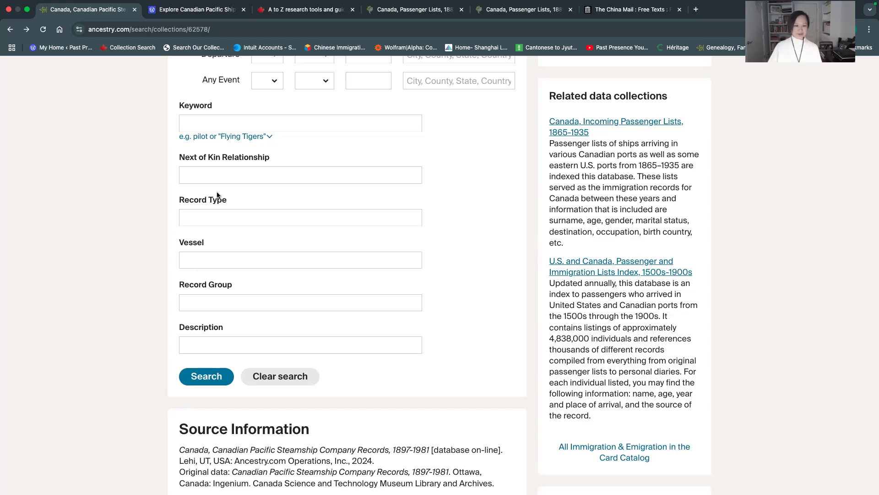
Search the collection by vessel only, using "Beaver" as the vessel name.
left_click(214, 262)
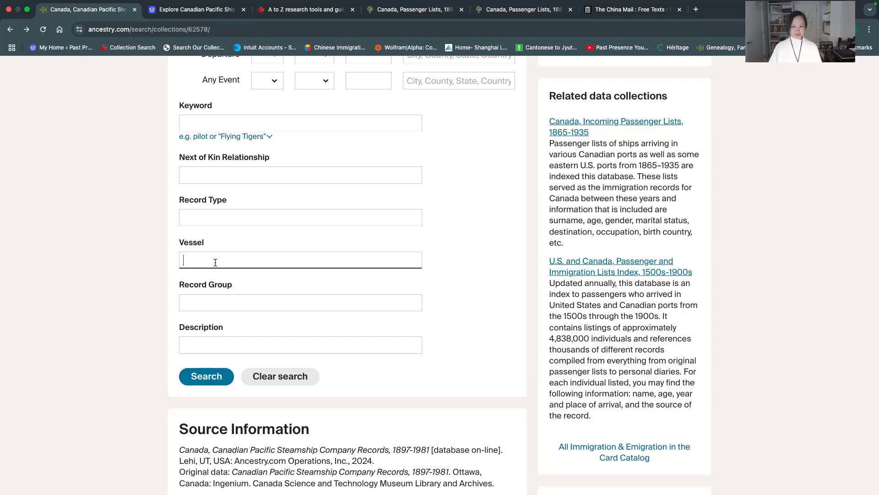
type("Beaver")
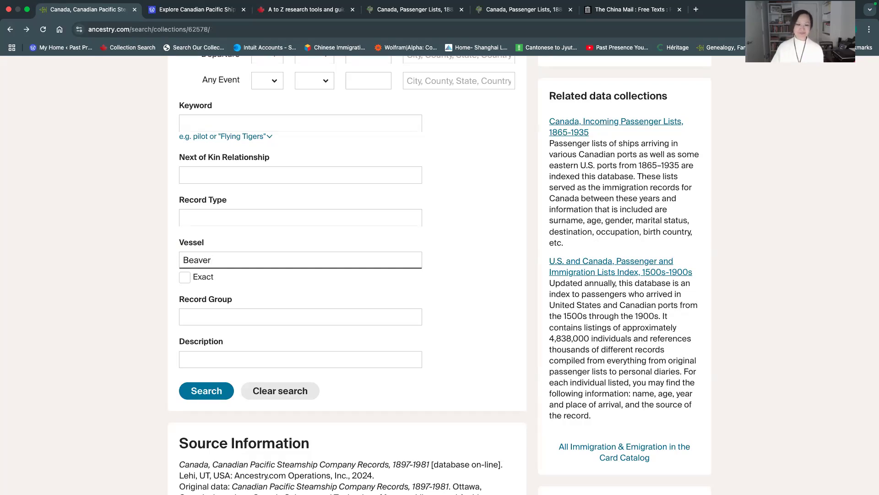
left_click(210, 395)
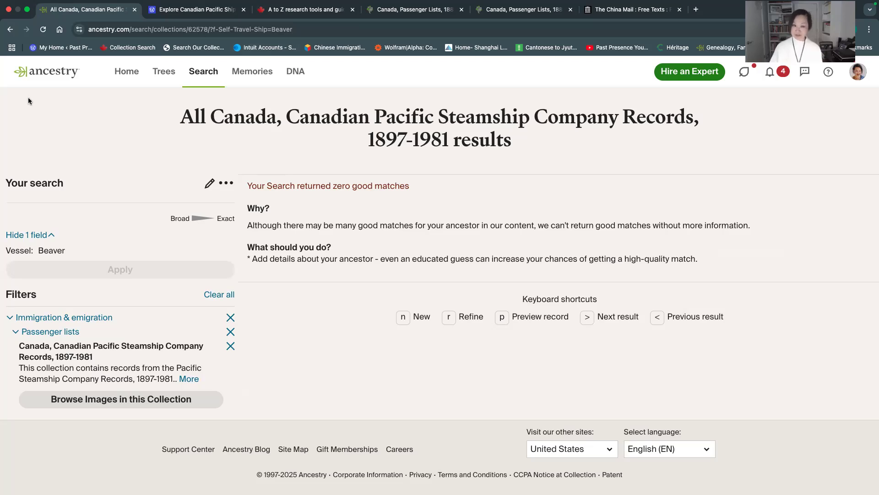
Return from the vessel results to the collection page and find the options for browsing its image set.
left_click(10, 31)
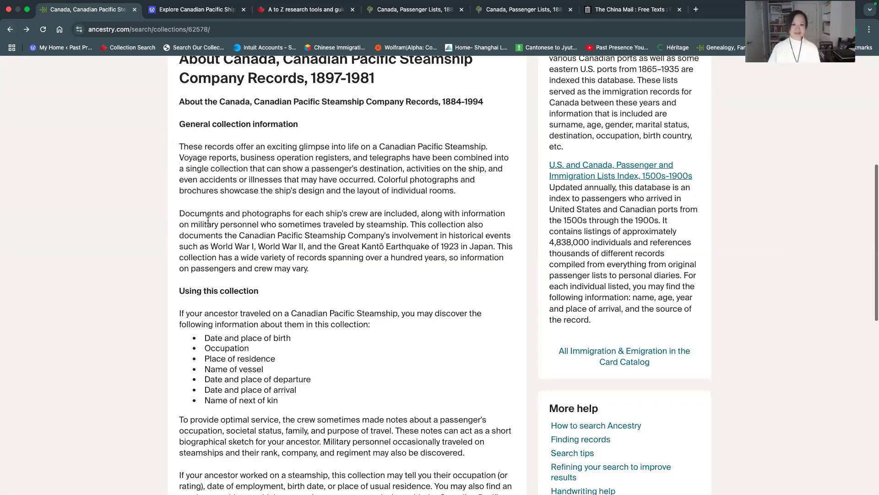
scroll(239, 219, "up", 3)
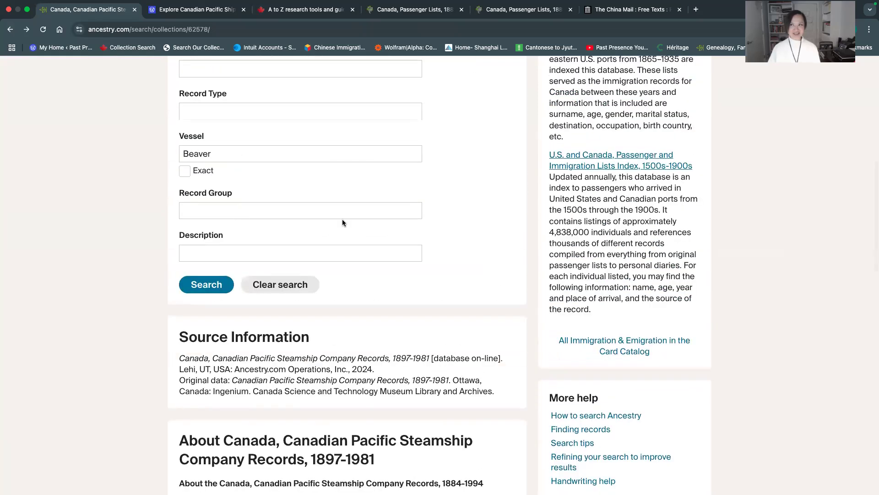
scroll(591, 176, "up", 6)
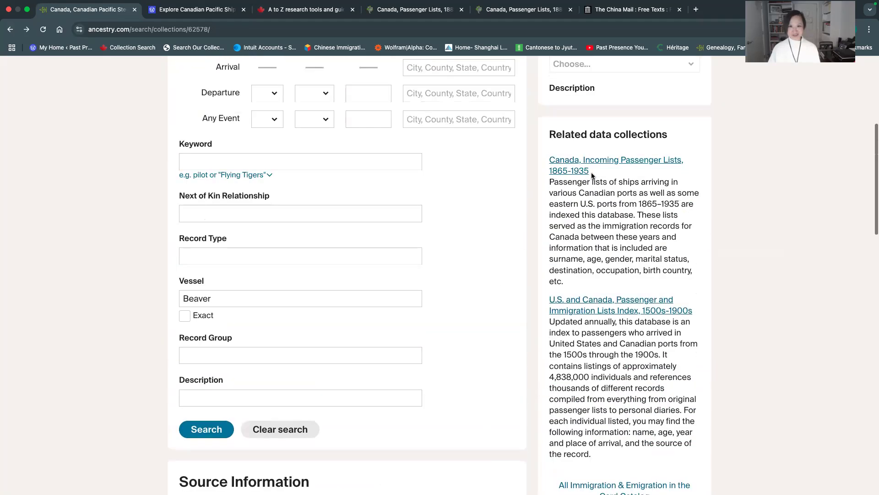
scroll(577, 177, "up", 3)
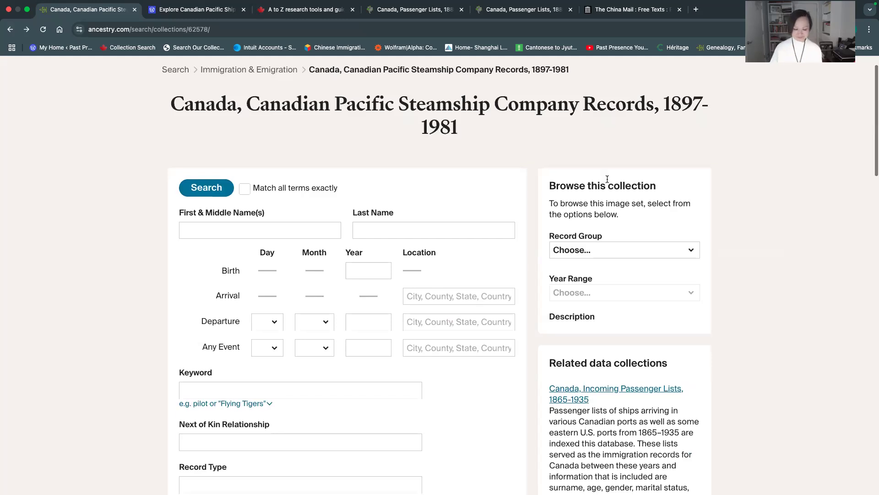
scroll(501, 146, "down", 2)
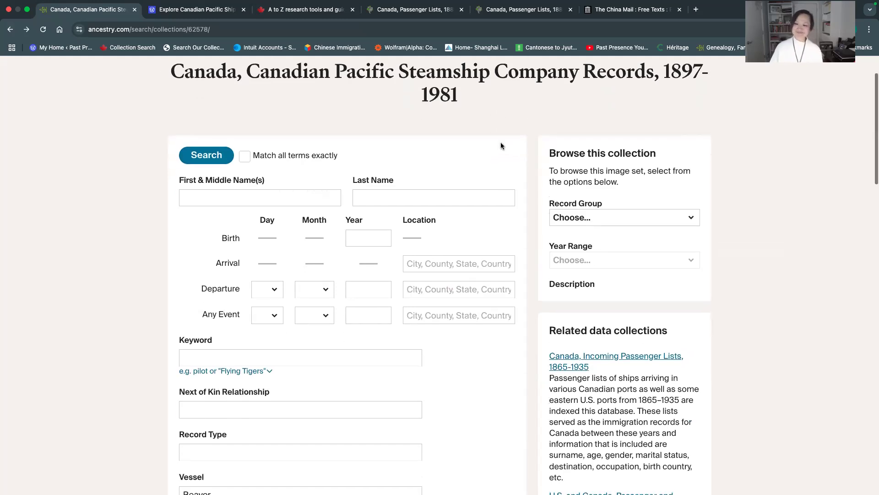
Browse the collection's images by the record group Crew or Passenger Lists and the year range 1981.
left_click(609, 215)
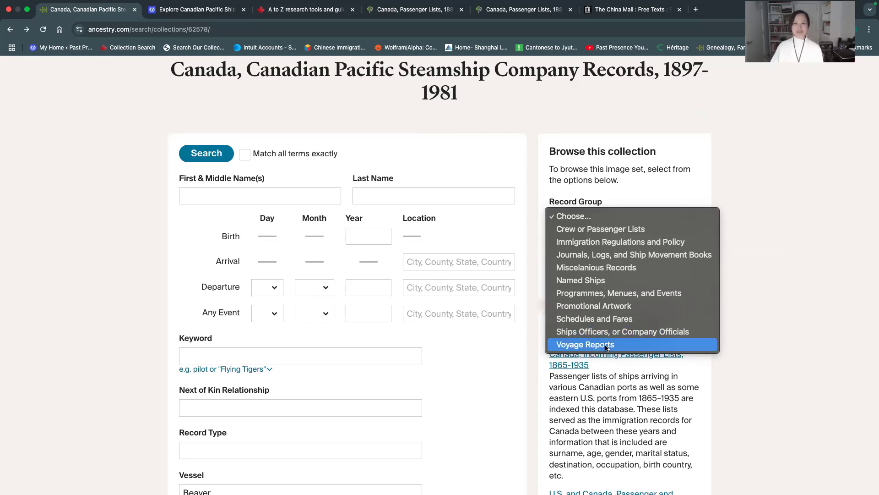
left_click(635, 232)
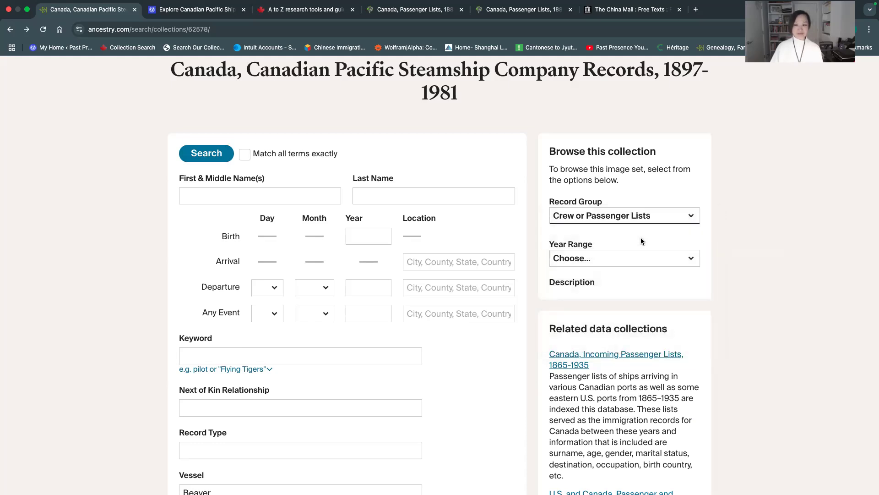
left_click(645, 263)
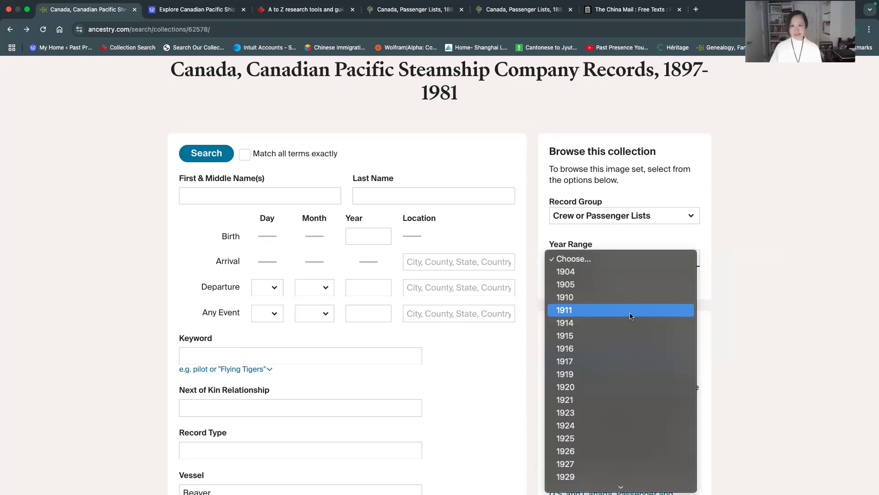
scroll(630, 316, "down", 10)
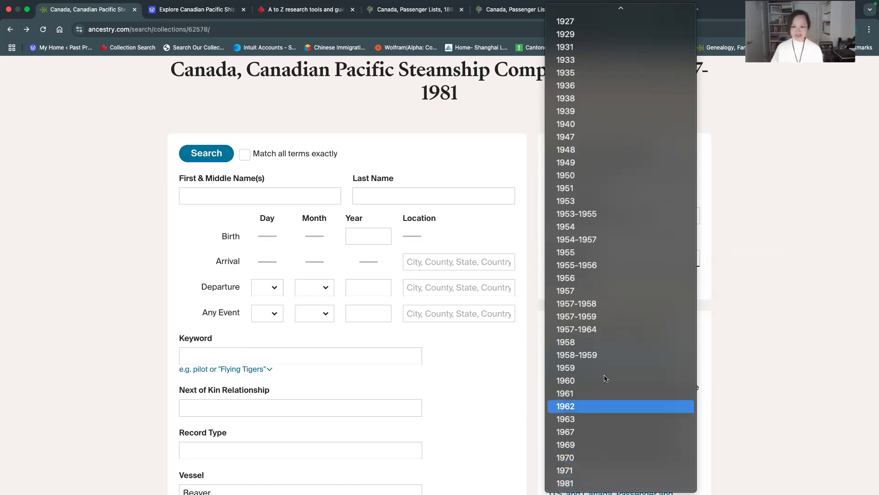
left_click(584, 483)
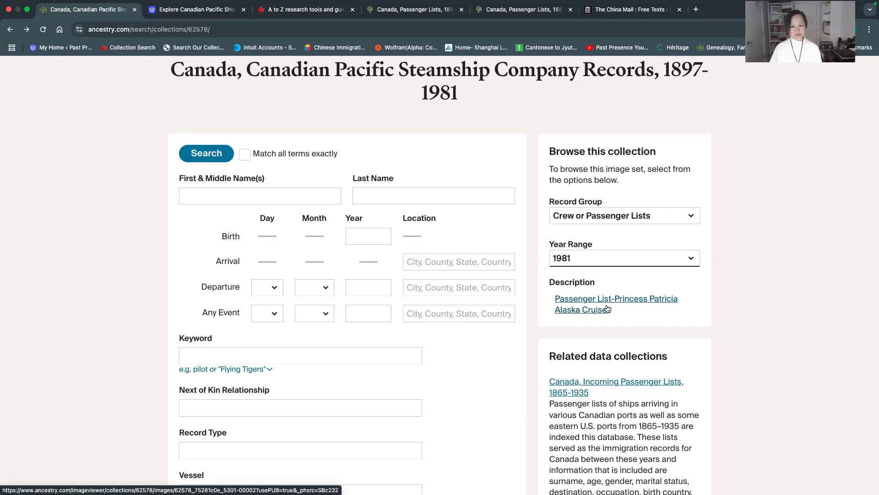
Open the 1981 Passenger List-Princess Patricia Alaska Cruise images, go to image 3 and read down its list of passengers.
left_click(575, 310)
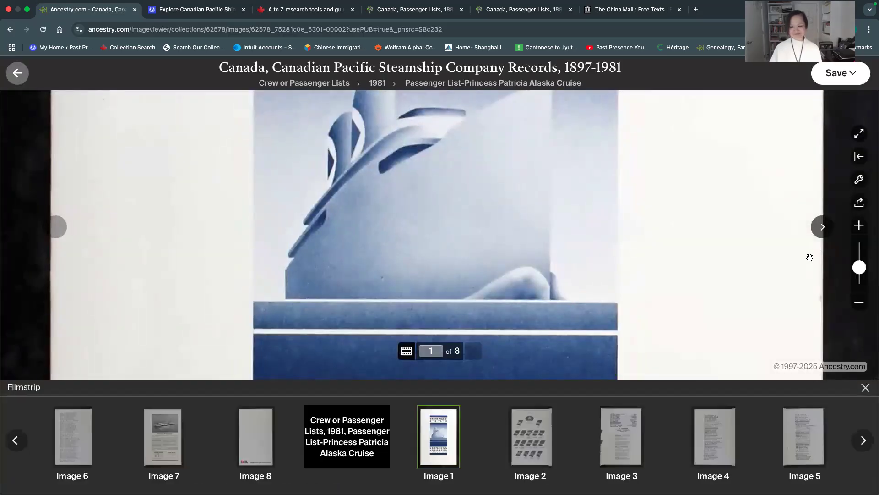
left_click(822, 226)
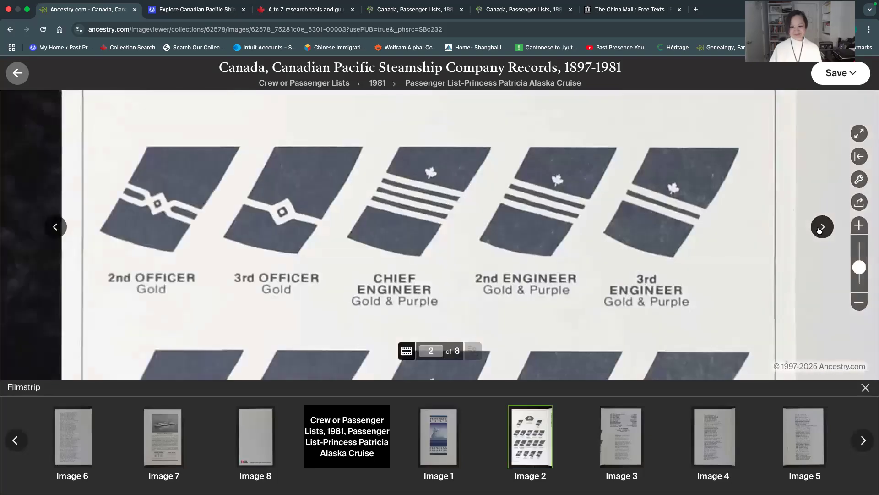
left_click(821, 228)
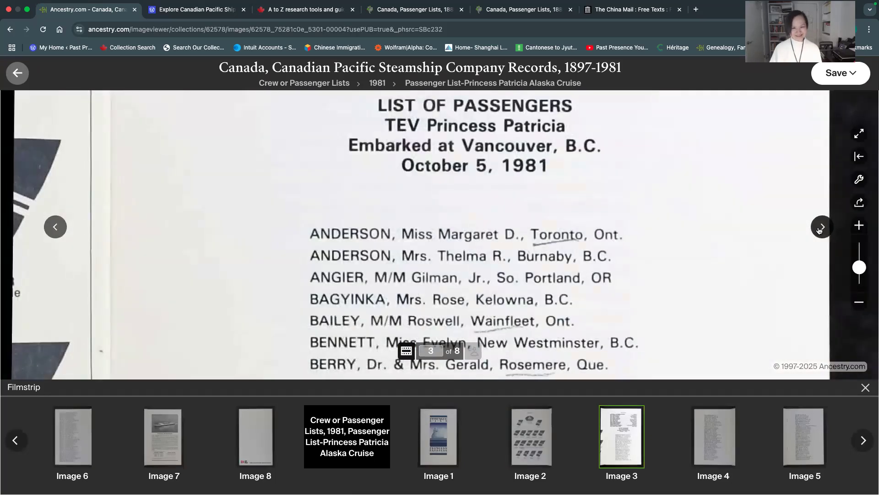
scroll(638, 244, "down", 2)
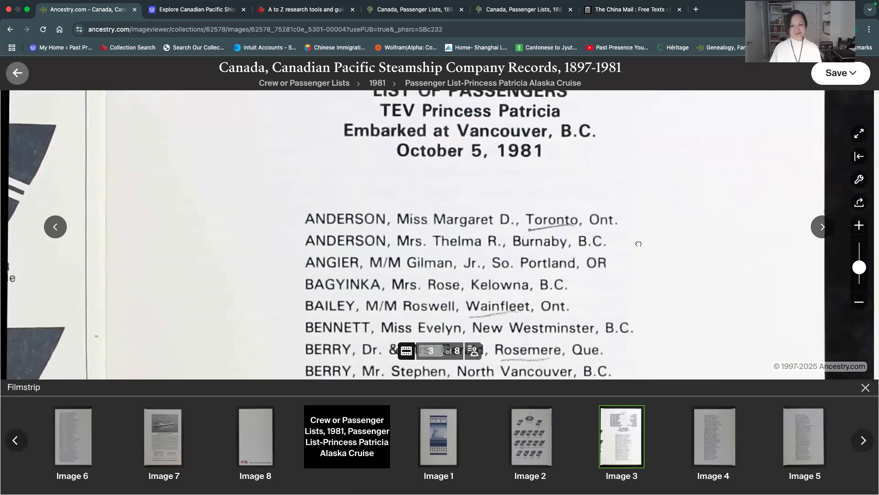
scroll(638, 244, "down", 5)
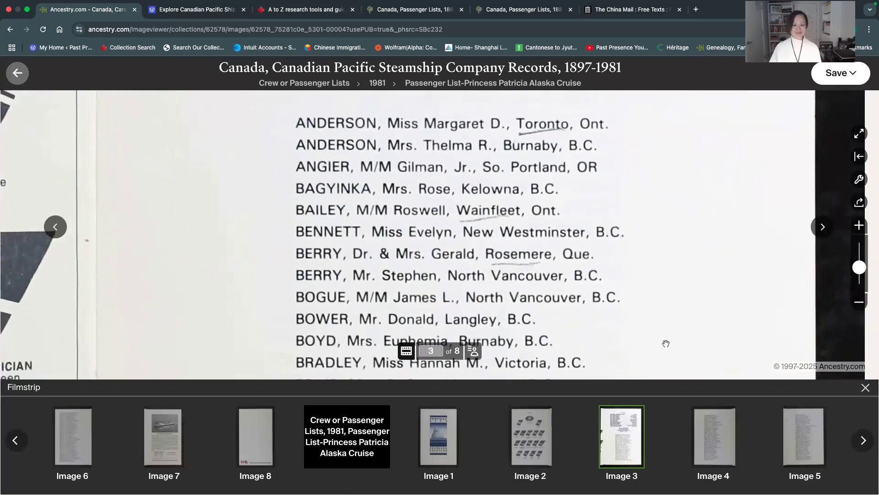
scroll(665, 343, "down", 7)
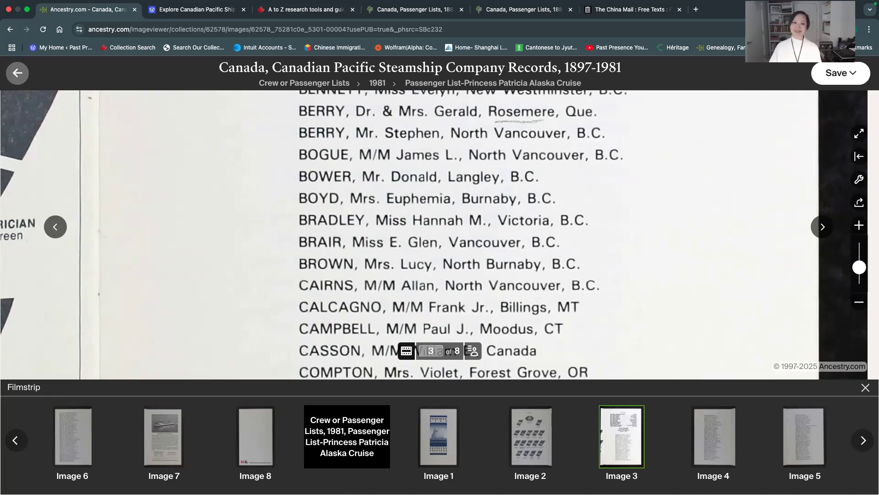
Return to the collection page and set the browse record group to Journals, Logs, and Ship Movement Books.
left_click(10, 29)
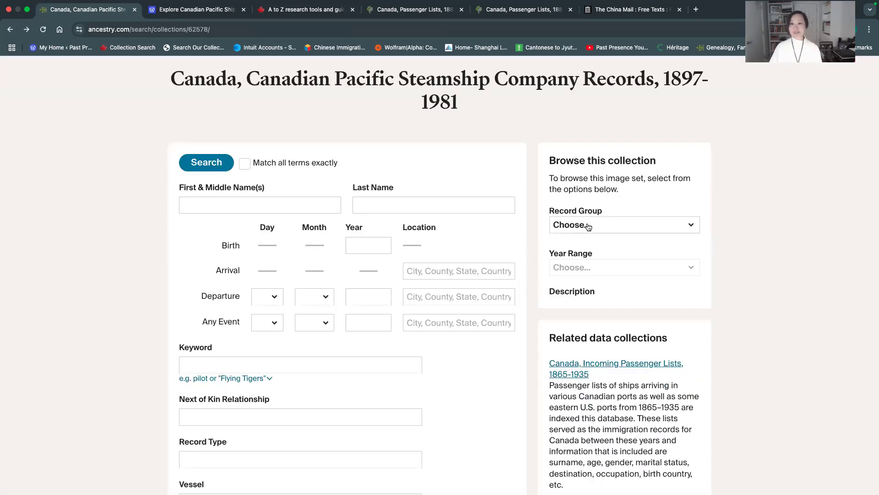
left_click(588, 225)
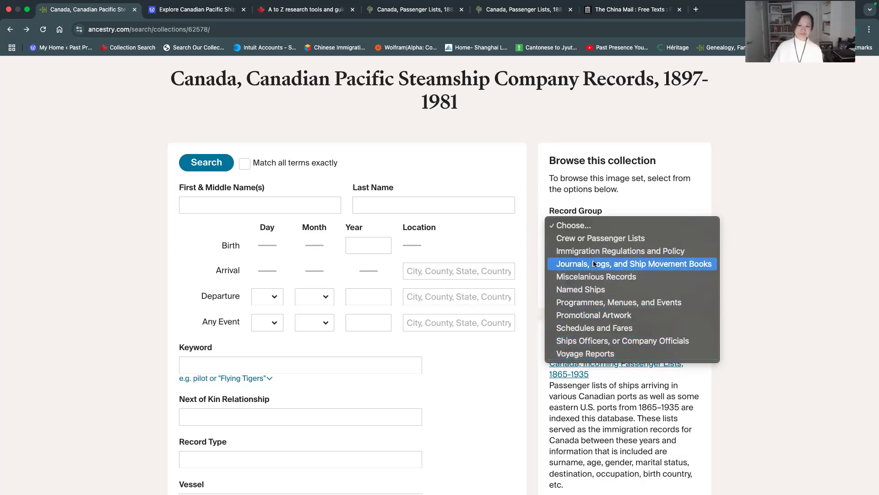
left_click(500, 300)
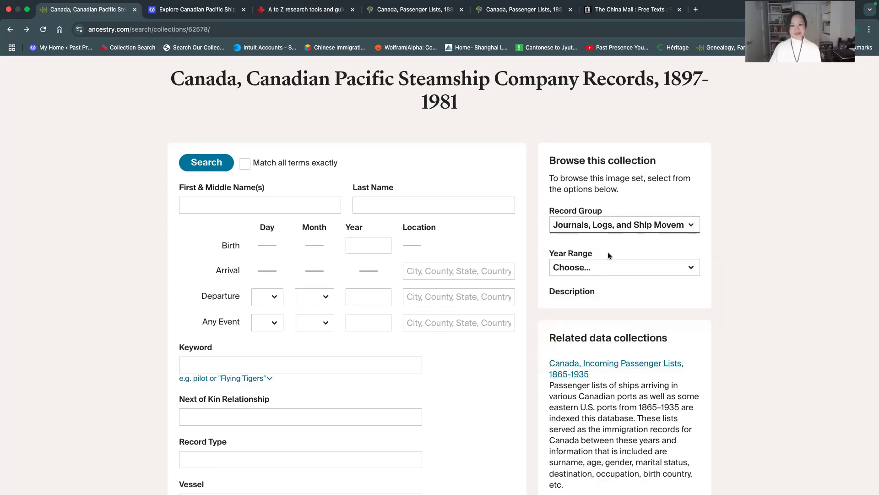
Look through the year ranges offered for this record group and choose 1913 to list its log books.
left_click(612, 269)
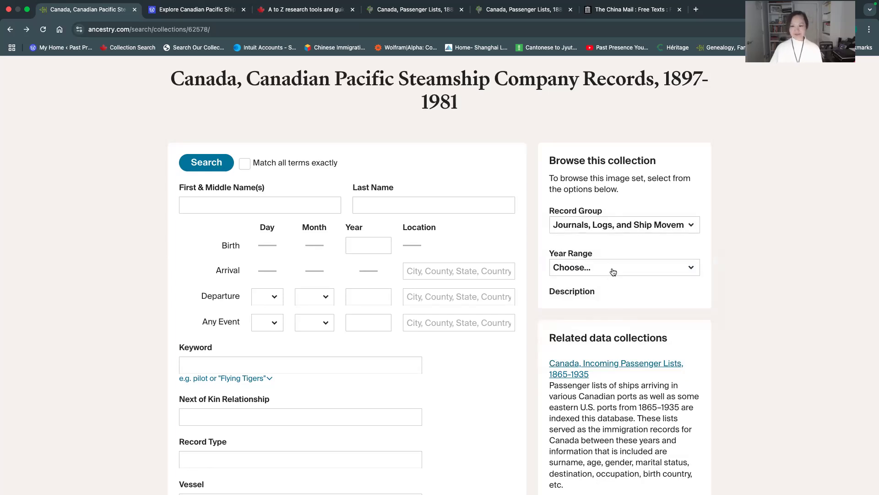
scroll(622, 299, "down", 10)
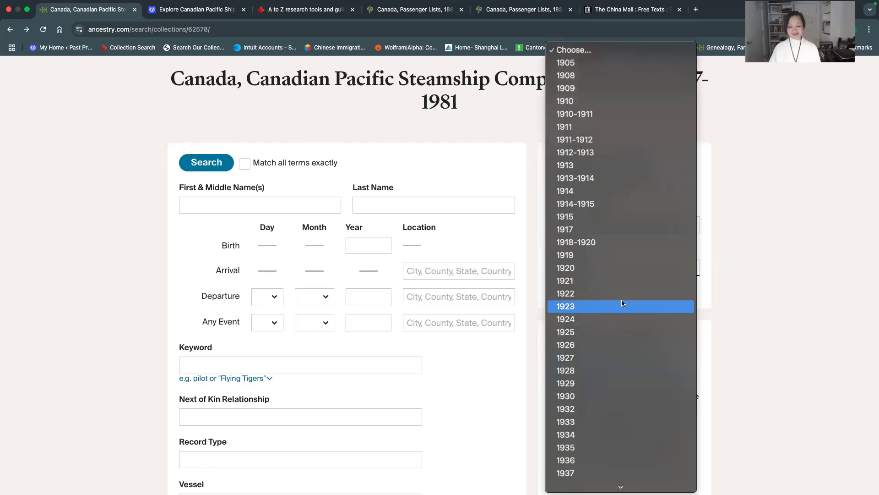
scroll(622, 303, "down", 7)
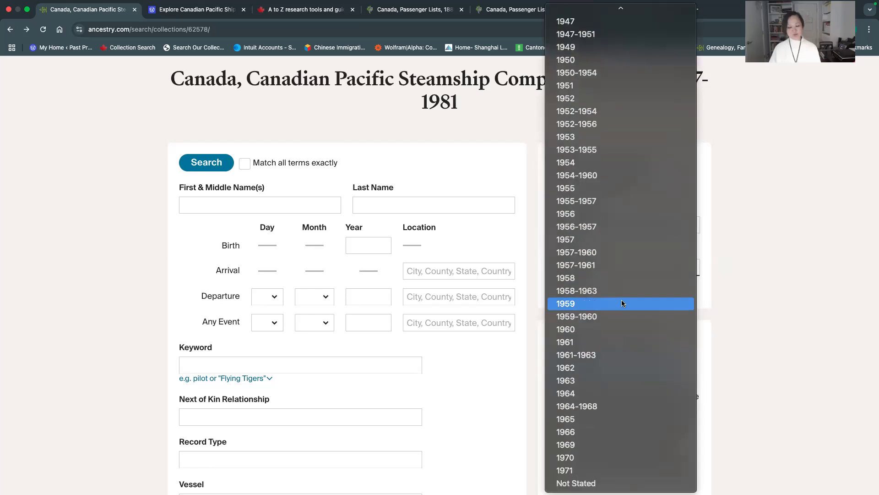
scroll(622, 303, "up", 15)
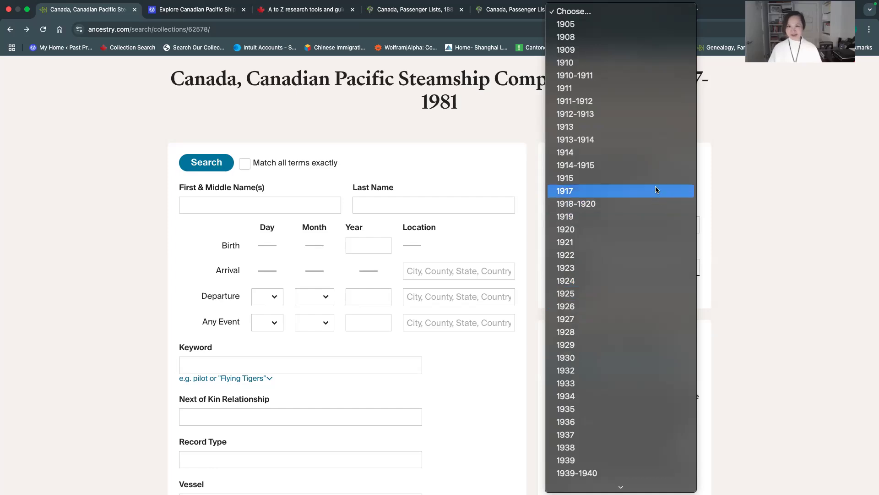
left_click(651, 132)
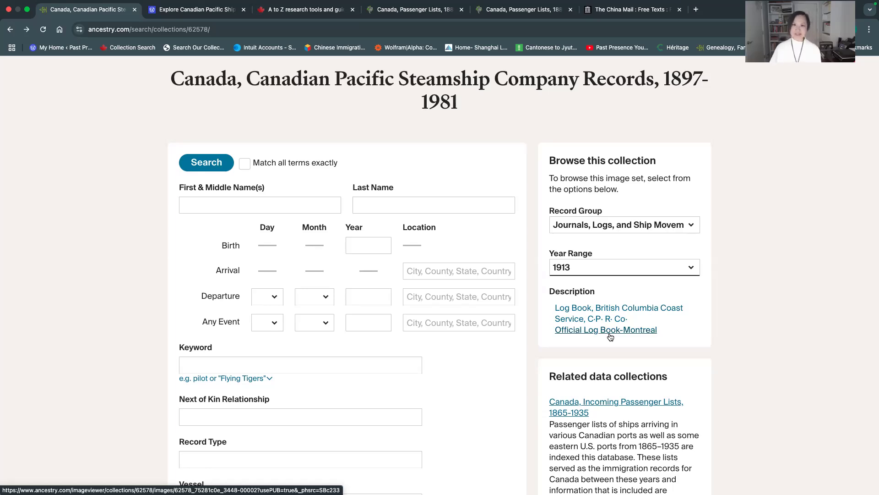
Check the journals and log books listed for the year ranges 1913-1914, 1914, 1914-1915 and 1915 in turn.
left_click(605, 278)
left_click(601, 295)
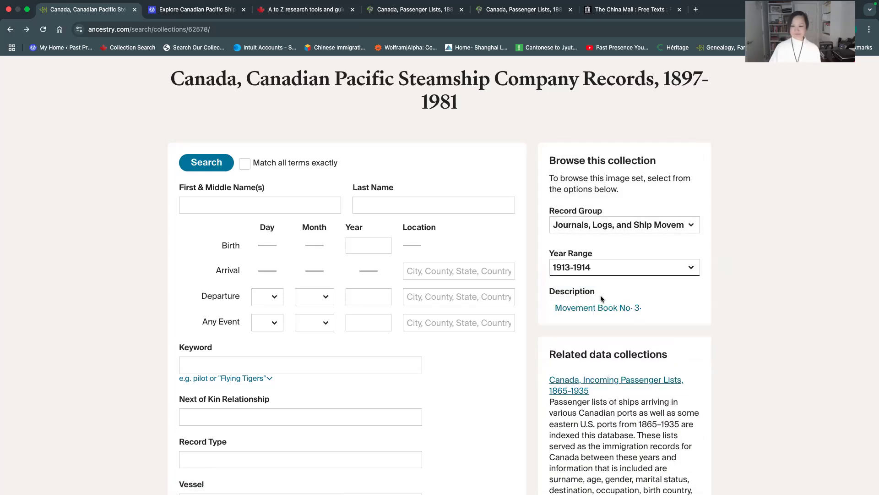
left_click(603, 274)
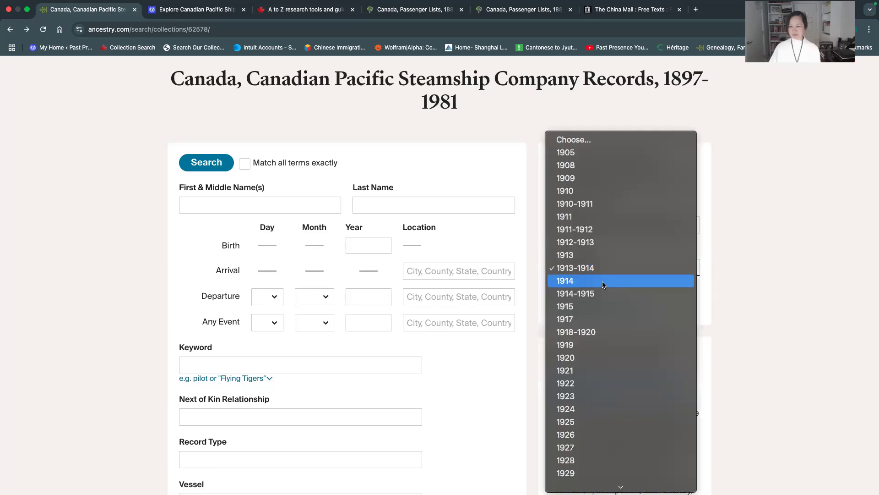
left_click(604, 283)
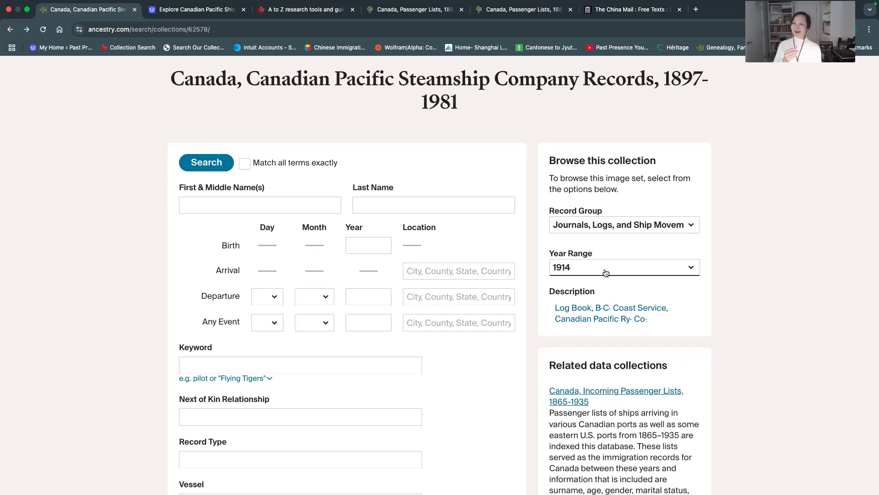
left_click(605, 272)
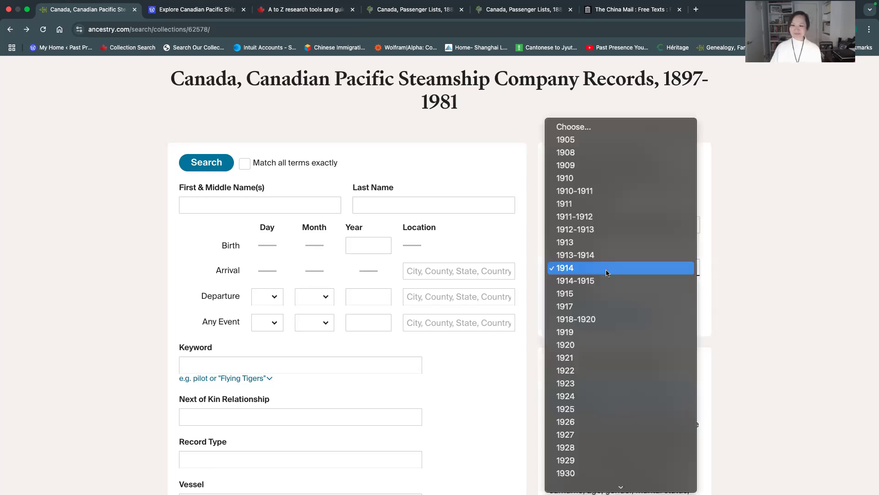
left_click(613, 287)
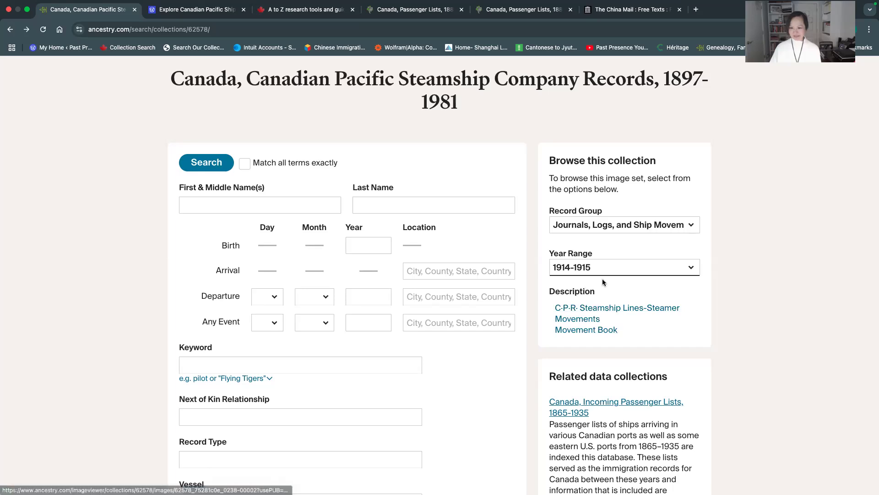
left_click(605, 270)
left_click(603, 280)
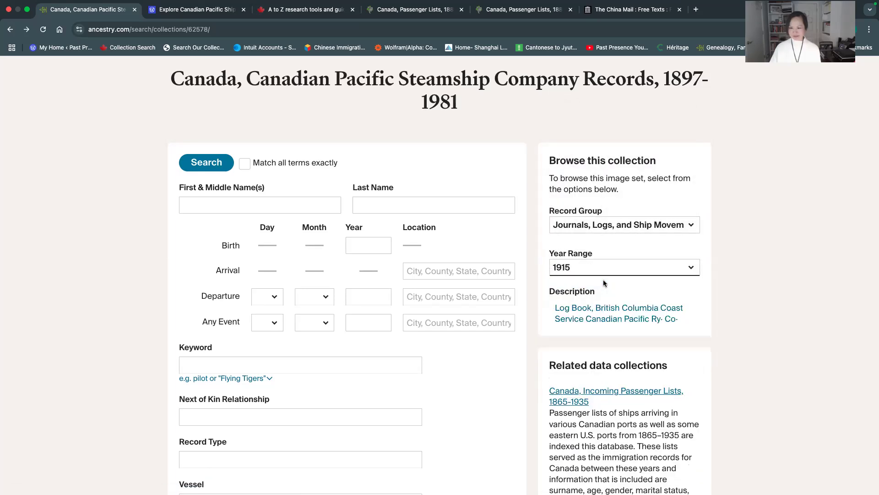
Check the record descriptions listed for the year ranges 1917, 1918-1920, 1919 and 1920 in turn.
left_click(604, 269)
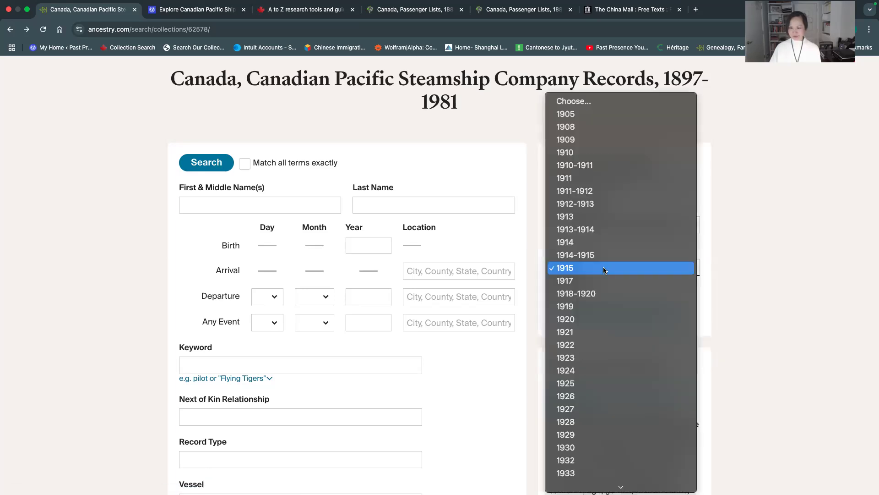
left_click(614, 281)
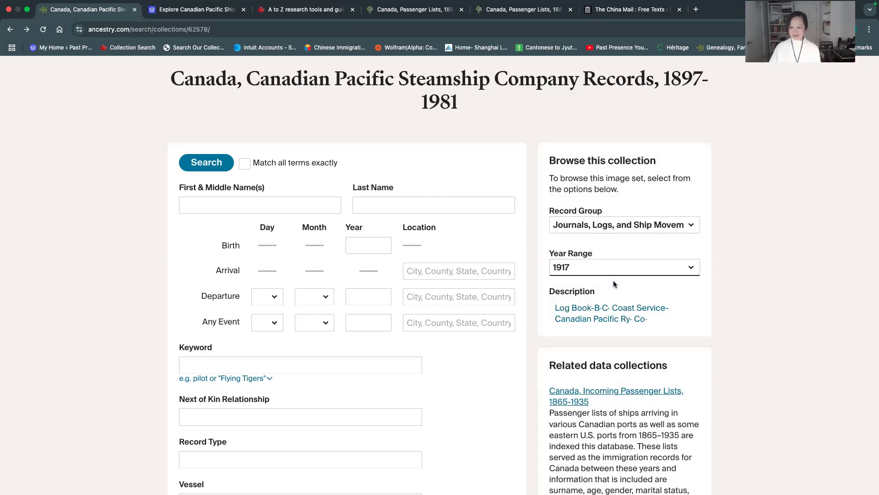
left_click(596, 269)
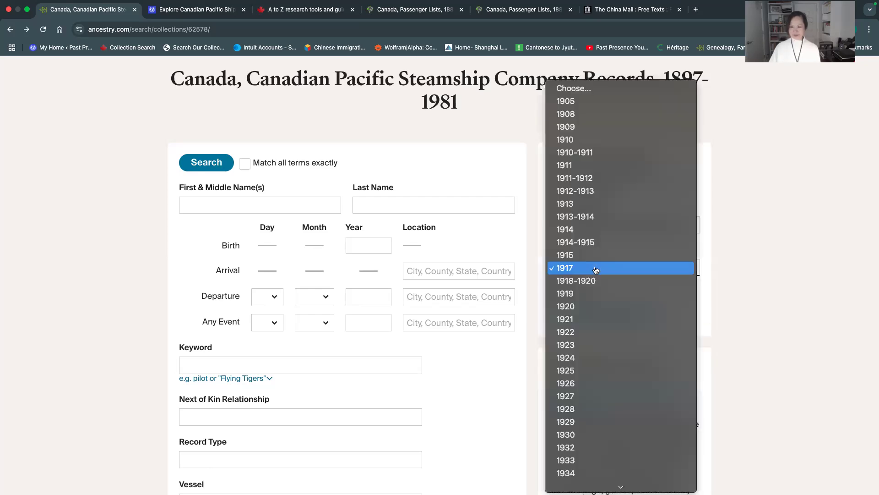
left_click(598, 281)
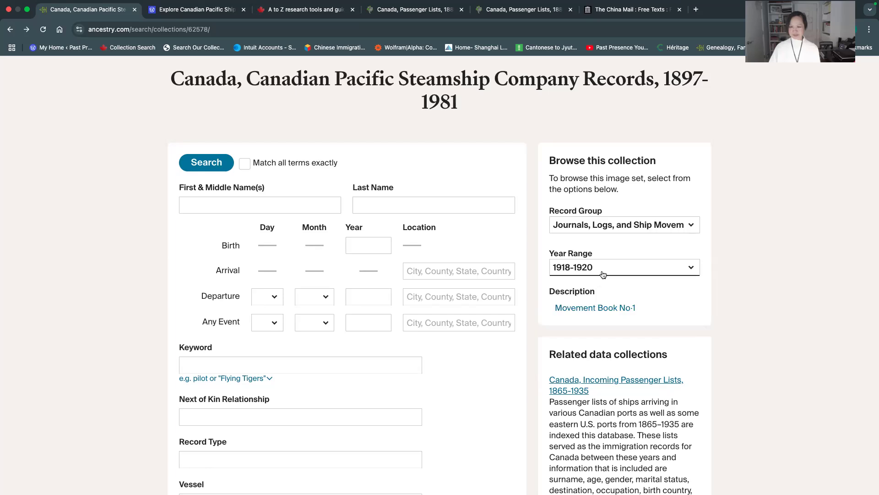
left_click(598, 277)
left_click(599, 280)
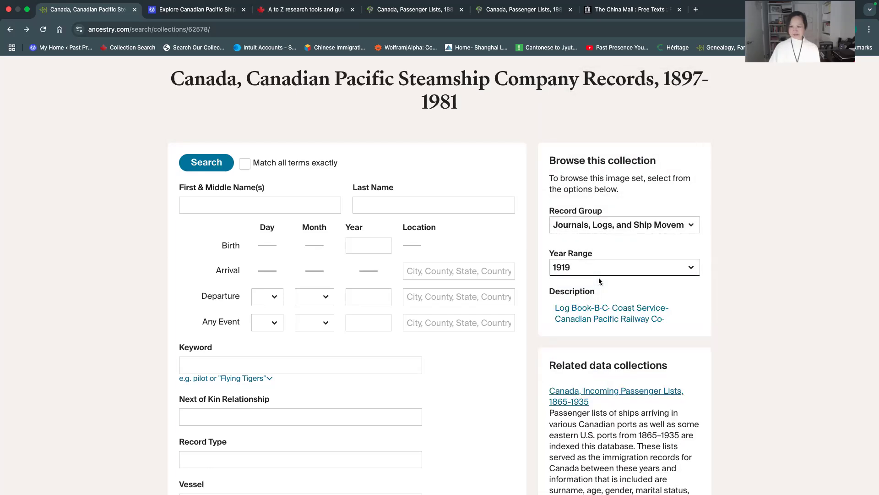
left_click(598, 276)
left_click(595, 280)
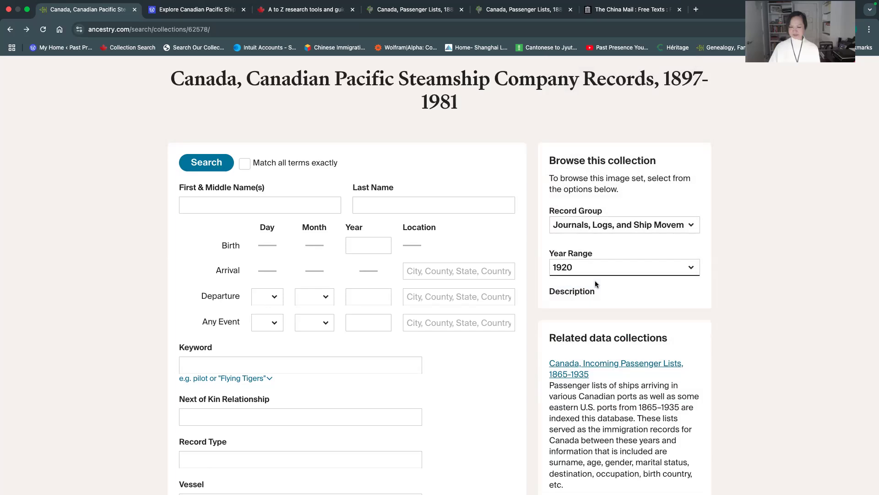
Skip ahead to the postwar records and list the descriptions for the year ranges 1947, 1947-1951, 1949 and 1950 in turn.
left_click(596, 274)
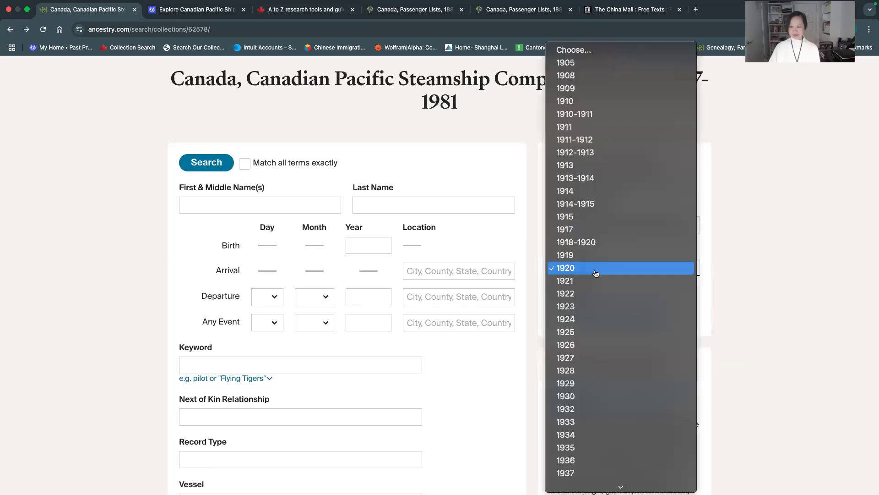
scroll(599, 291, "down", 10)
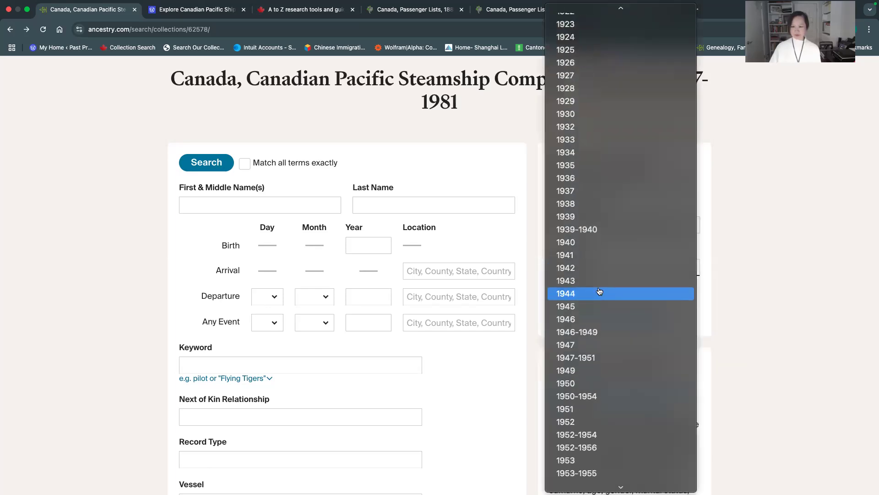
left_click(607, 346)
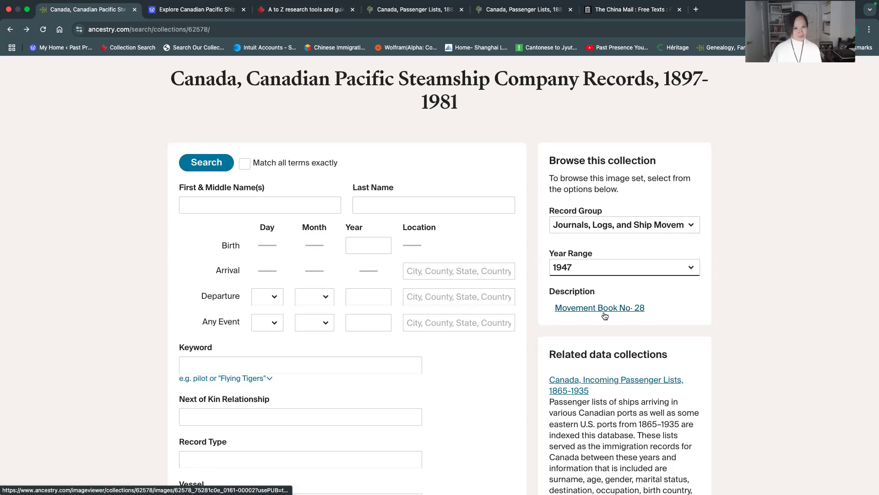
left_click(583, 268)
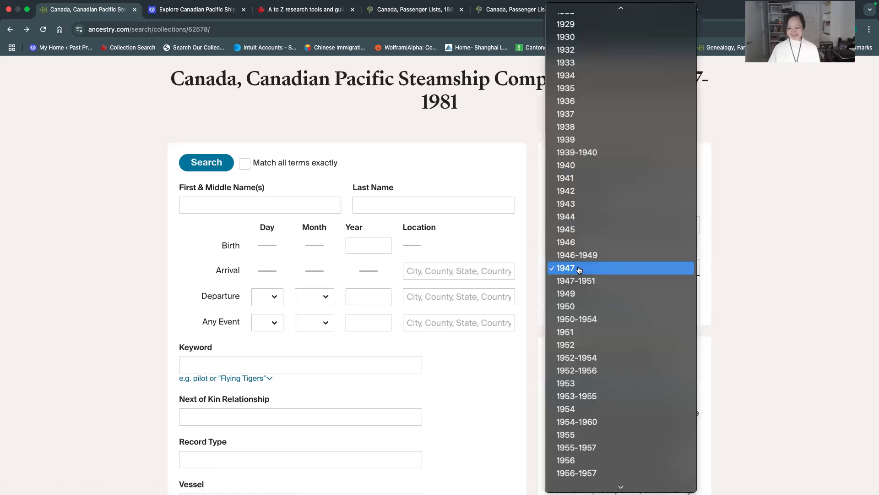
left_click(609, 282)
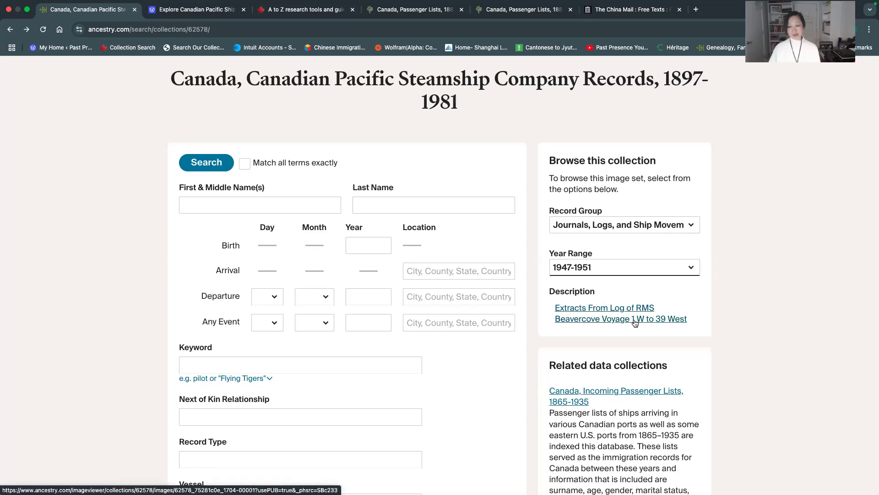
left_click(630, 270)
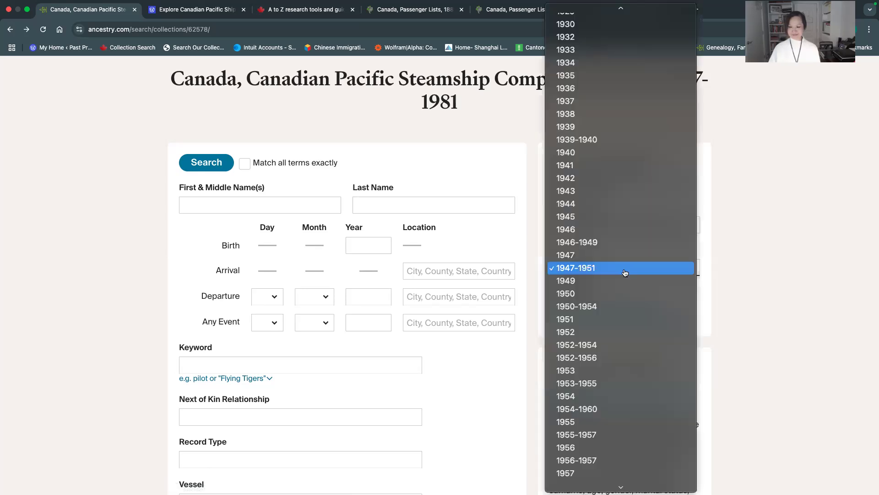
left_click(632, 280)
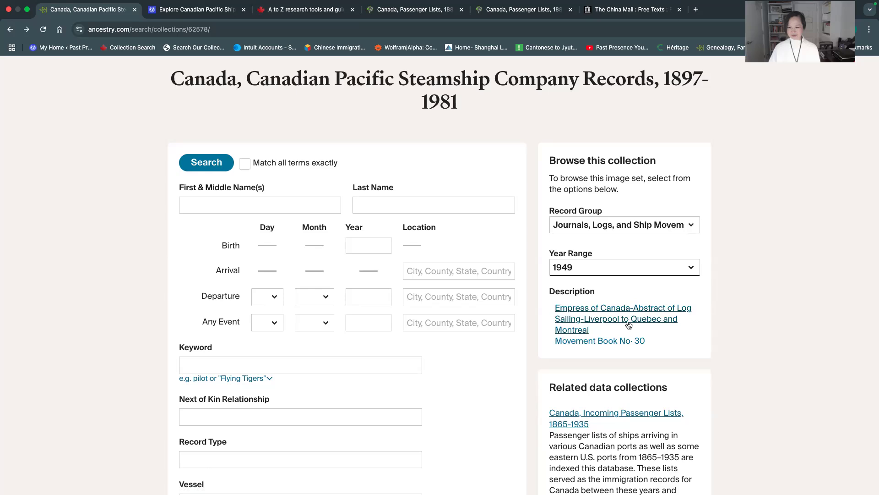
left_click(603, 269)
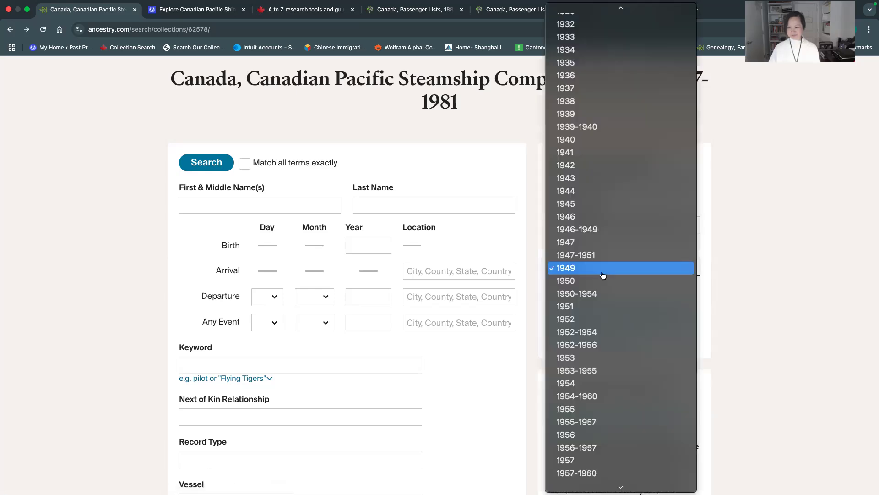
left_click(606, 281)
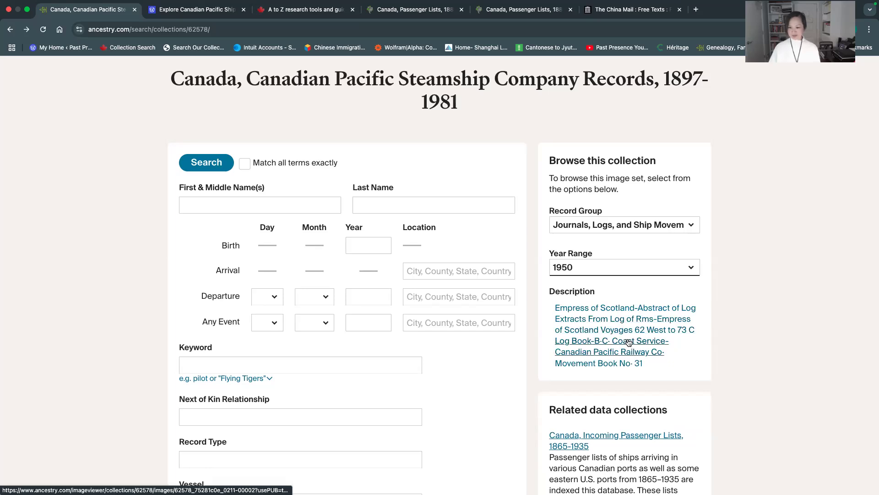
Recheck the year ranges of the journals and logs, and switch the record group to Voyage Reports.
scroll(627, 343, "down", 1)
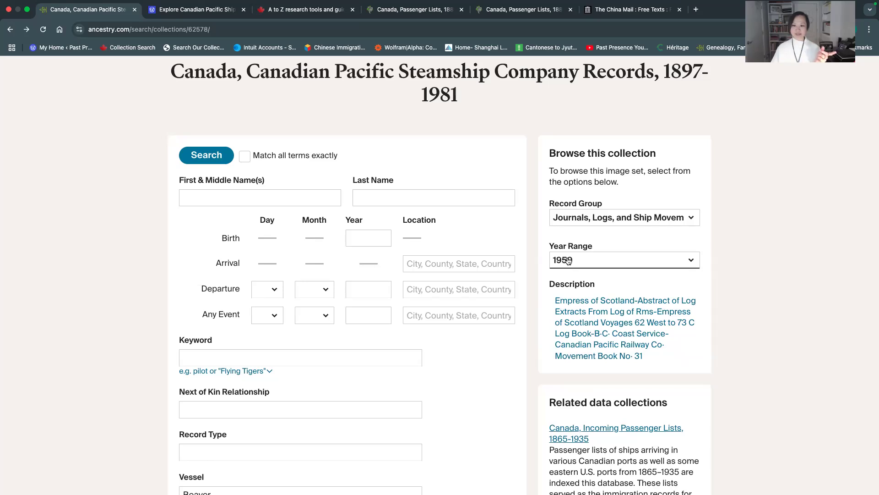
left_click(573, 260)
scroll(575, 254, "up", 5)
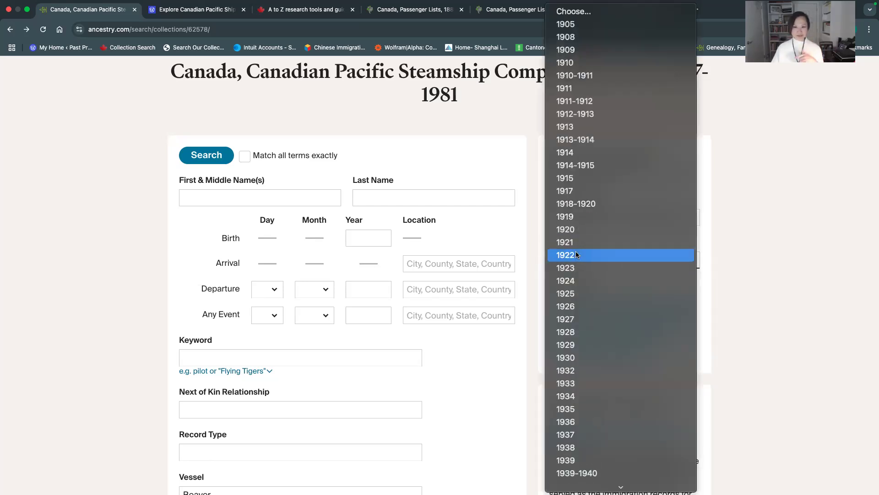
left_click(499, 110)
left_click(598, 214)
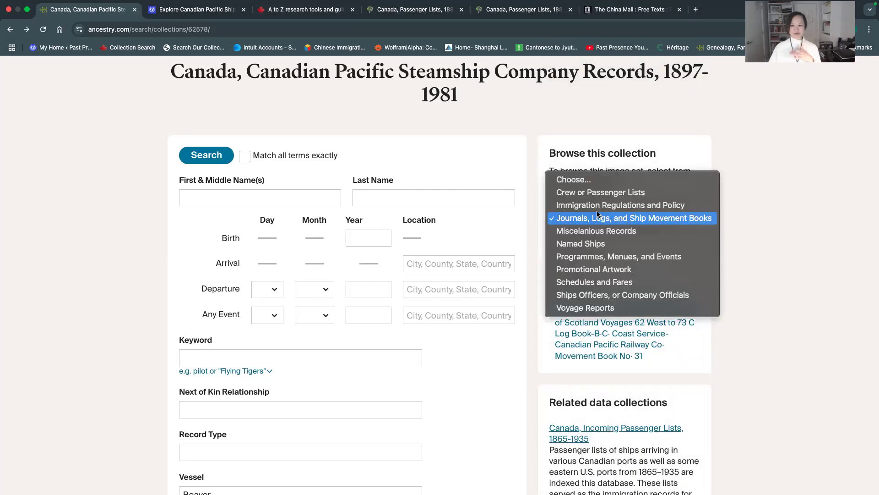
left_click(609, 310)
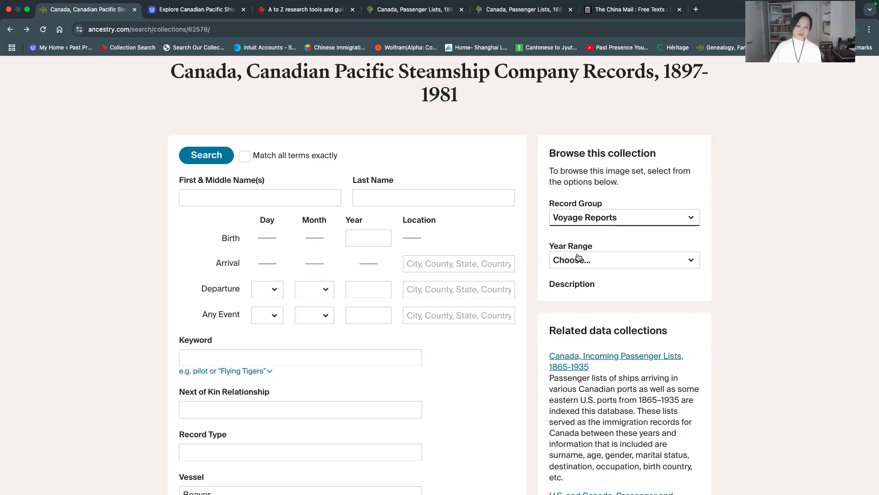
Look through the year ranges offered for the voyage reports and choose 1947 to list its descriptions.
left_click(579, 262)
scroll(599, 311, "down", 10)
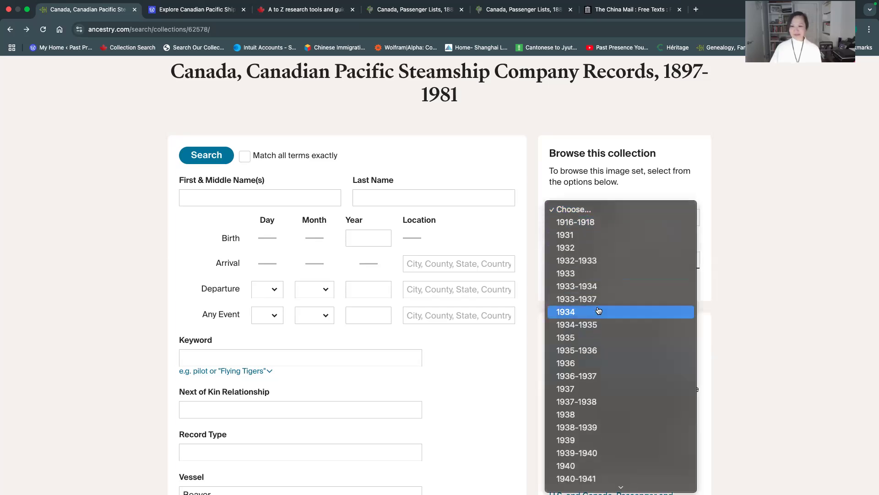
scroll(598, 311, "down", 5)
scroll(598, 311, "up", 12)
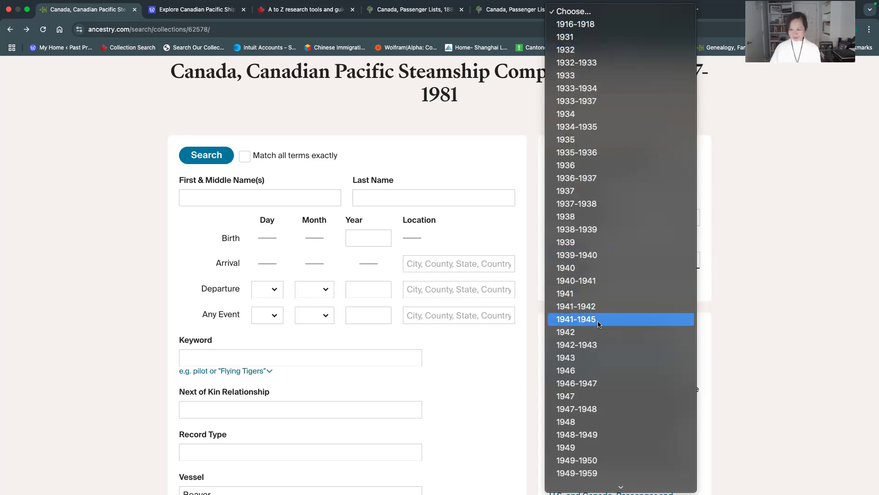
key("Escape")
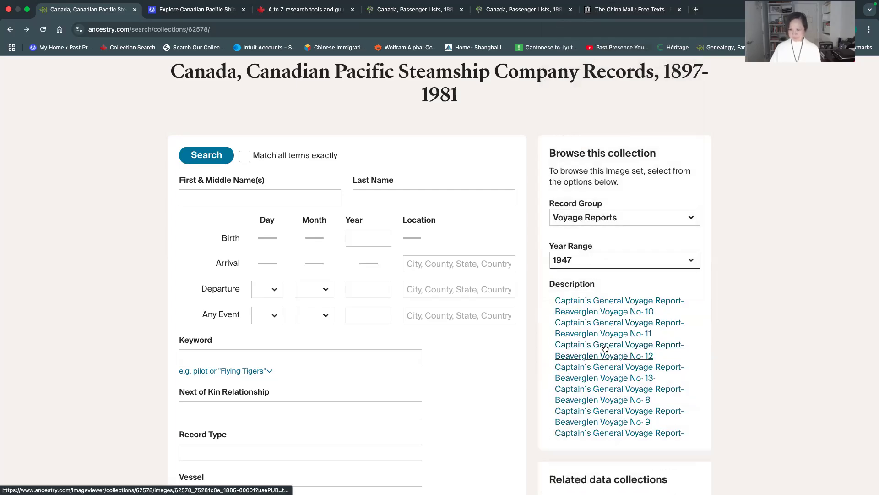
Examine the list of 1947 voyage reports through to its end, including the Empress of Canada commanders' reports.
scroll(613, 351, "down", 3)
scroll(613, 351, "down", 2)
scroll(614, 351, "down", 2)
scroll(613, 351, "down", 6)
scroll(613, 350, "down", 8)
scroll(613, 350, "down", 15)
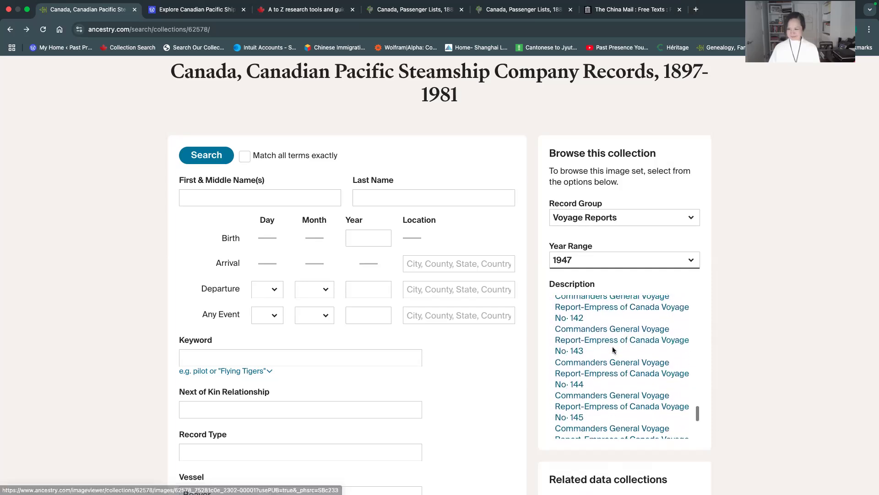
scroll(614, 349, "up", 2)
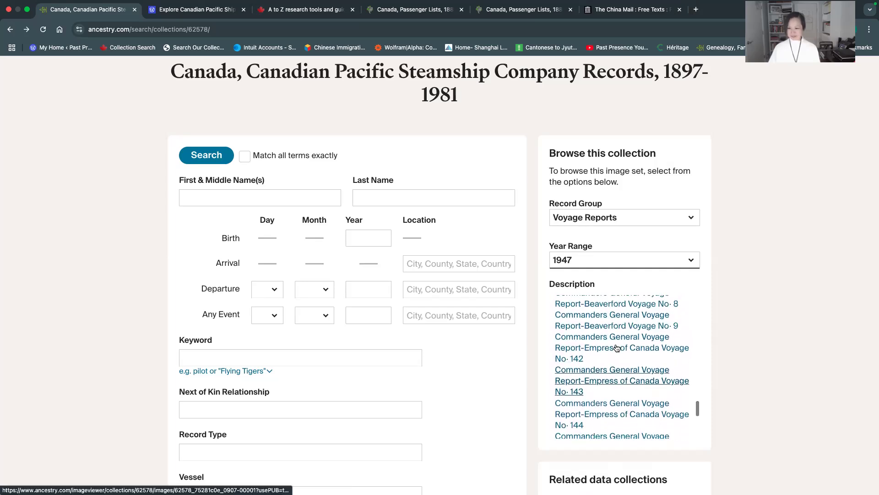
scroll(617, 348, "down", 3)
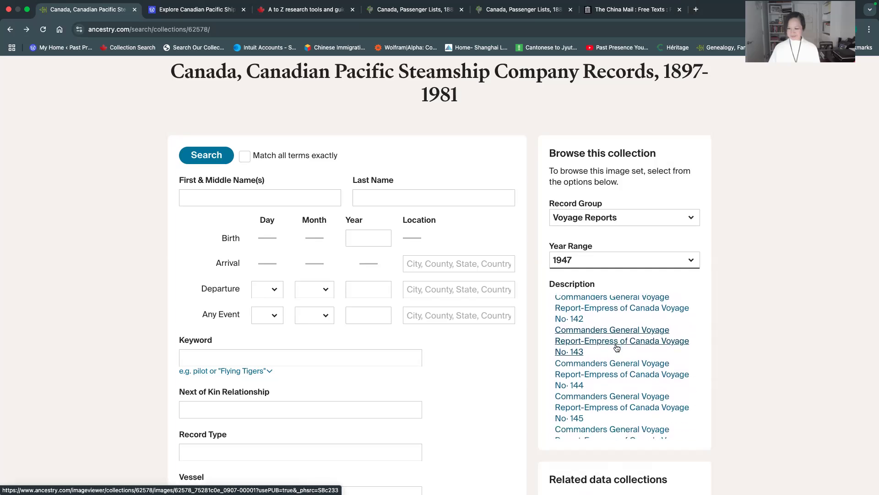
scroll(616, 348, "down", 3)
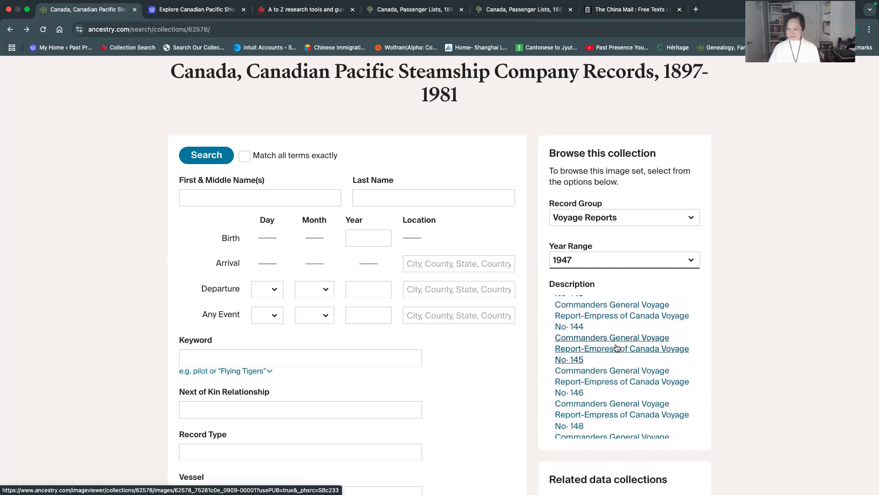
scroll(616, 348, "down", 3)
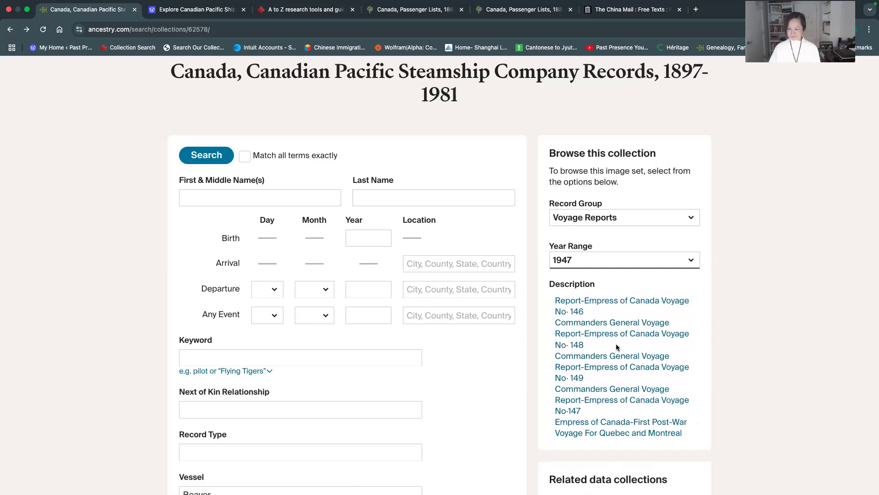
scroll(617, 394, "down", 1)
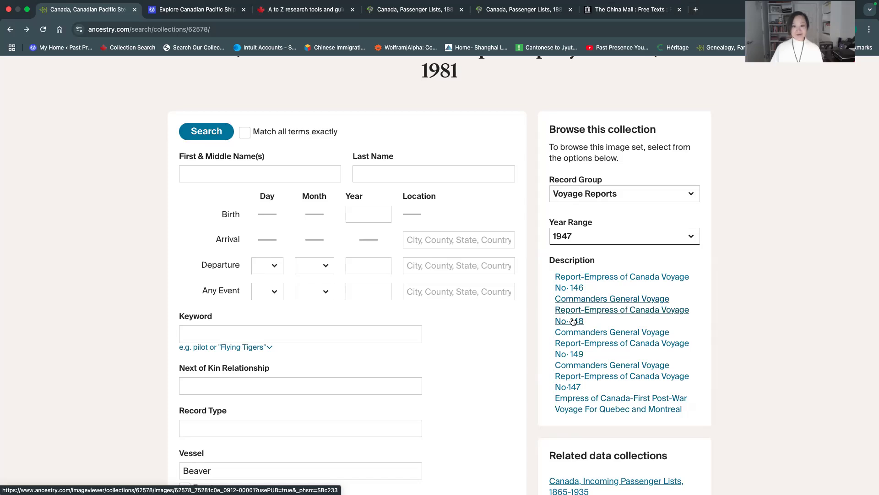
Open the commander's report for Empress of Canada Voyage No. 146 with the filmstrip hidden and advance to image 2.
left_click(568, 289)
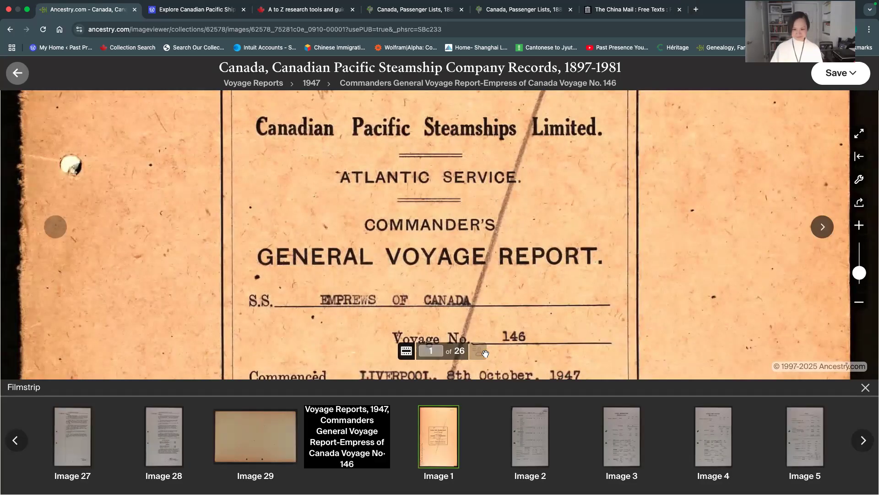
left_click(411, 359)
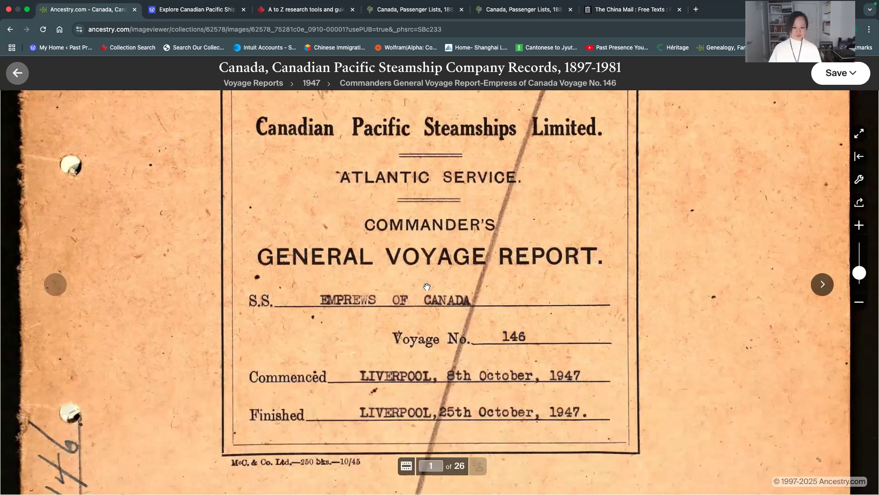
left_click(820, 288)
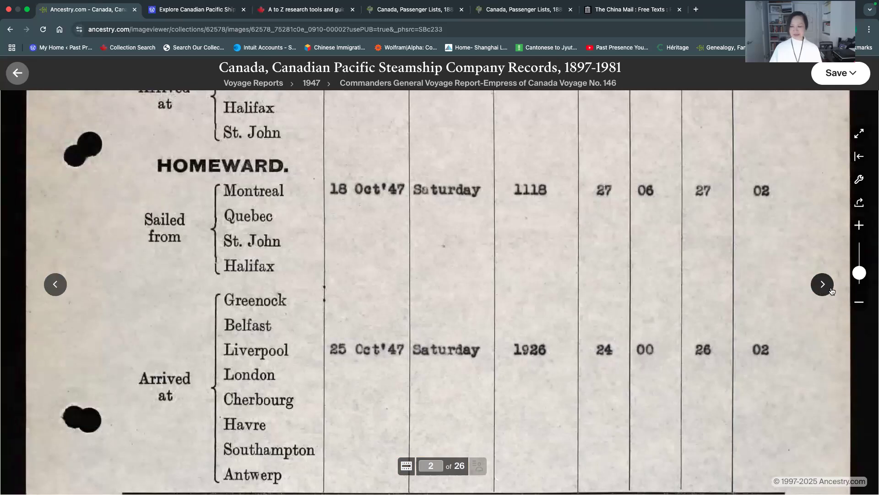
Examine the outward and homeward sailing and arrival entries on image 2 at an enlarged size.
left_click(859, 302)
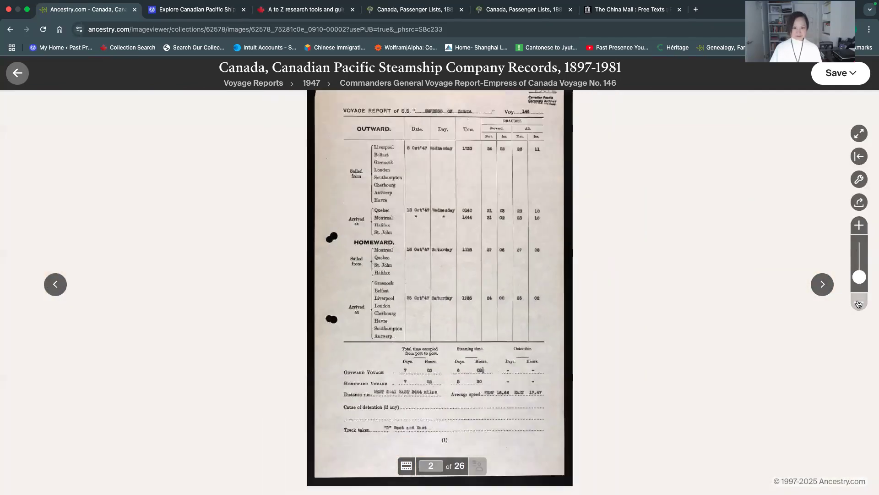
left_click(859, 229)
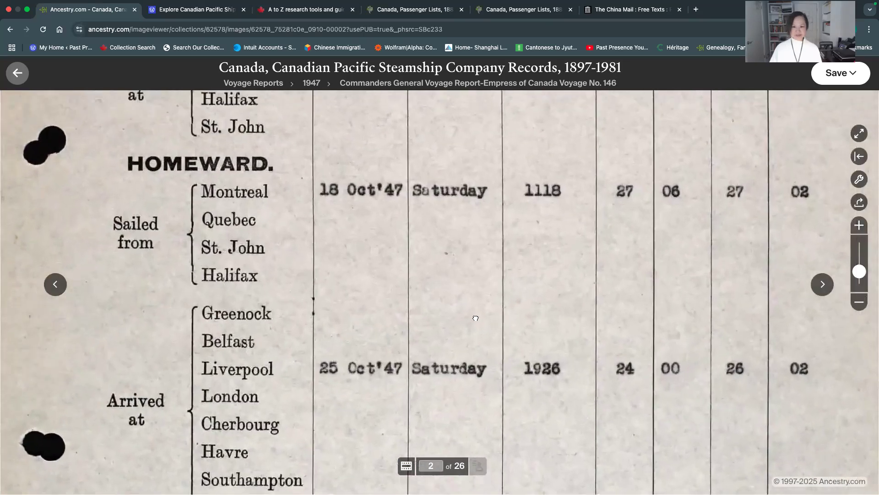
scroll(480, 244, "up", 5)
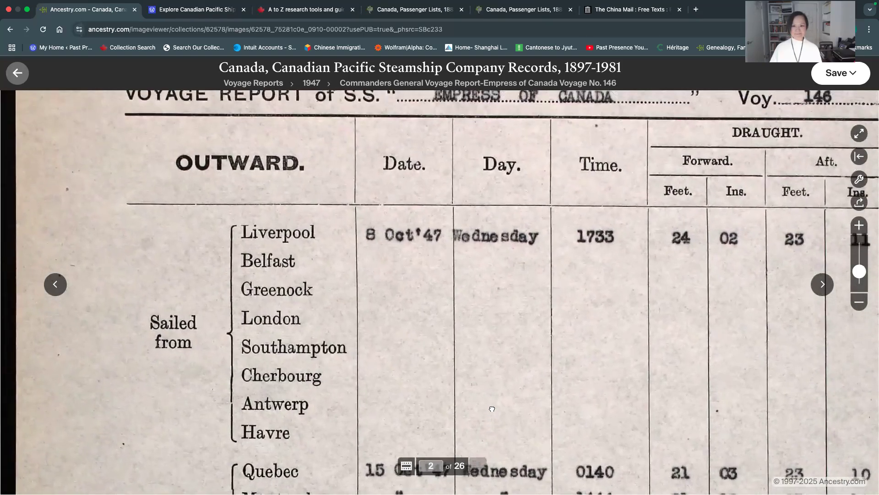
left_click_drag(535, 207, 454, 145)
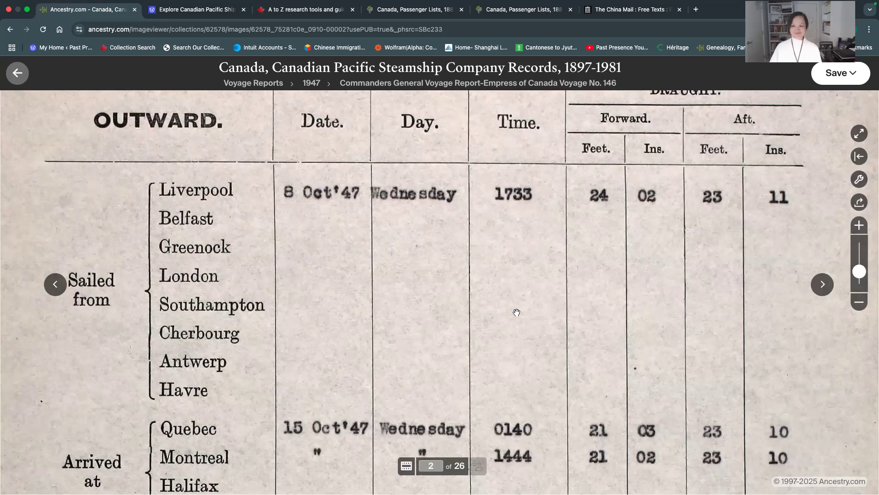
scroll(517, 312, "down", 5)
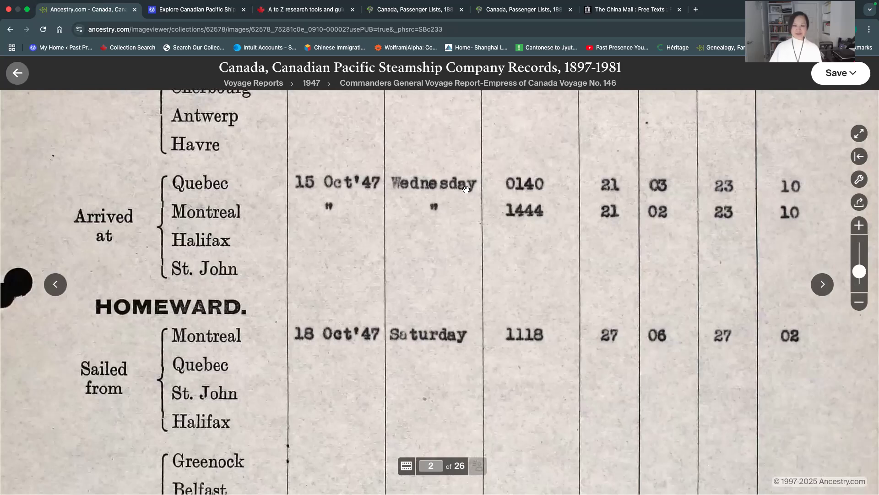
left_click_drag(524, 196, 532, 5)
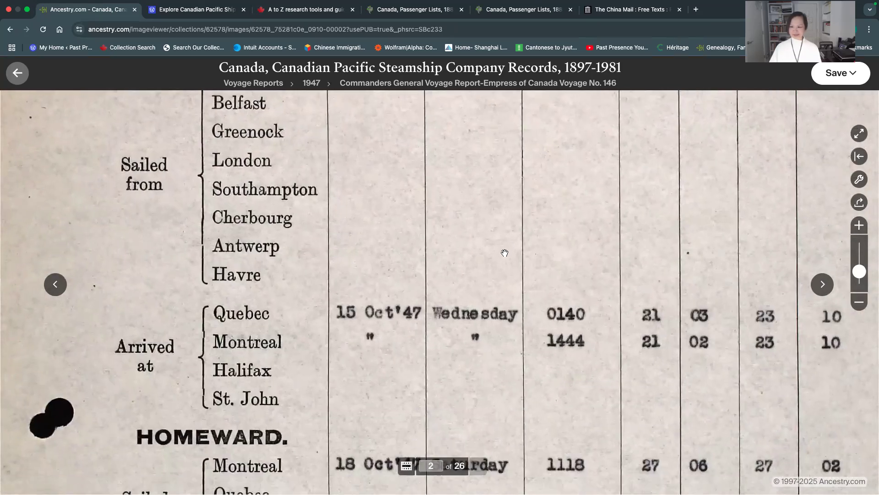
left_click_drag(673, 239, 650, 191)
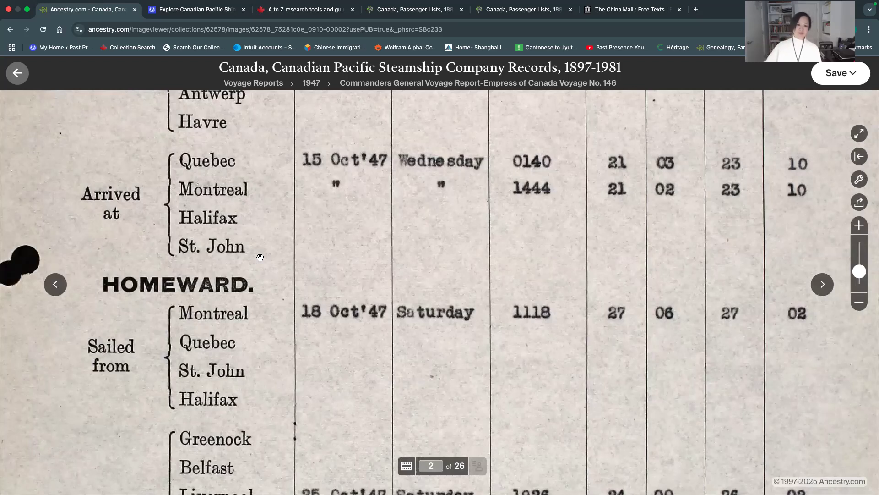
Advance to image 3 and examine its traffic information on passengers, embarkation and freight, first whole and then enlarged.
left_click(822, 285)
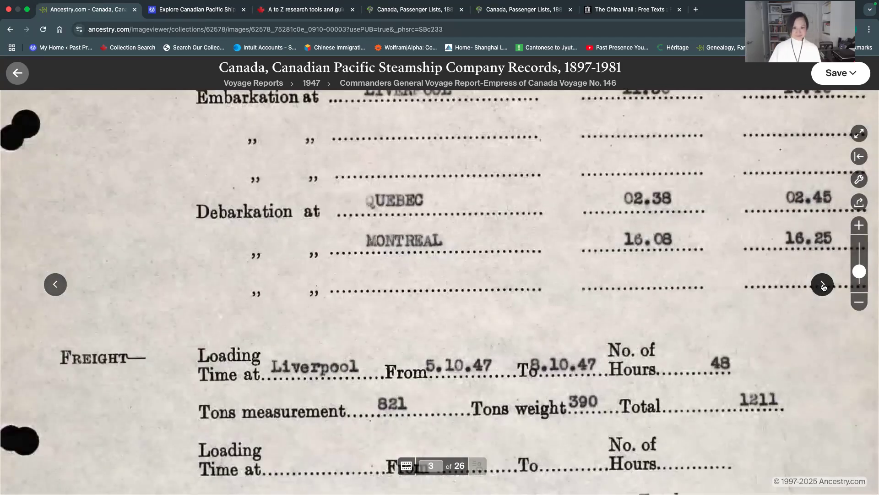
left_click(859, 301)
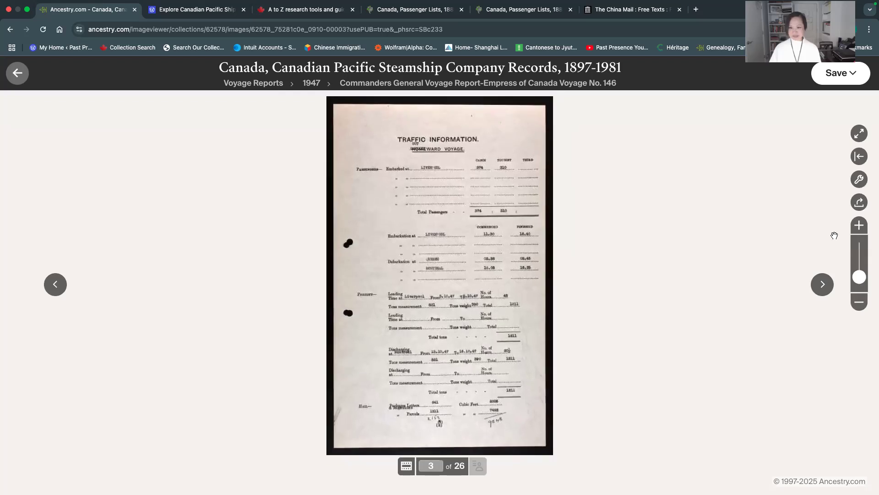
left_click(859, 225)
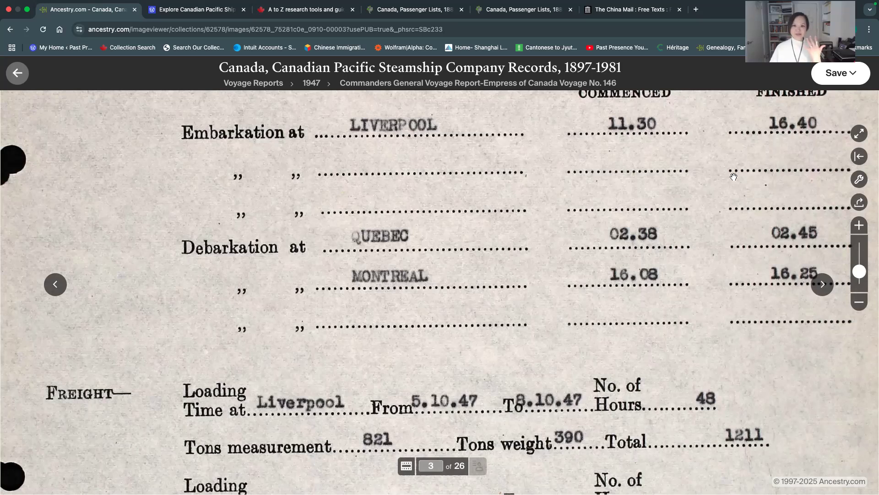
Advance to image 5 and examine the fuel received and consumed on the westbound and eastbound voyages.
left_click(822, 285)
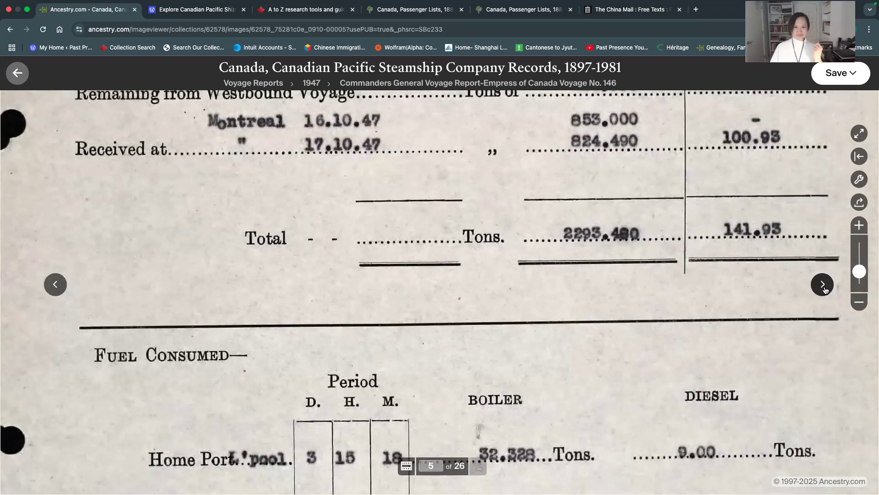
left_click(859, 270)
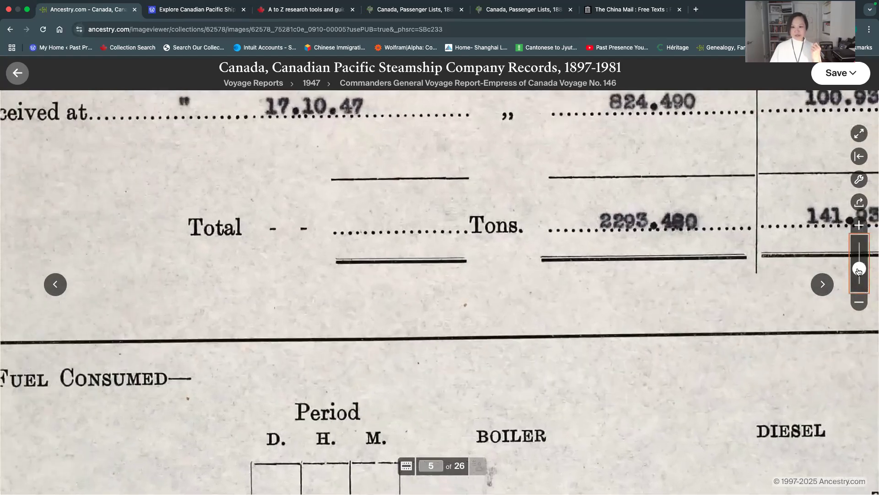
left_click(859, 273)
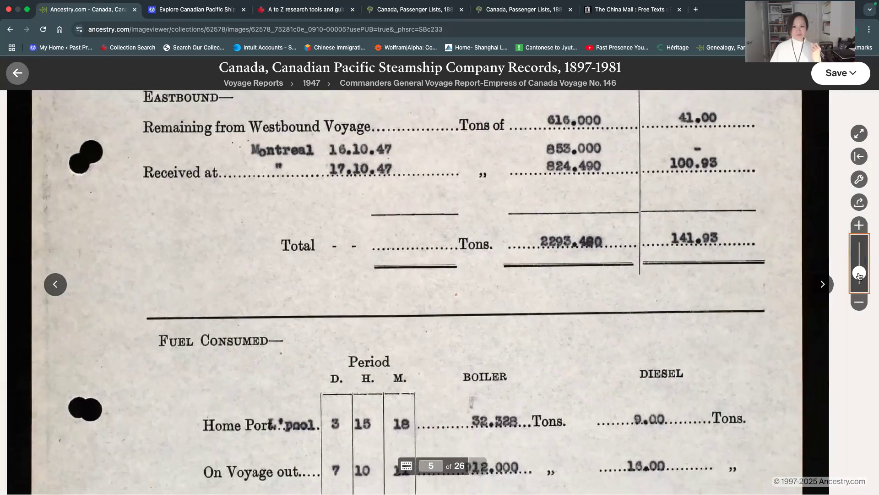
left_click_drag(490, 160, 431, 416)
left_click_drag(733, 397, 793, 299)
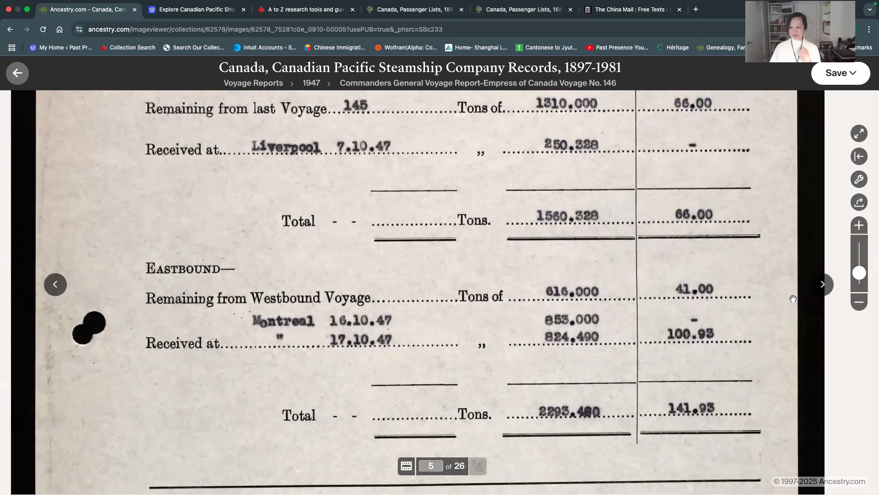
View the ice report on image 6 and enlarge the cargo stowage and ship trim plan on image 7.
left_click(823, 284)
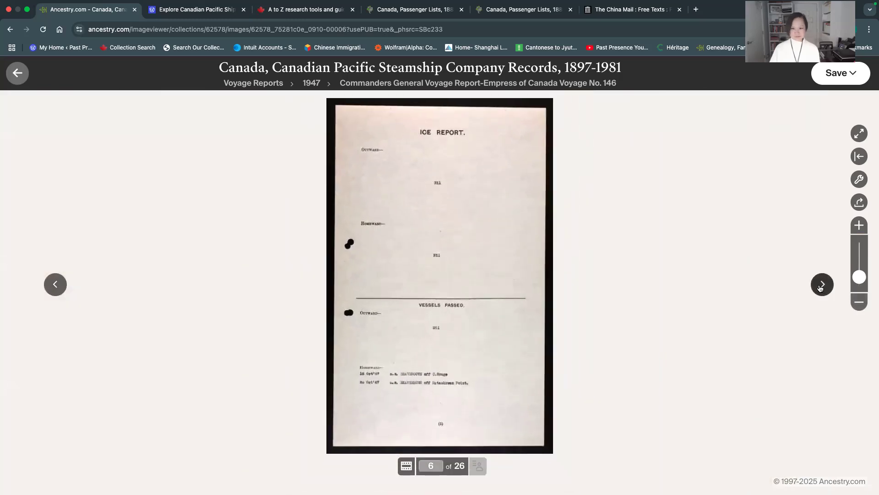
left_click(822, 285)
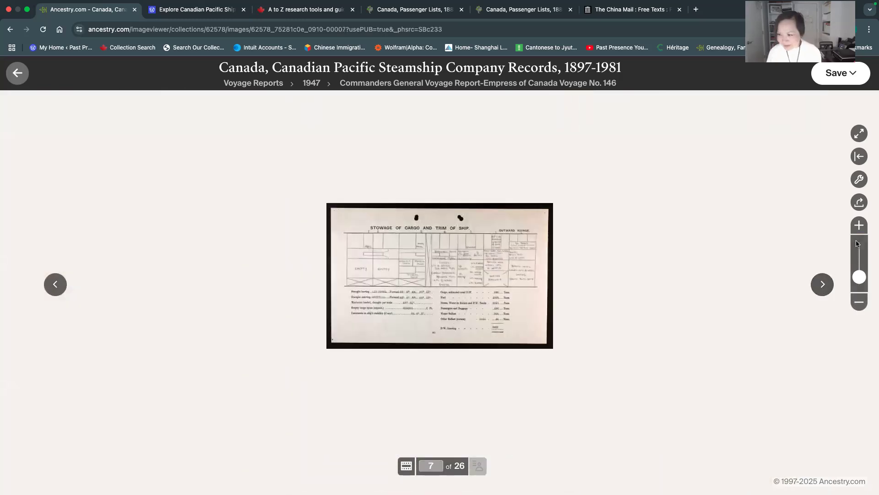
left_click(860, 274)
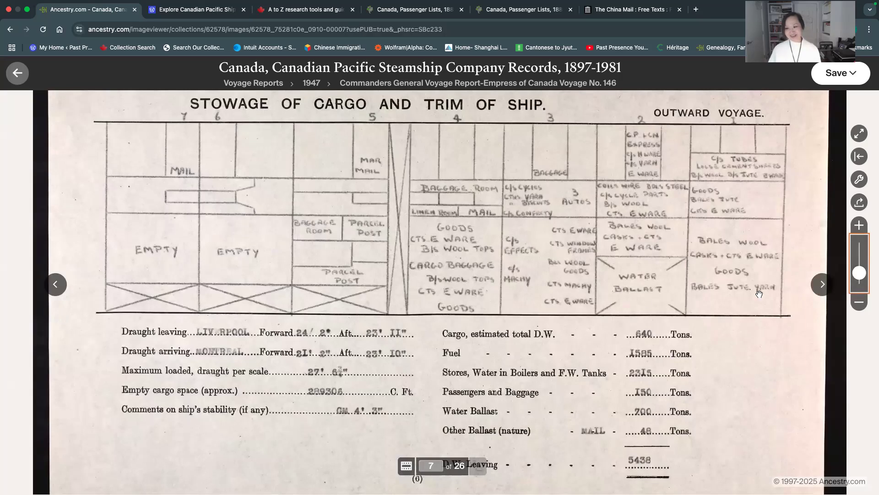
Examine the list of ship's officers and engineers on image 9 and continue to image 11.
left_click(821, 285)
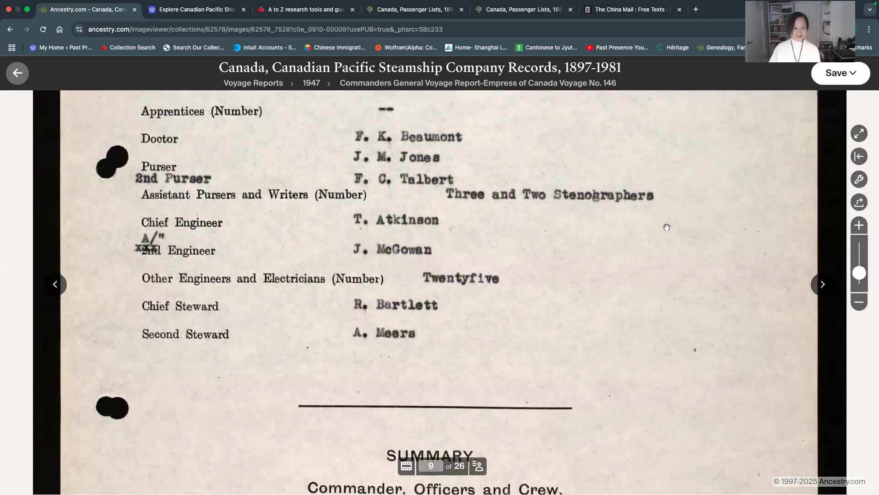
scroll(511, 215, "up", 5)
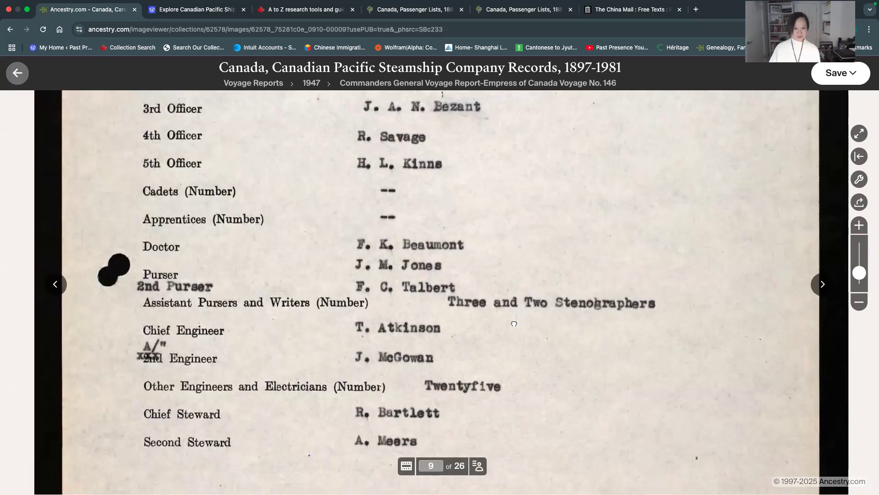
left_click(820, 289)
left_click(820, 289)
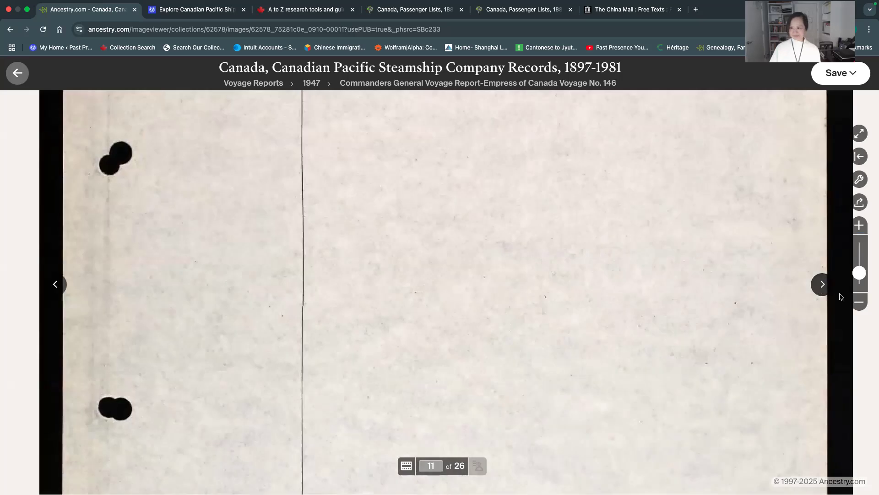
Advance to the Surgeon's Report on image 12 and examine its enlarged westbound section, from food and sanitation to passenger sickness, accidents and vaccination.
left_click(822, 285)
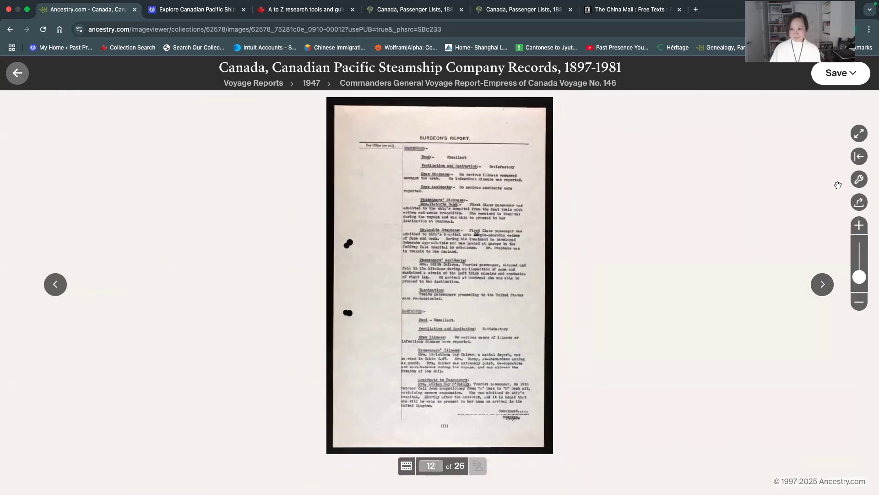
left_click(856, 229)
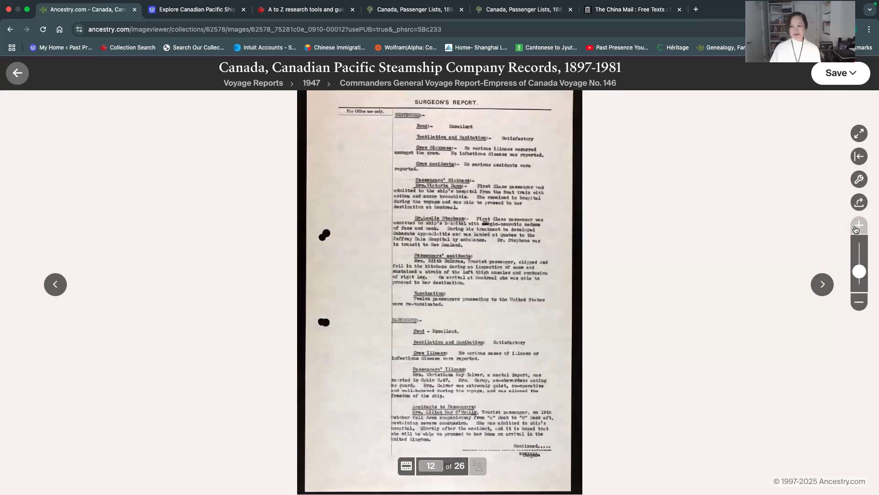
scroll(436, 211, "up", 5)
scroll(436, 211, "up", 5)
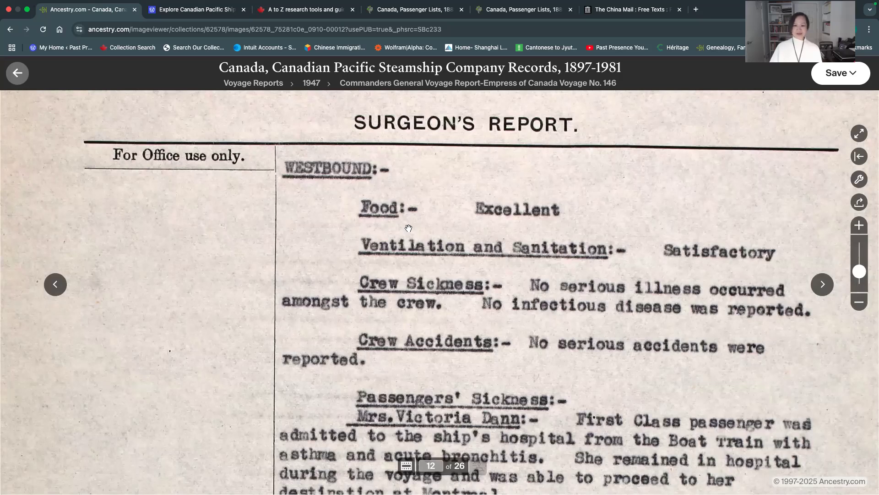
left_click_drag(424, 315, 430, 222)
scroll(429, 222, "down", 5)
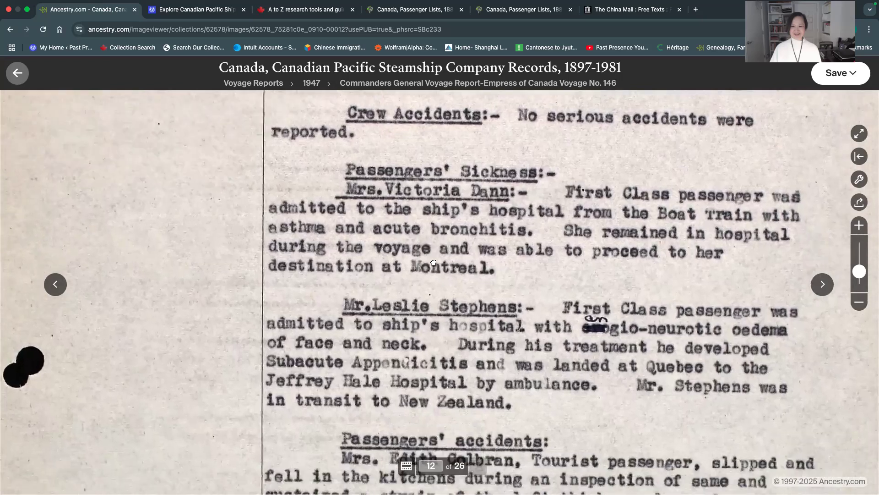
scroll(433, 262, "down", 2)
left_click_drag(431, 237, 415, 234)
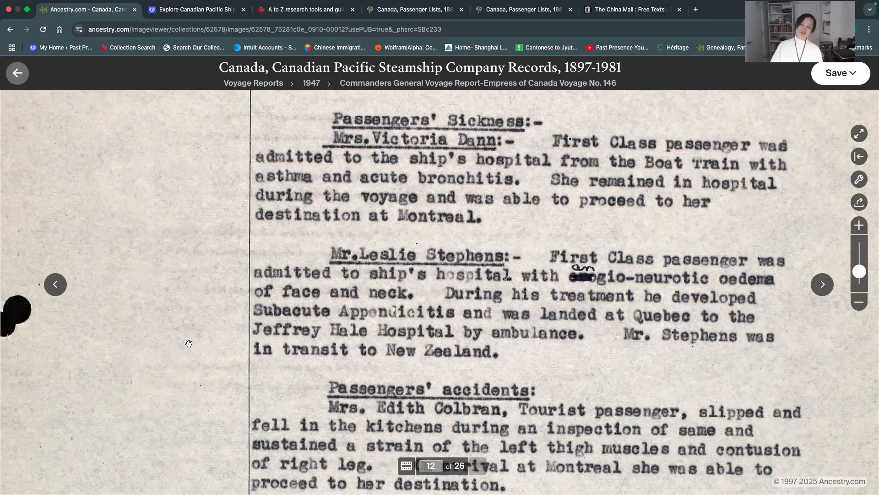
left_click_drag(185, 349, 187, 204)
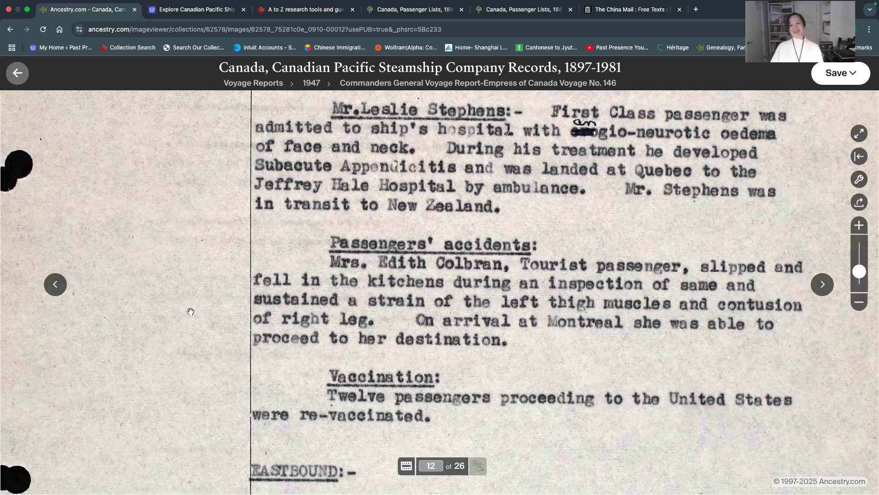
left_click_drag(182, 336, 180, 277)
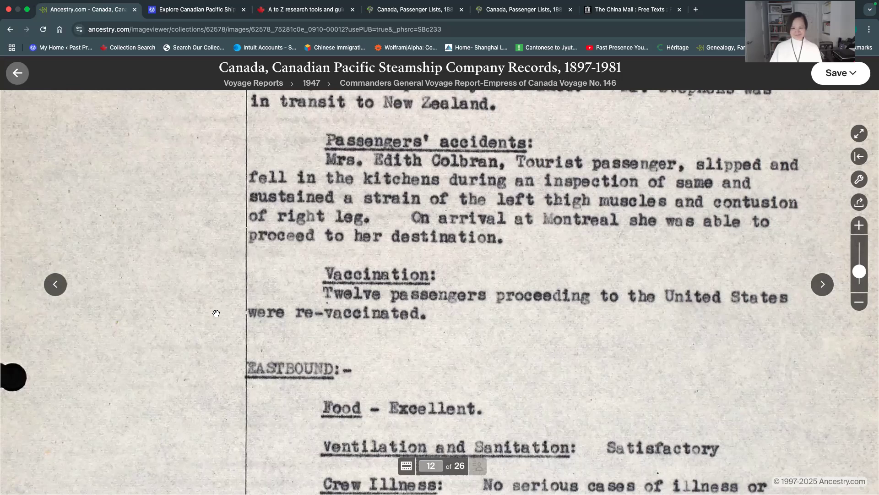
Examine the eastbound section of the Surgeon's Report, covering crew illness, passengers' illness and accidents to passengers.
scroll(216, 310, "down", 3)
scroll(563, 208, "down", 5)
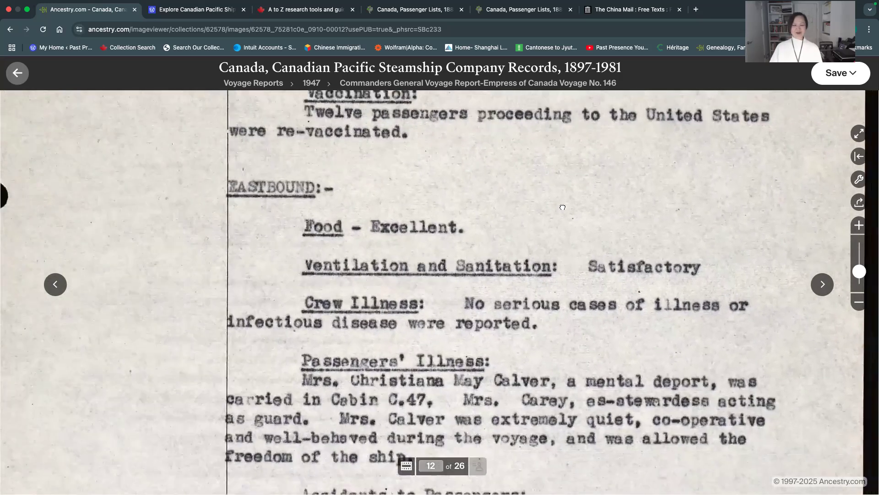
scroll(567, 124, "down", 2)
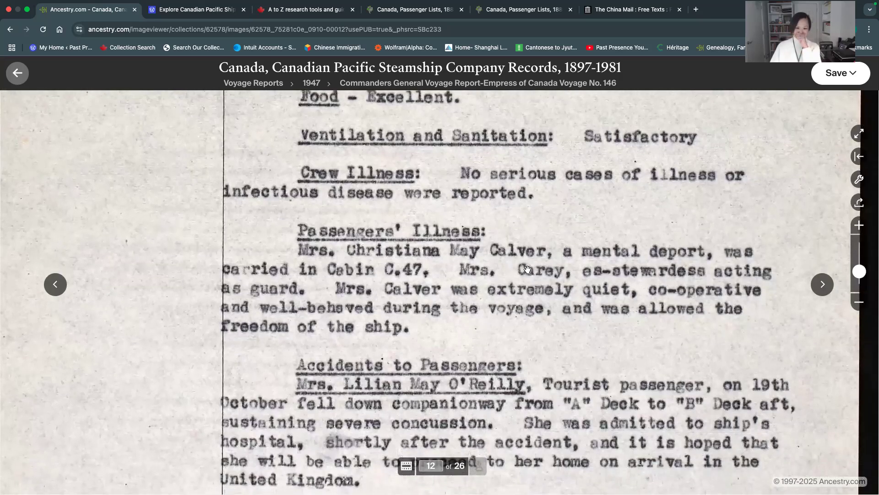
left_click_drag(529, 269, 529, 308)
scroll(529, 309, "down", 2)
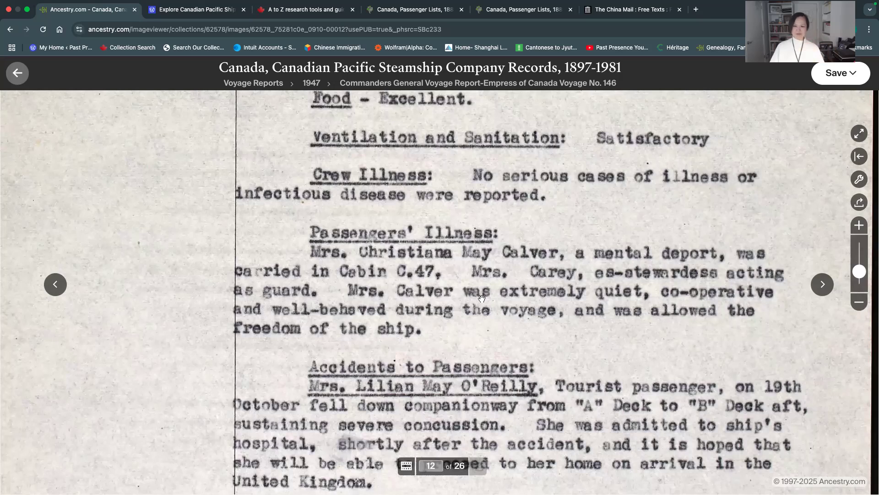
scroll(458, 275, "down", 3)
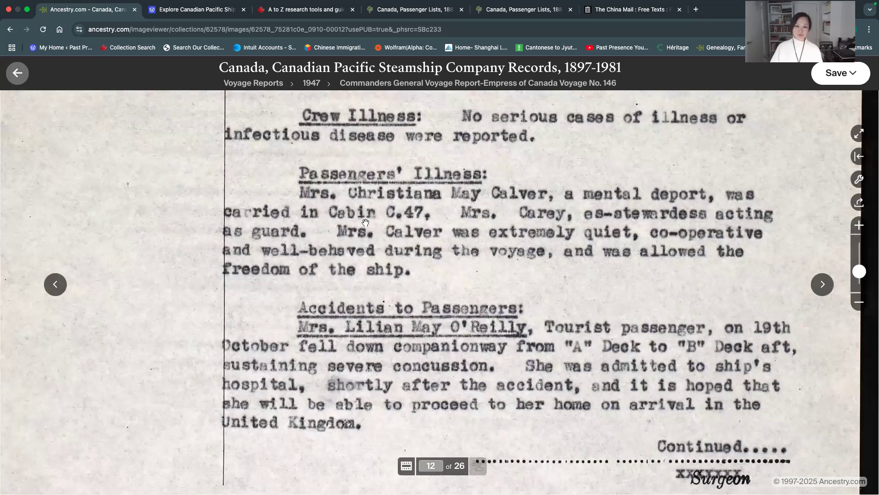
scroll(454, 278, "down", 5)
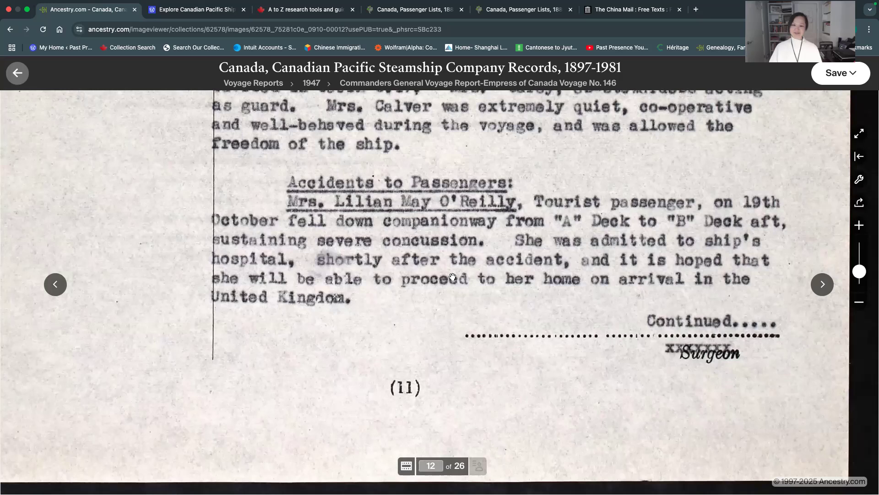
Advance to the Purser's Report on image 14 and examine its westbound crew changes, embarkation and accommodation entries.
left_click(822, 292)
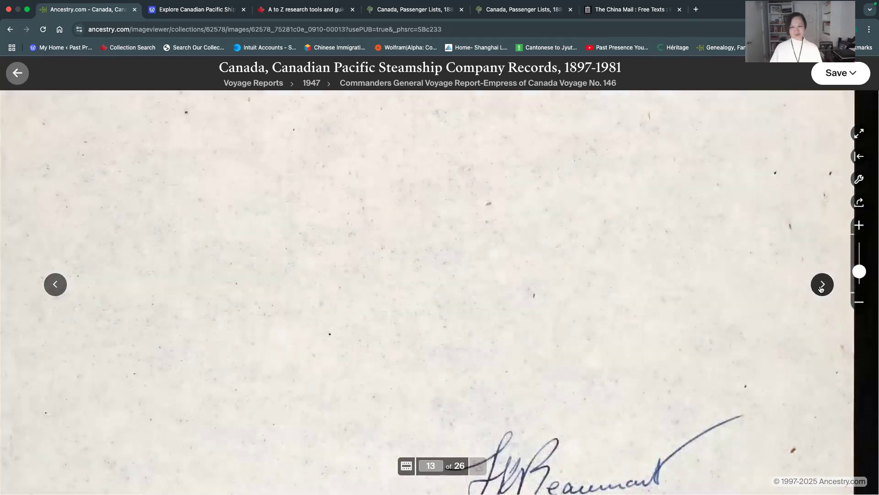
left_click(822, 287)
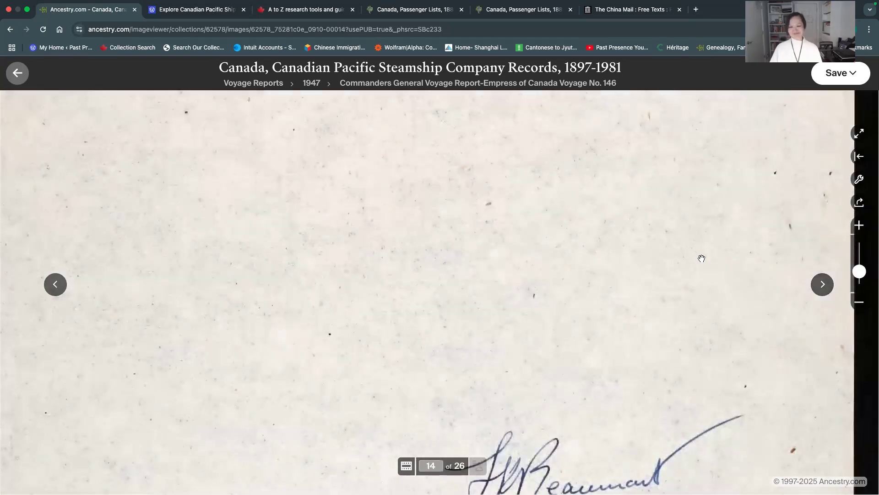
scroll(530, 419, "up", 5)
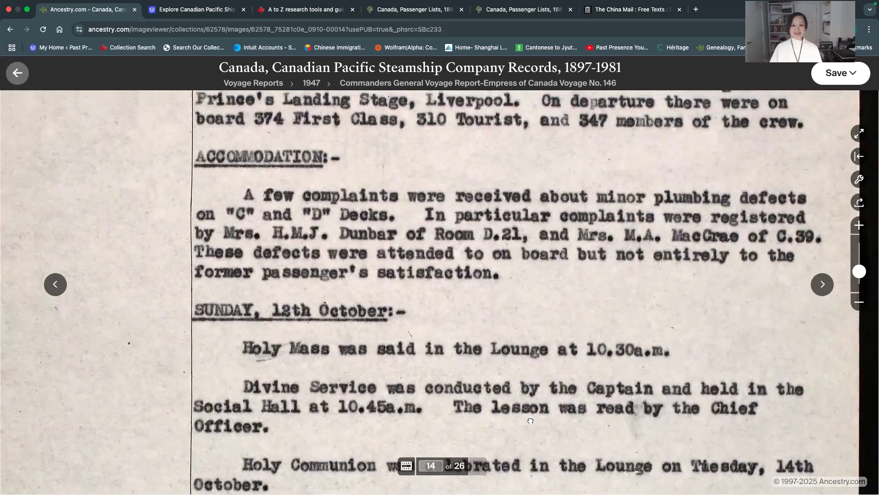
scroll(509, 399, "up", 2)
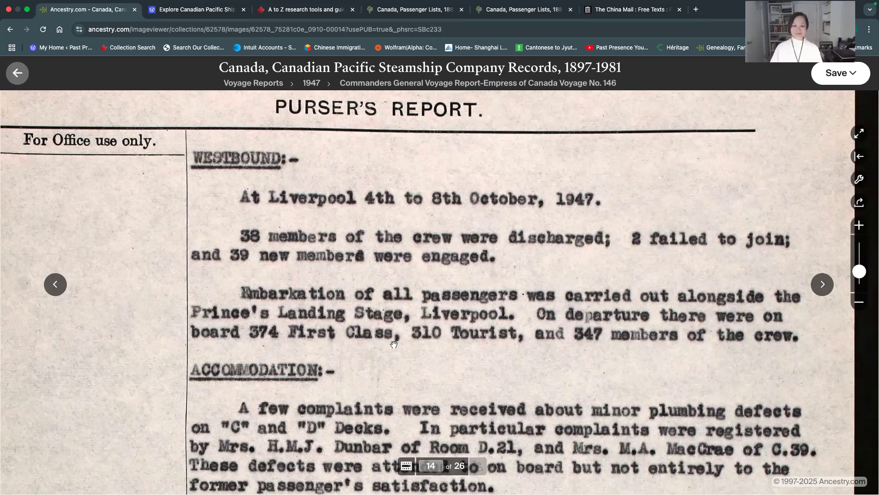
left_click_drag(458, 399, 459, 198)
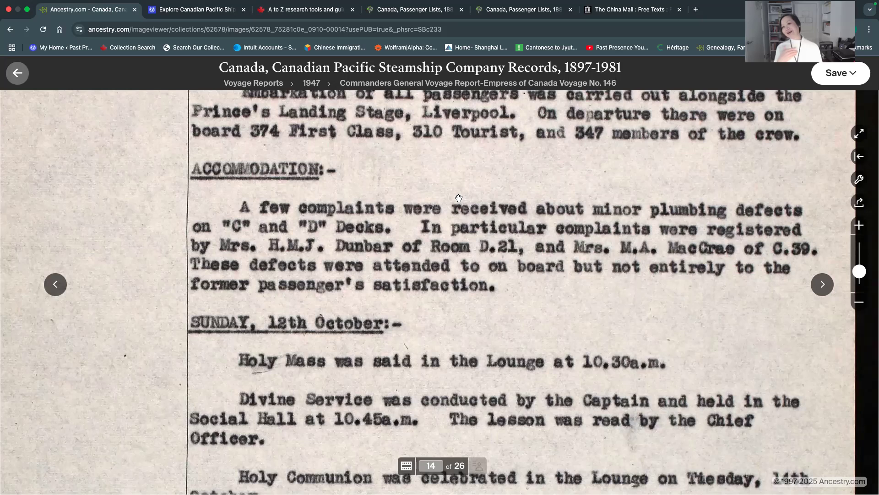
scroll(459, 198, "down", 3)
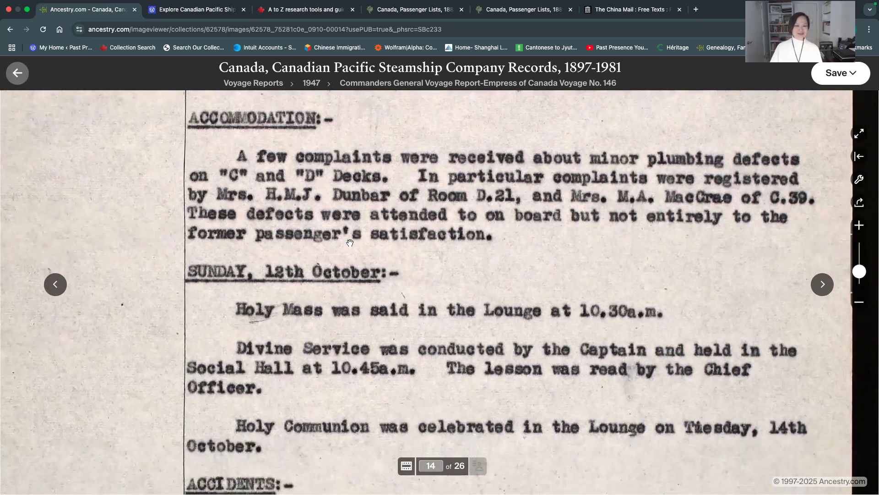
Examine the rest of the Purser's Report, covering Sunday services, accidents, immigration and retractable deck chairs.
left_click_drag(540, 314, 520, 142)
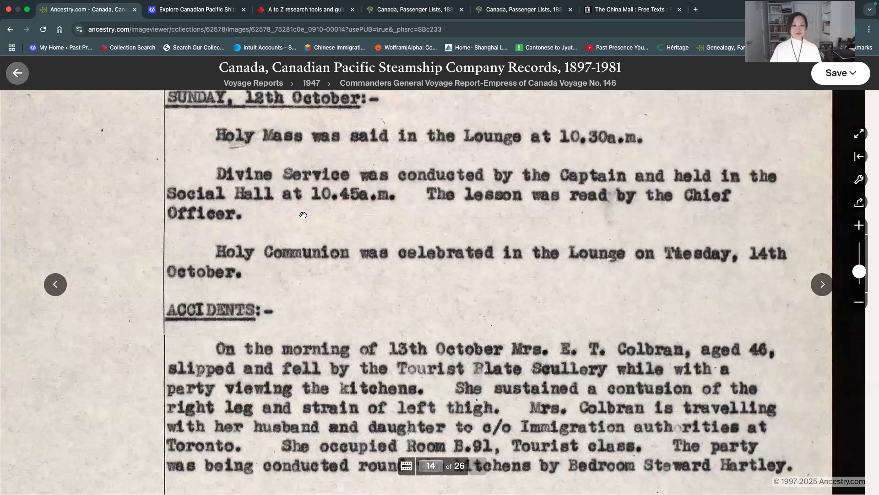
left_click_drag(373, 383, 369, 182)
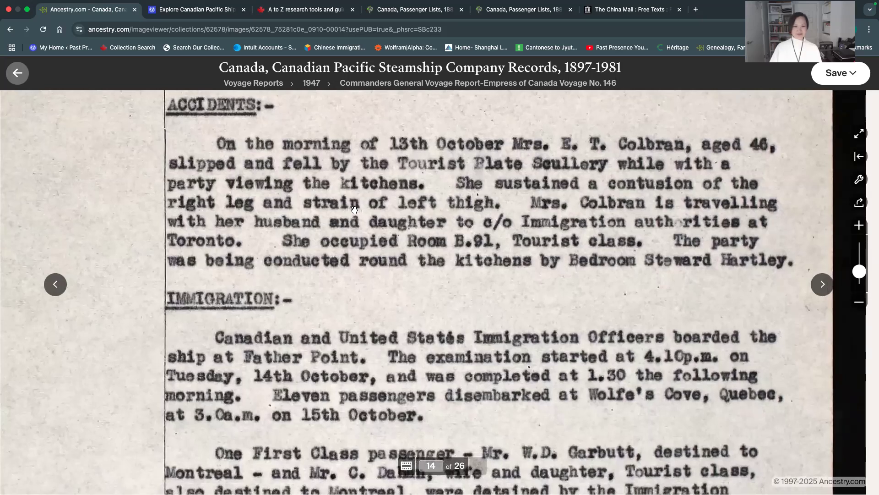
left_click_drag(456, 346, 442, 167)
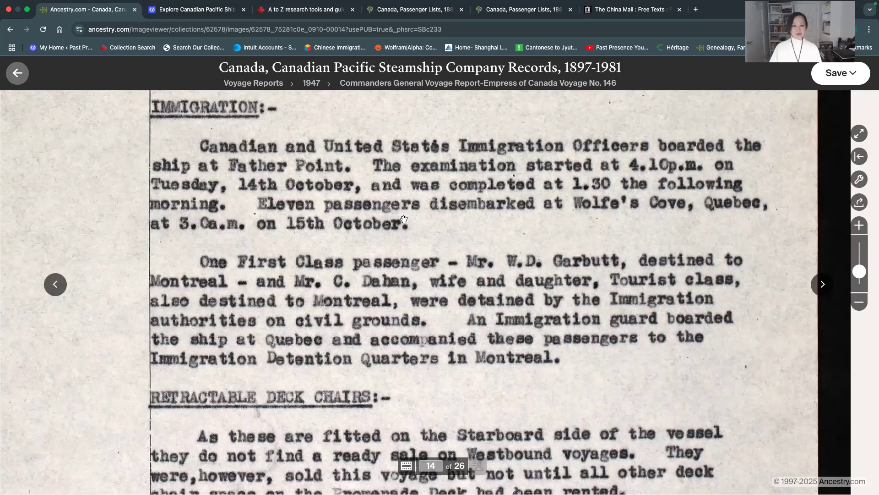
left_click_drag(467, 355, 479, 197)
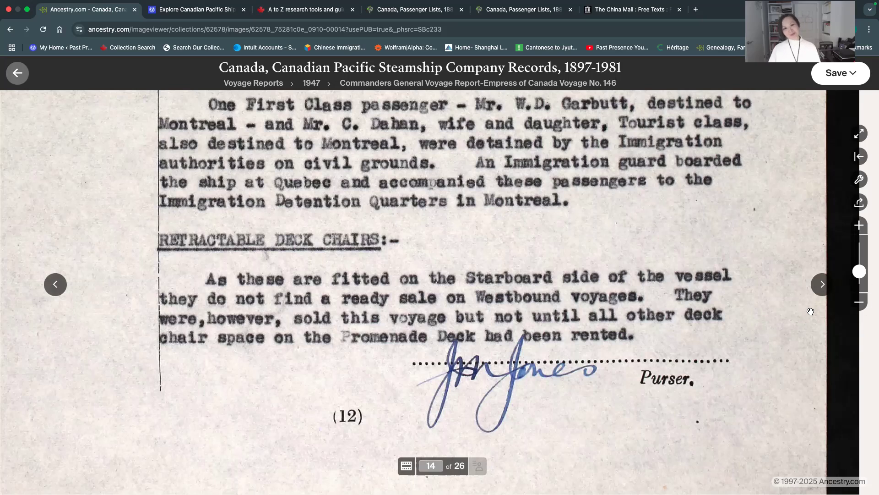
Advance to the Statement of Losses on image 15 and examine the voyage, passenger and lost property details at a reduced zoom.
left_click(822, 284)
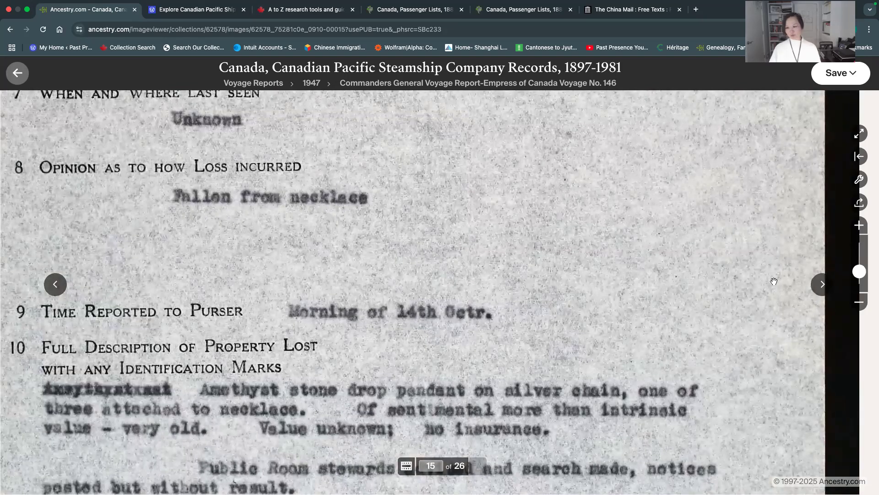
left_click(859, 275)
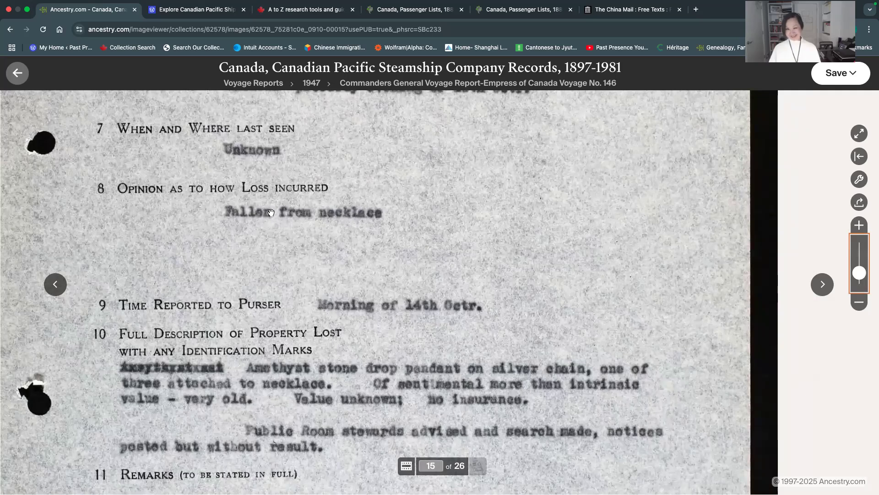
left_click_drag(417, 200, 481, 411)
left_click_drag(407, 204, 416, 343)
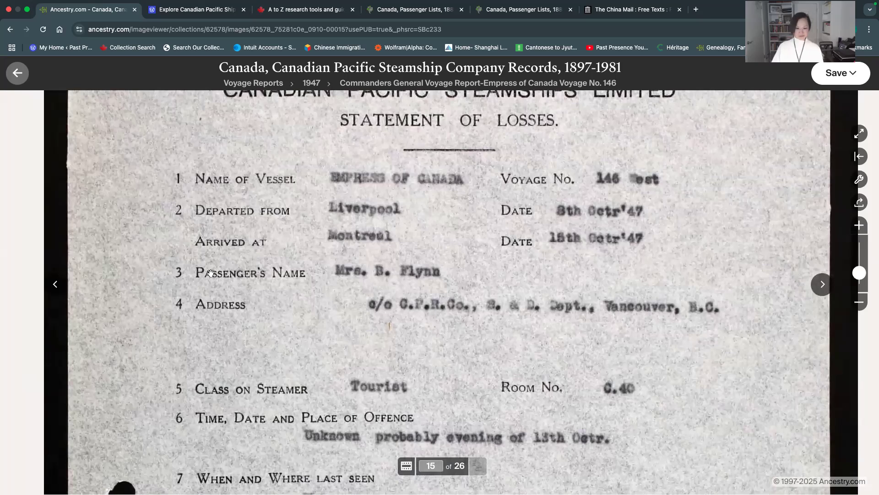
left_click_drag(252, 320, 271, 281)
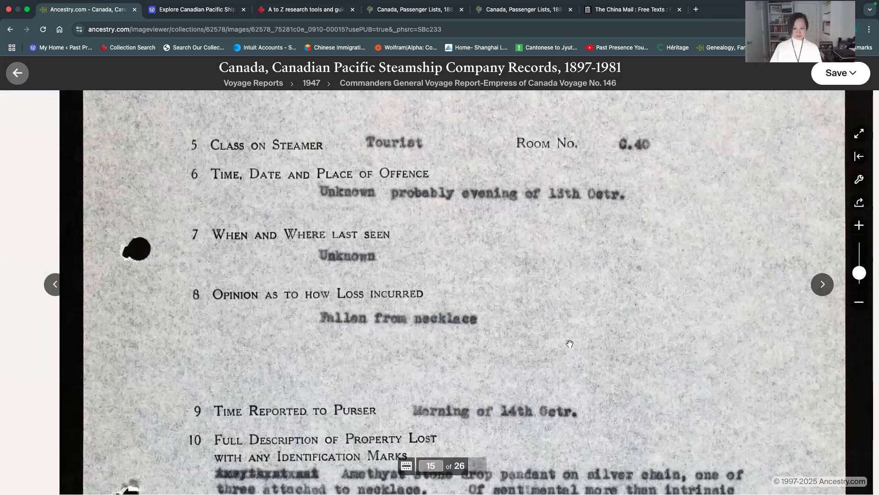
left_click_drag(570, 343, 557, 161)
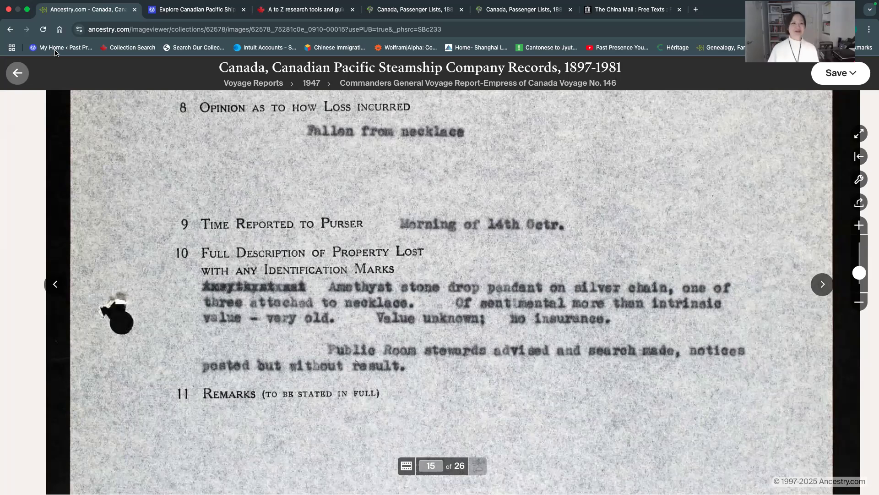
Return to the collection's search page and browse the Named Ships record group for the year range 1836.
left_click(11, 31)
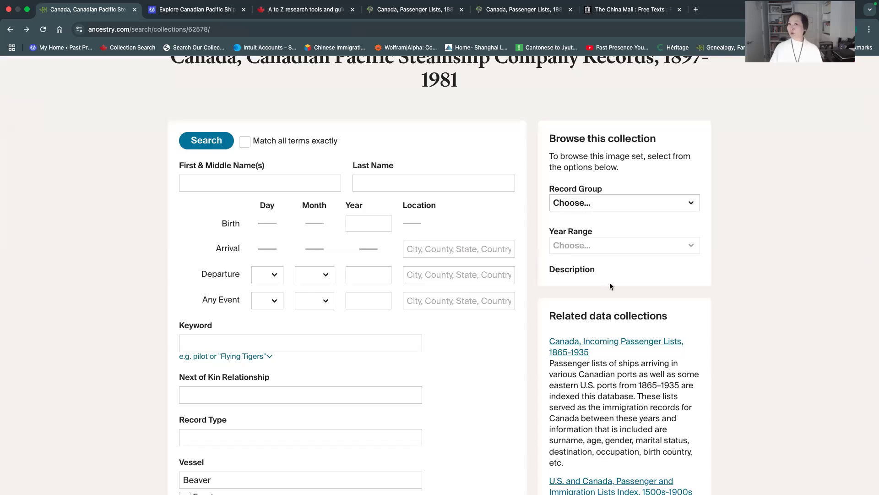
left_click(572, 204)
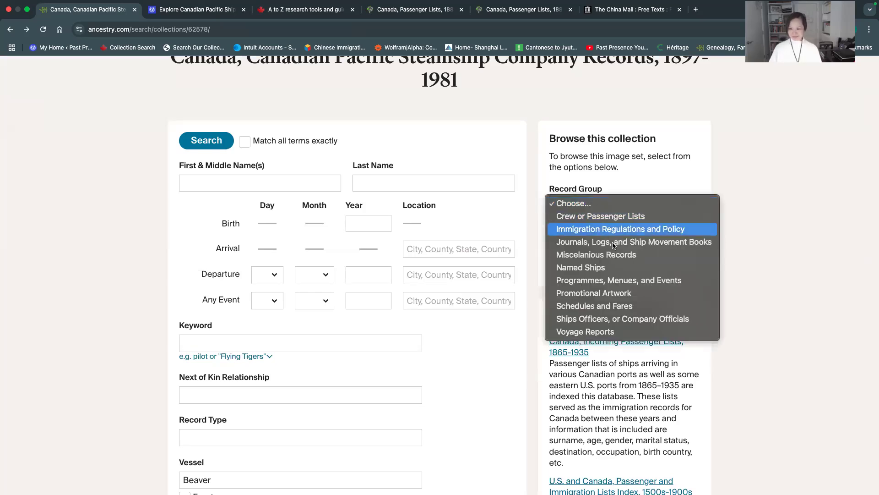
left_click(619, 267)
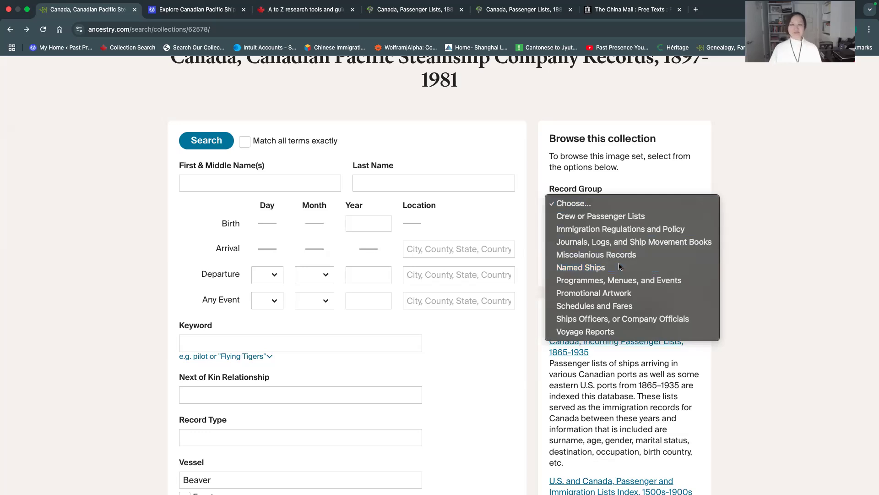
left_click(574, 247)
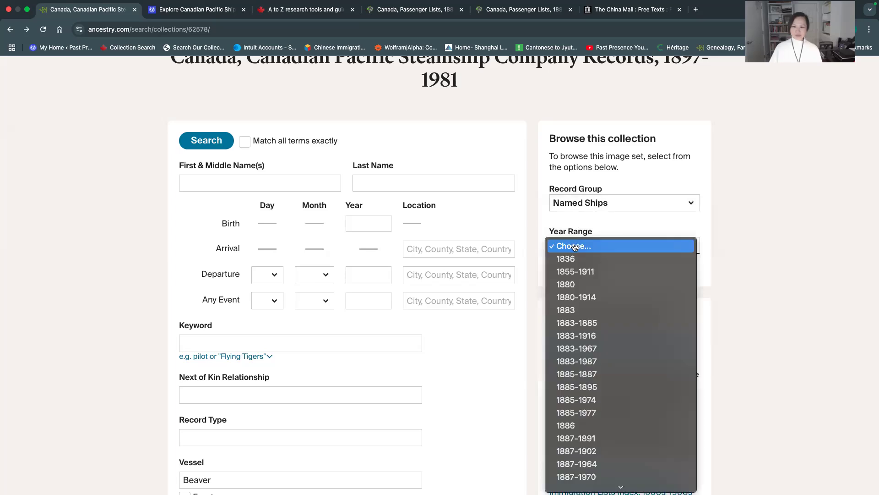
left_click(615, 263)
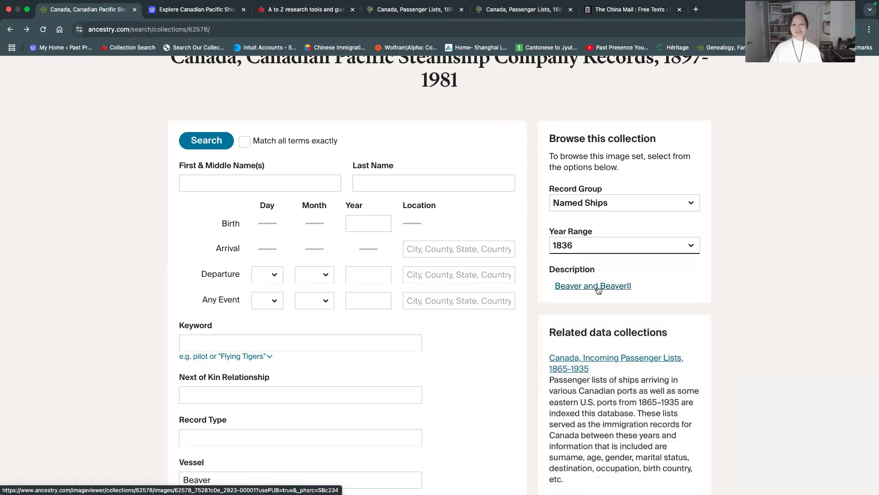
Open the Beaver and BeaverII images, advance to image 2, and inspect the available record groups, year ranges and descriptions.
left_click(598, 287)
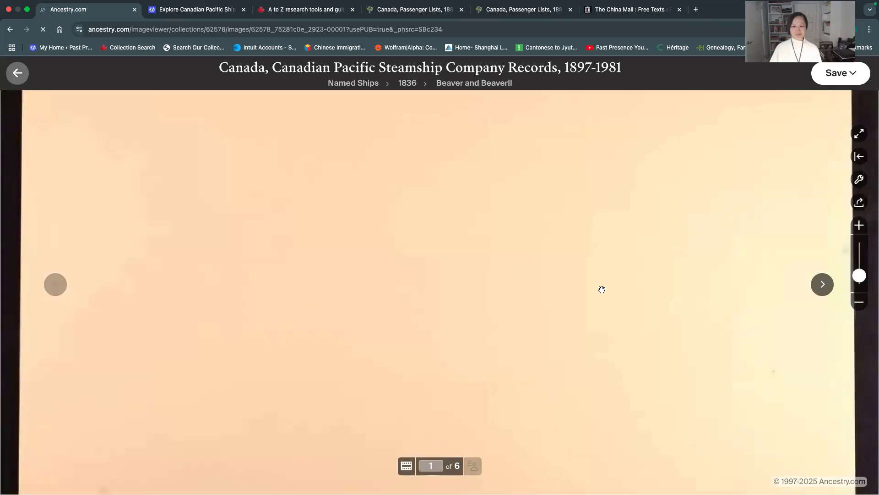
left_click(822, 285)
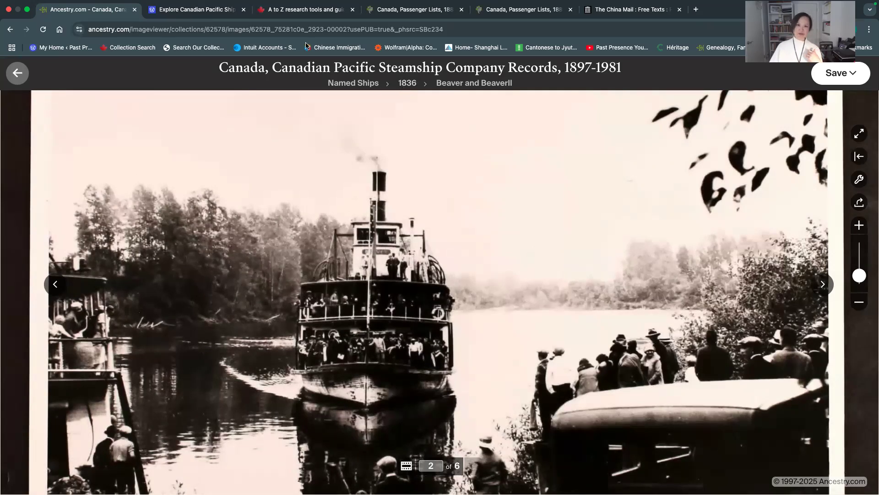
left_click(349, 85)
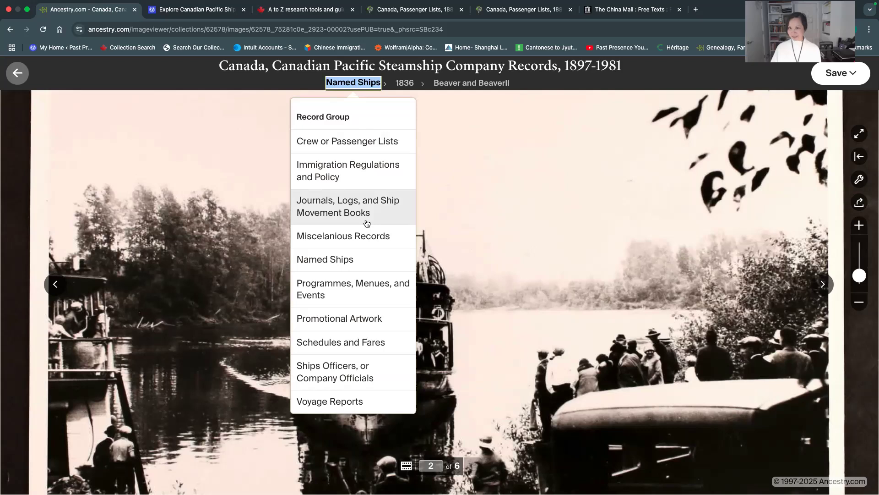
left_click(405, 83)
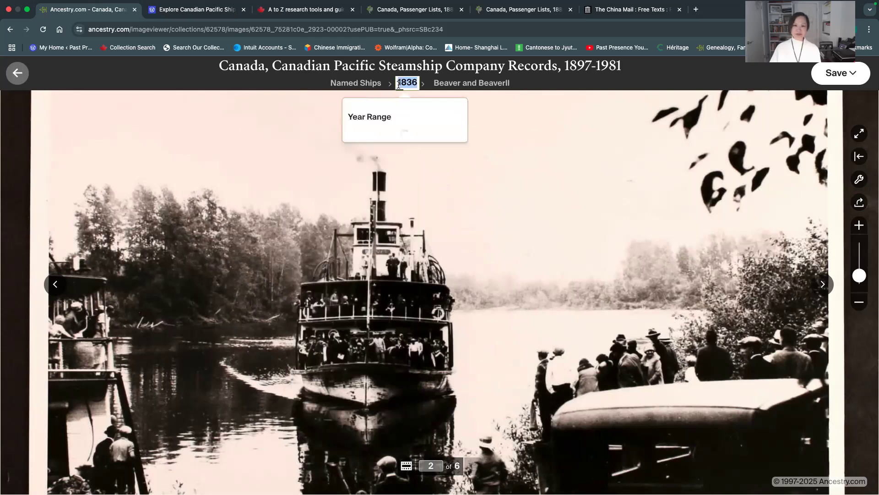
left_click(452, 83)
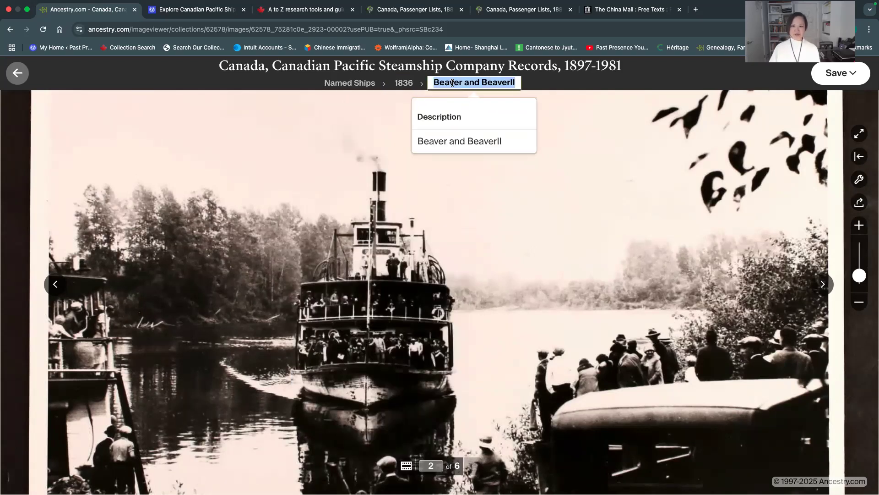
Browse the Named Ships year range 1855-1911, check its ship descriptions, and switch to the year range 1880.
left_click(402, 86)
left_click(424, 164)
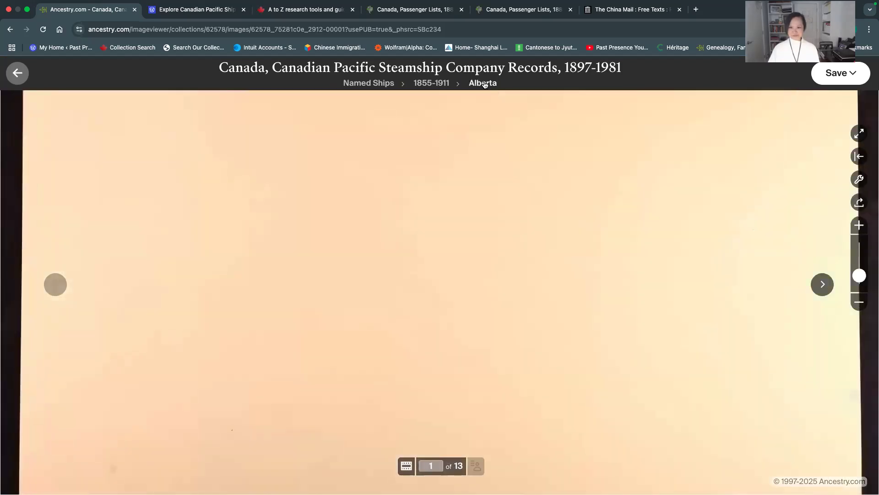
double_click(485, 85)
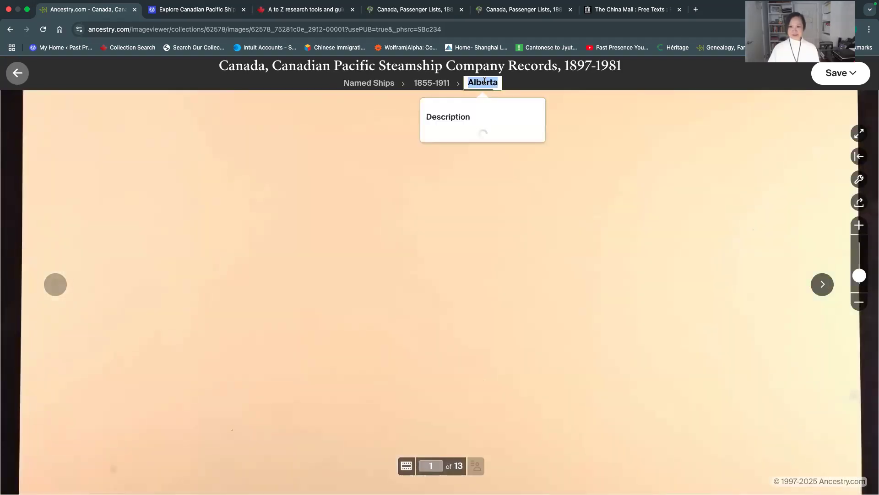
left_click(432, 86)
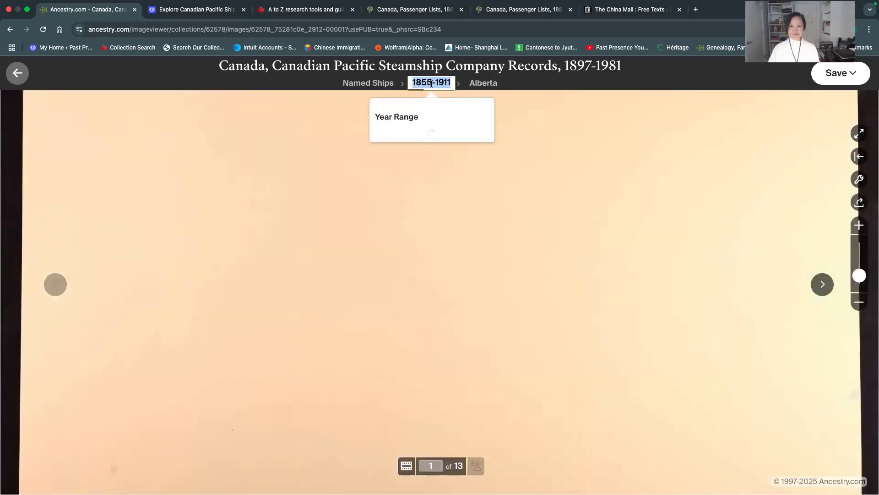
left_click(437, 187)
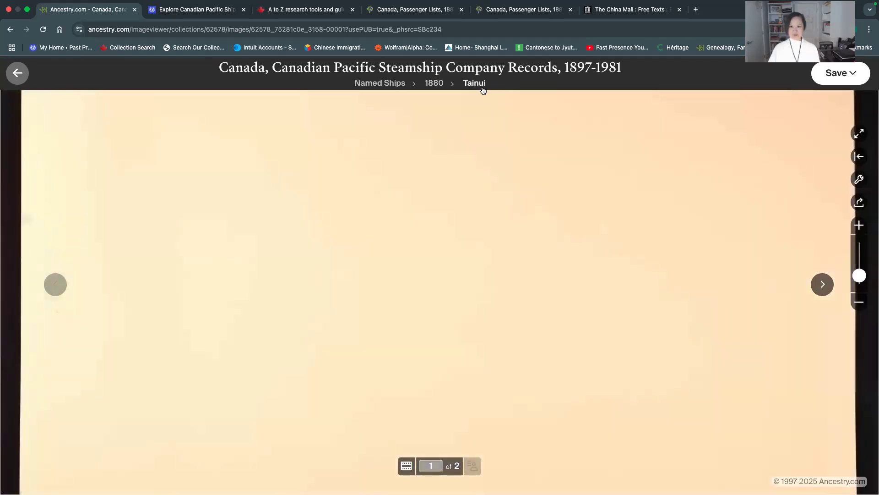
Browse the Named Ships year ranges 1880-1914, 1883-1885 and 1883-1967 to see which ship each one covers.
left_click(434, 83)
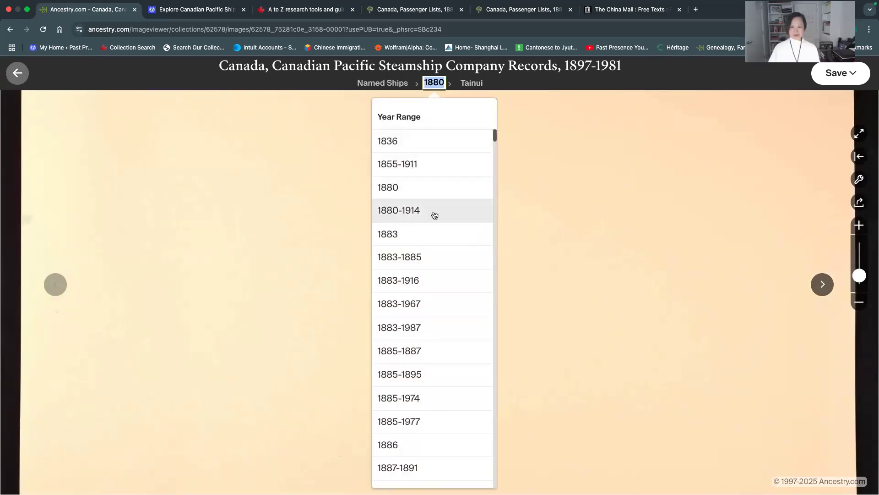
left_click(435, 214)
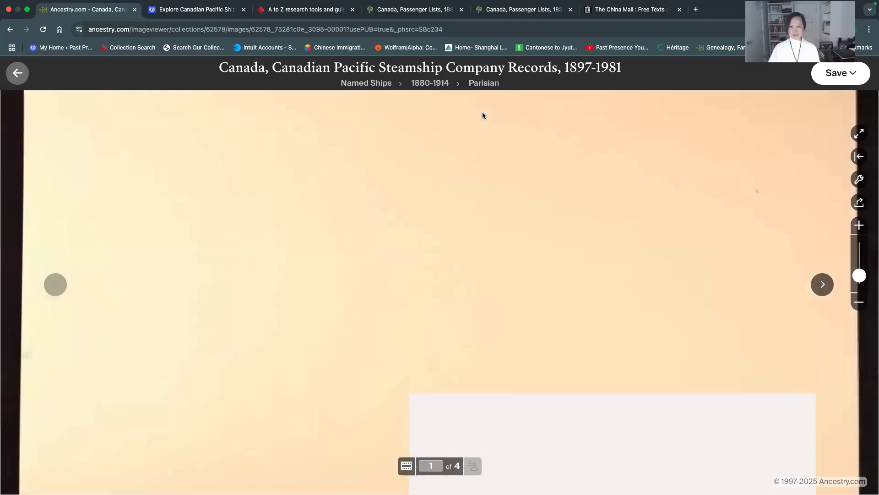
left_click(434, 84)
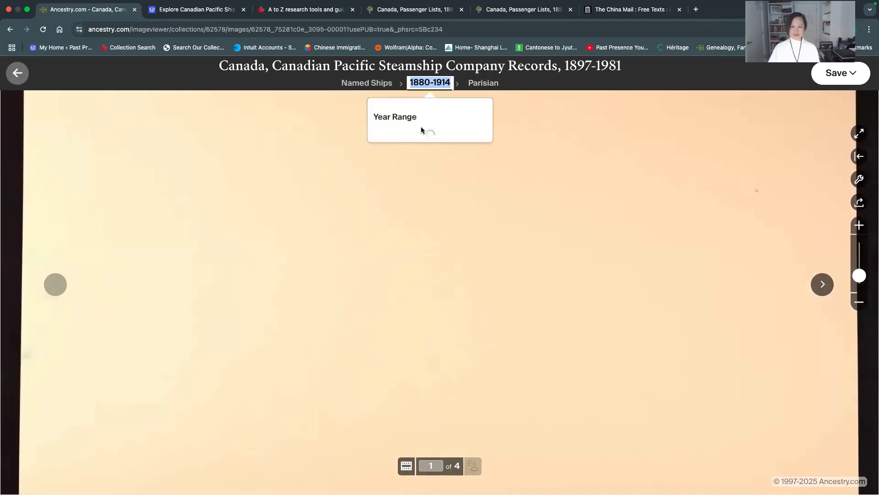
left_click(425, 260)
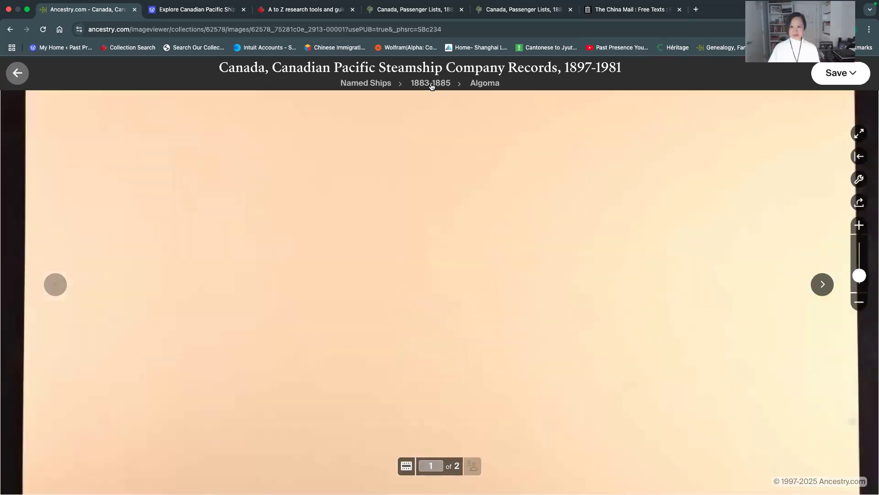
left_click(431, 85)
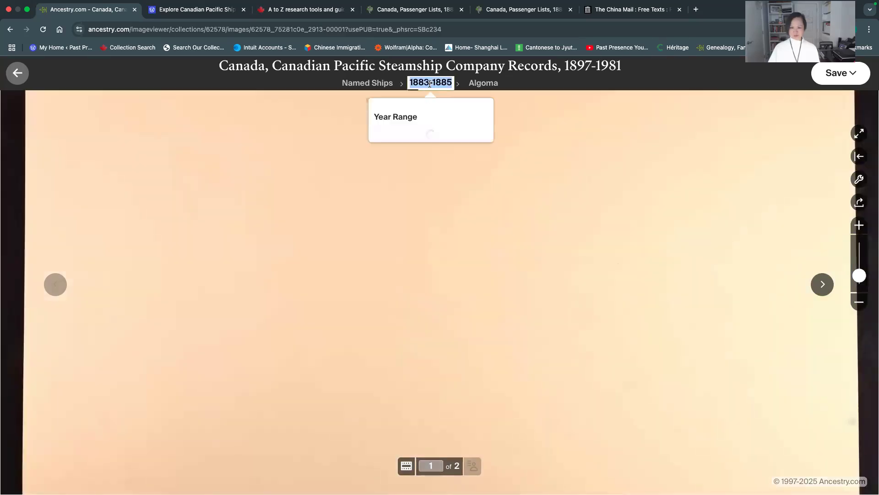
left_click(408, 305)
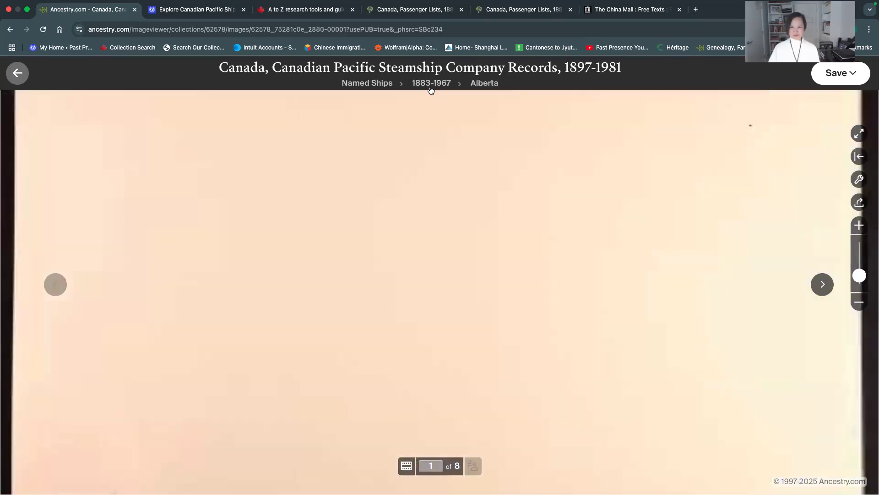
Browse the Named Ships year range 1885-1887 and switch to 1885-1974.
left_click(423, 87)
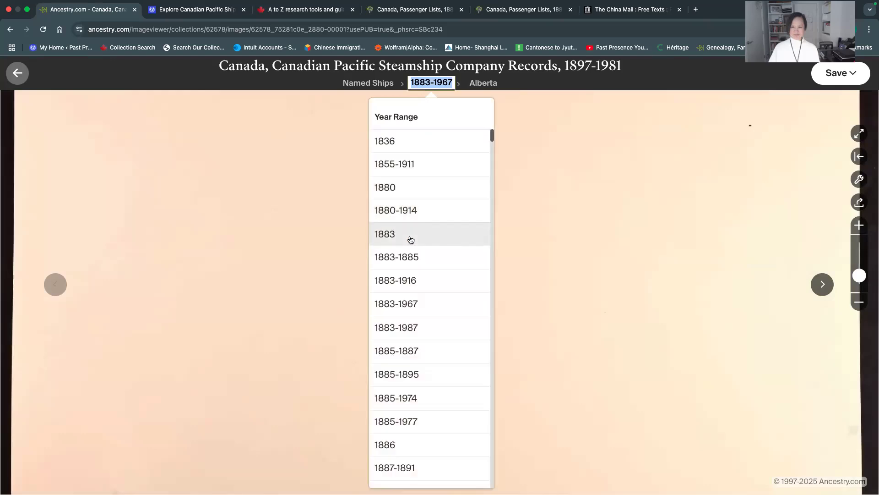
left_click(418, 349)
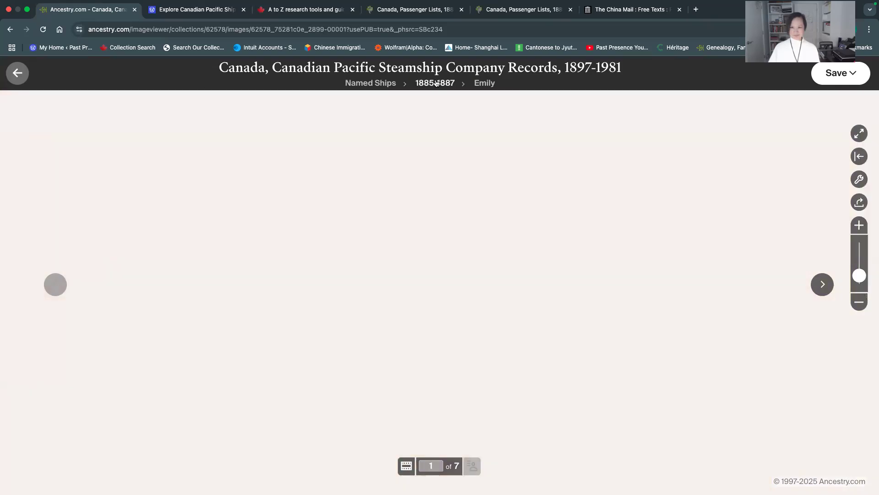
left_click(435, 83)
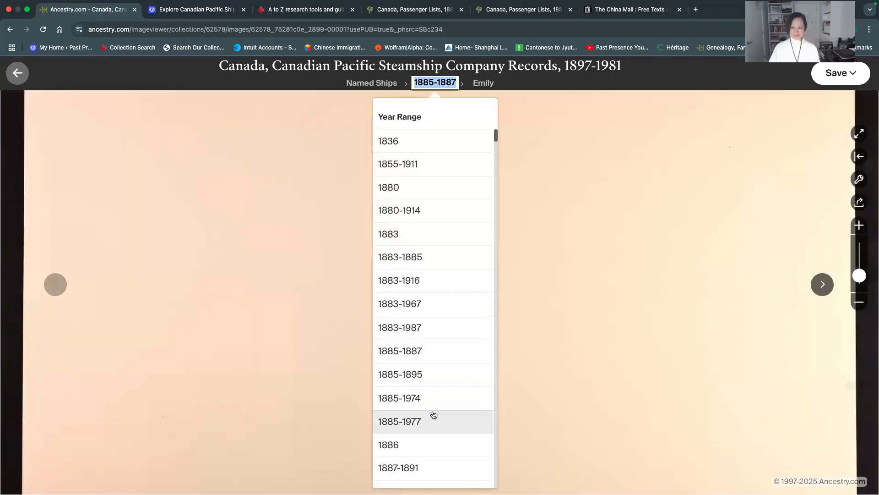
left_click(435, 403)
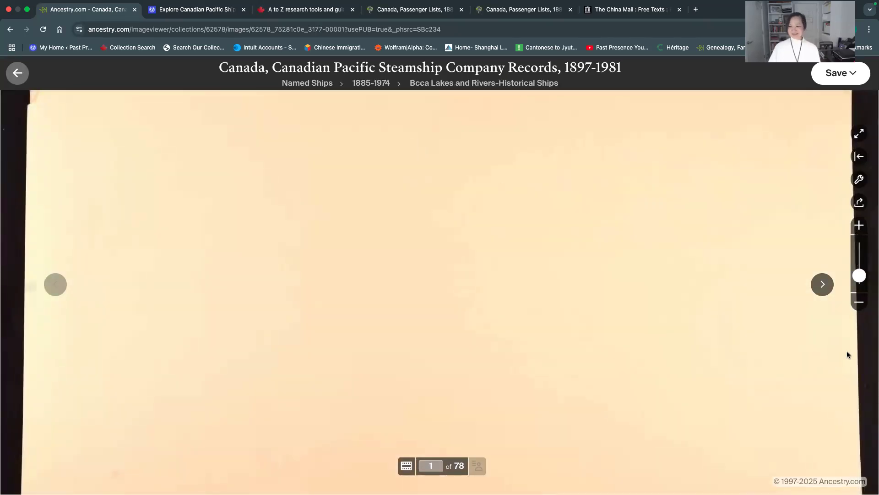
Zoom out on the Bcca Lakes and Rivers-Historical Ships folder and page through its photographs to image 7.
left_click(859, 302)
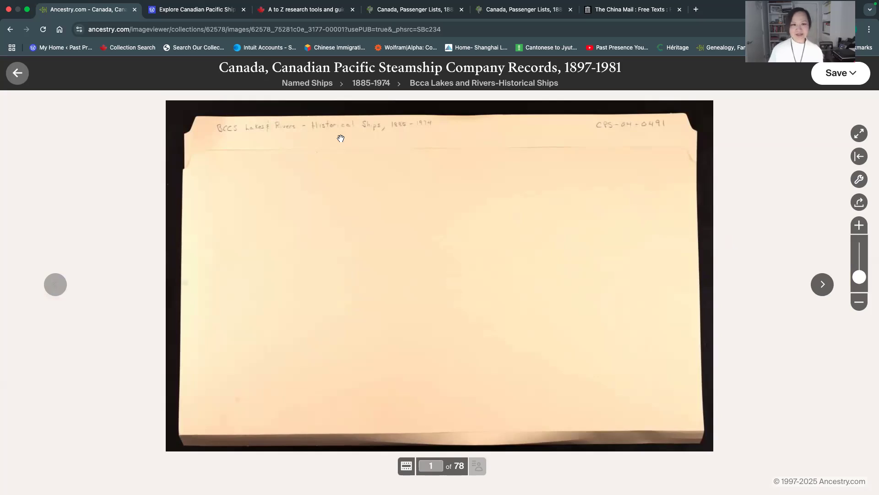
left_click(821, 284)
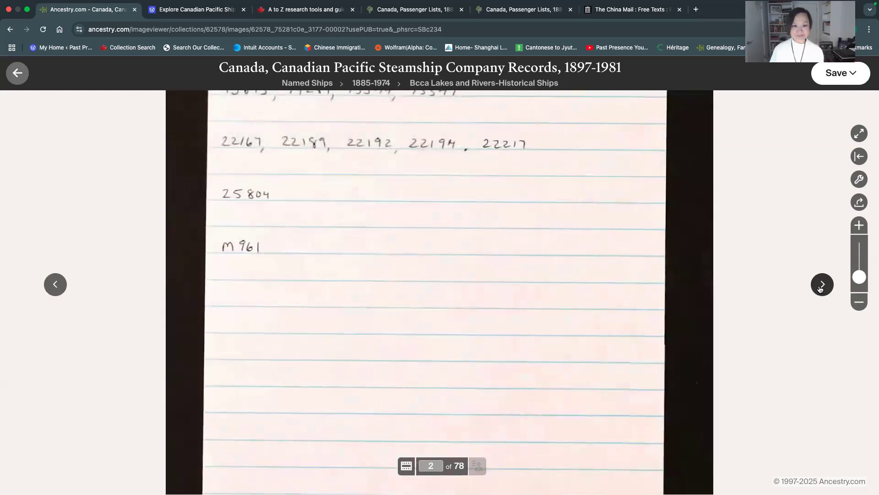
left_click(820, 288)
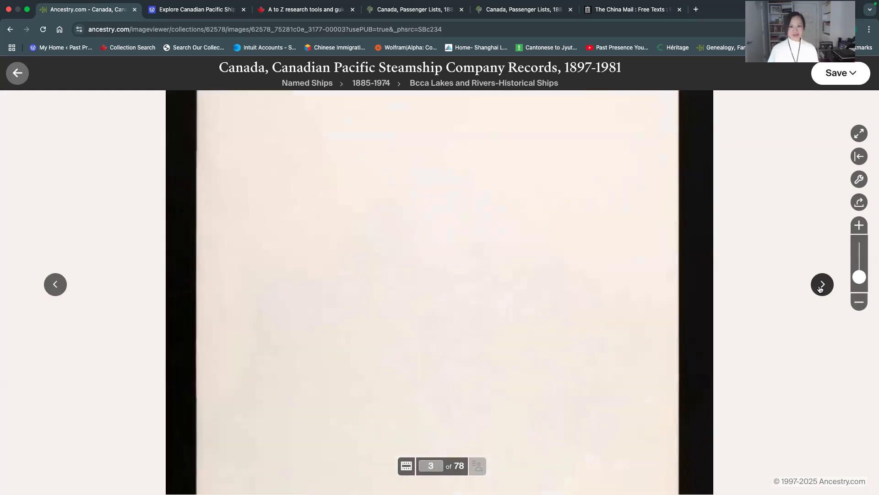
key("Right")
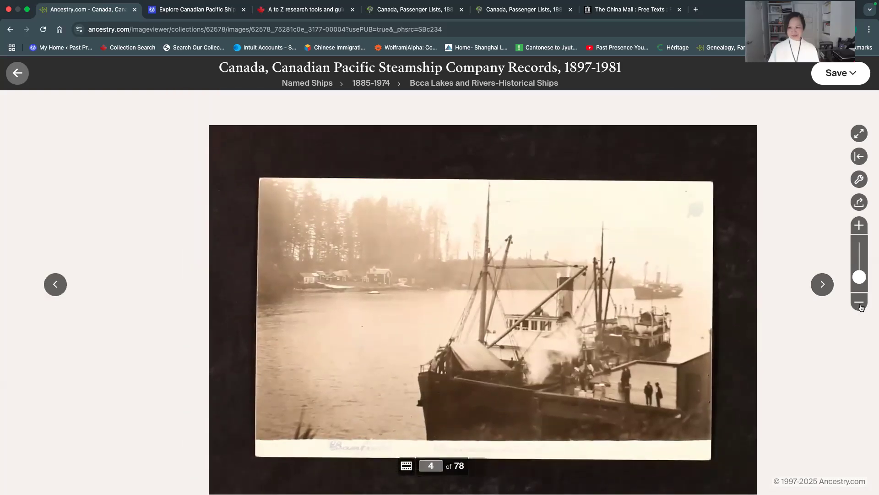
left_click(821, 286)
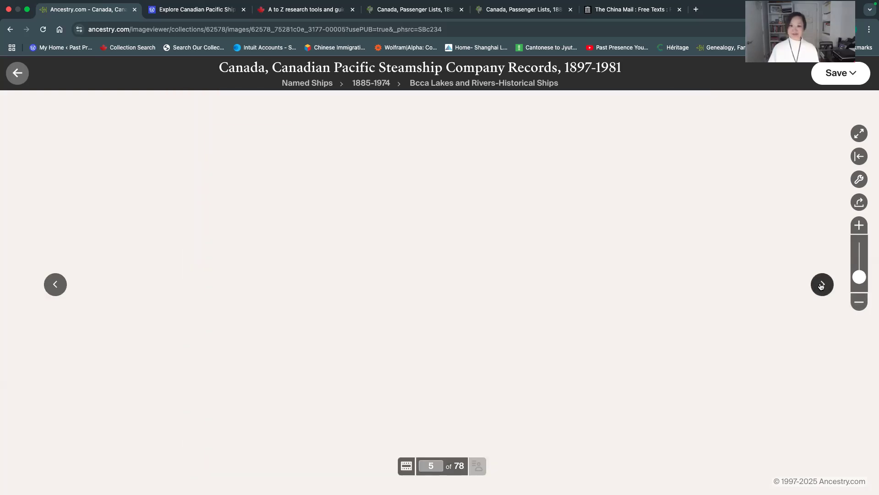
left_click(822, 285)
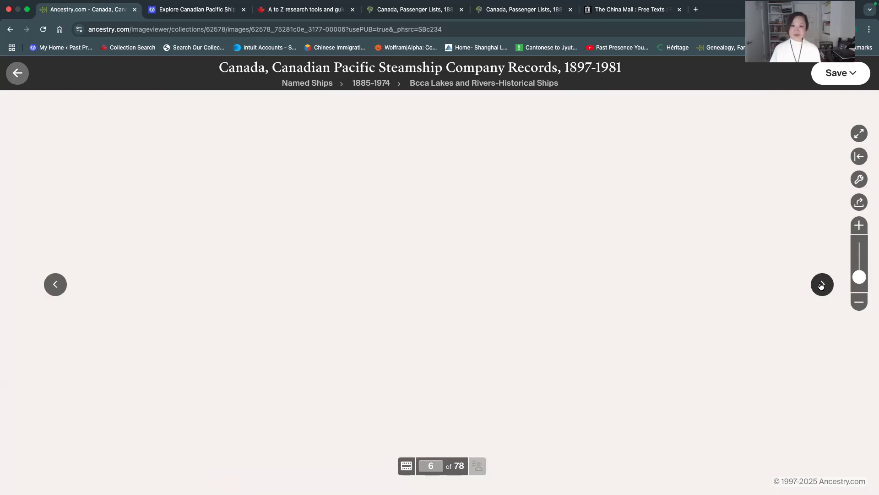
left_click(822, 284)
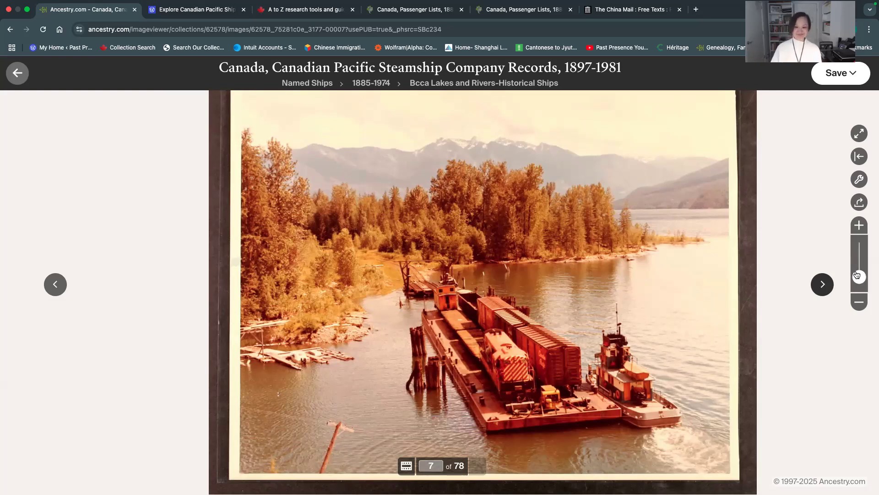
Return to the collection's search page and select the Schedules and Fares record group with the year range 1867-1927.
left_click(11, 29)
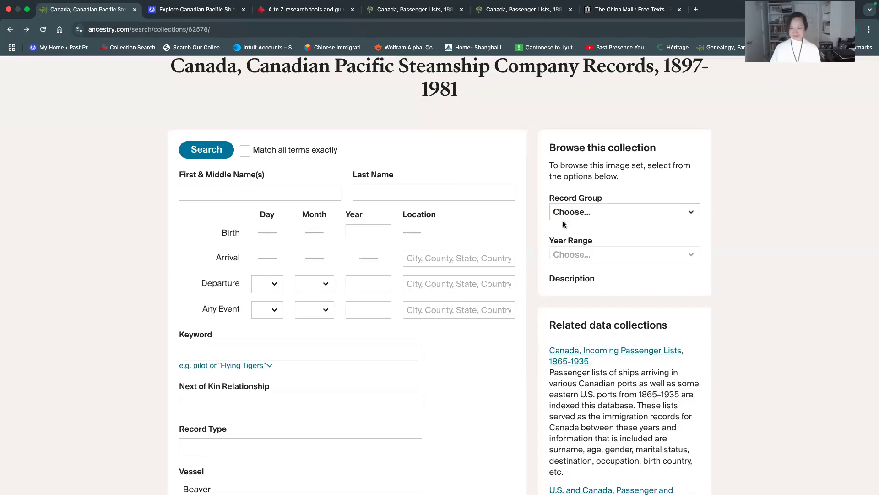
left_click(579, 216)
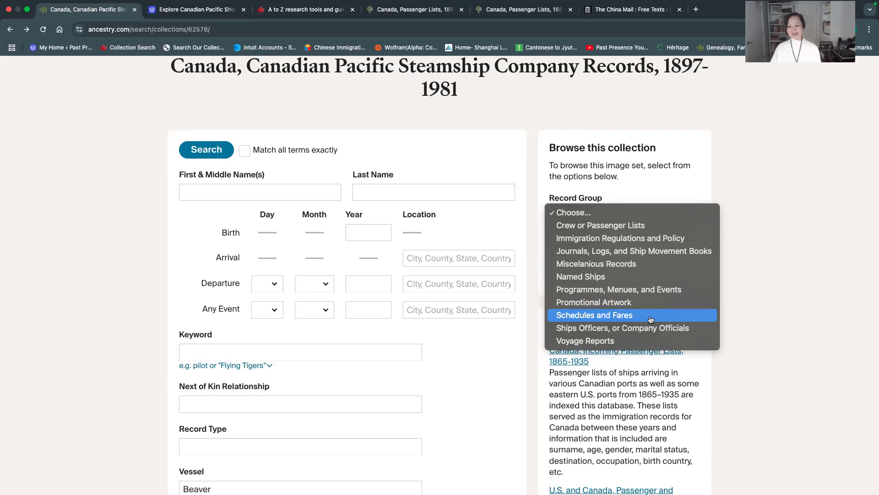
left_click(651, 319)
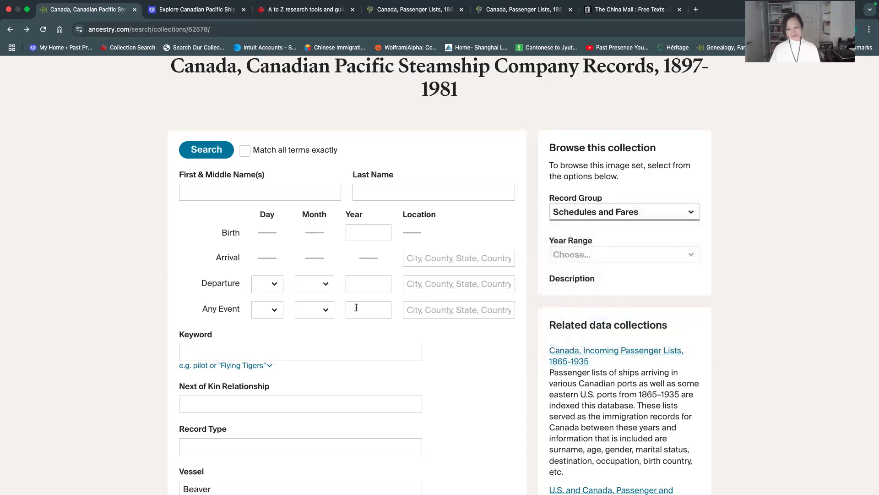
left_click(636, 254)
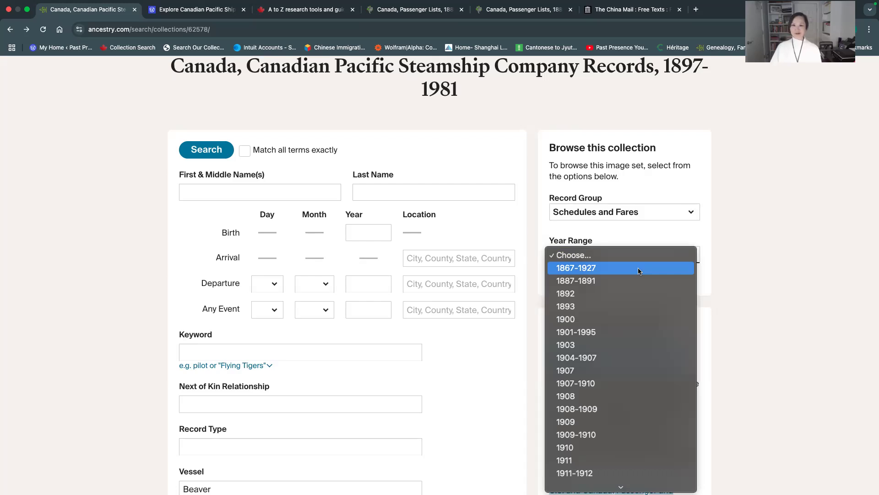
left_click(639, 269)
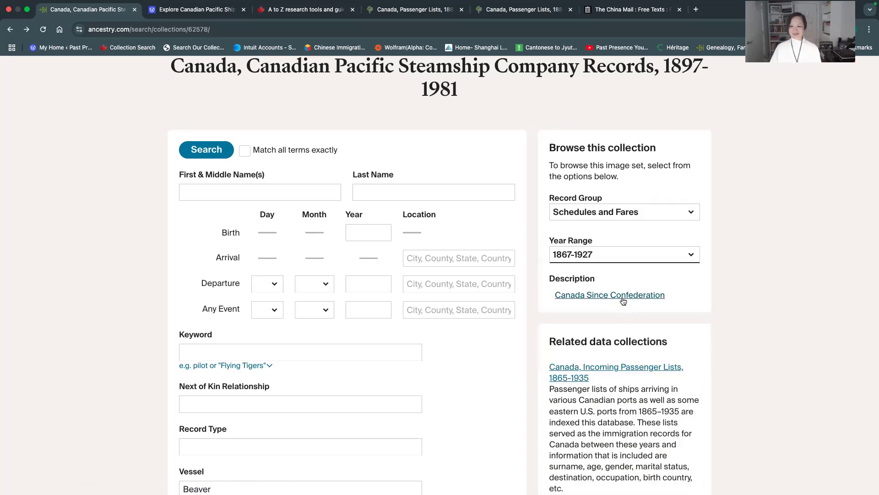
Open the Canada Since Confederation images and page through the illustrated cover and menu to image 4.
left_click(620, 298)
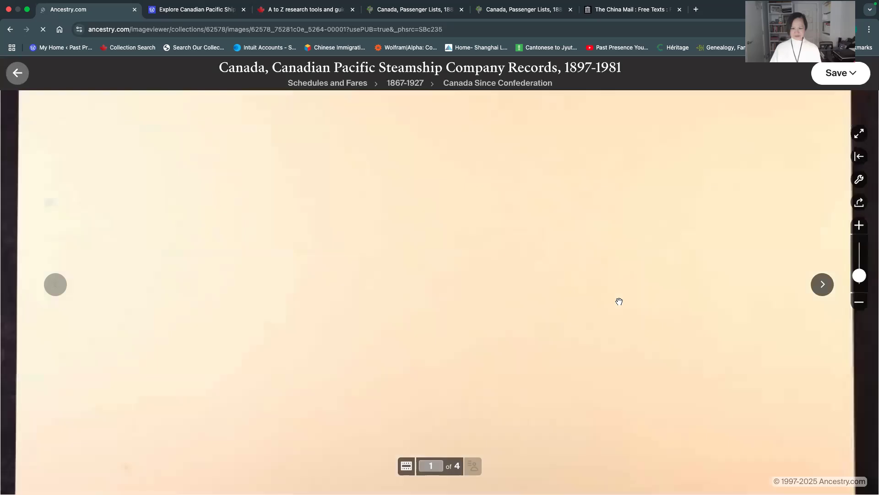
left_click(819, 291)
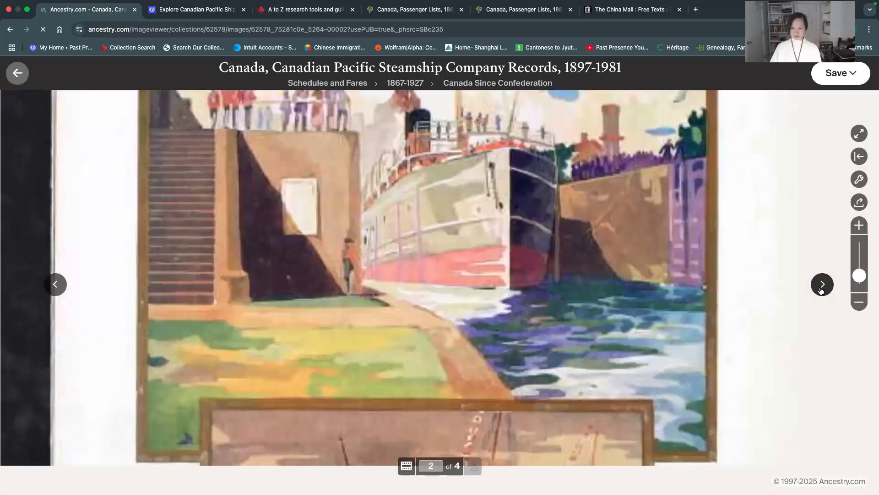
left_click(821, 291)
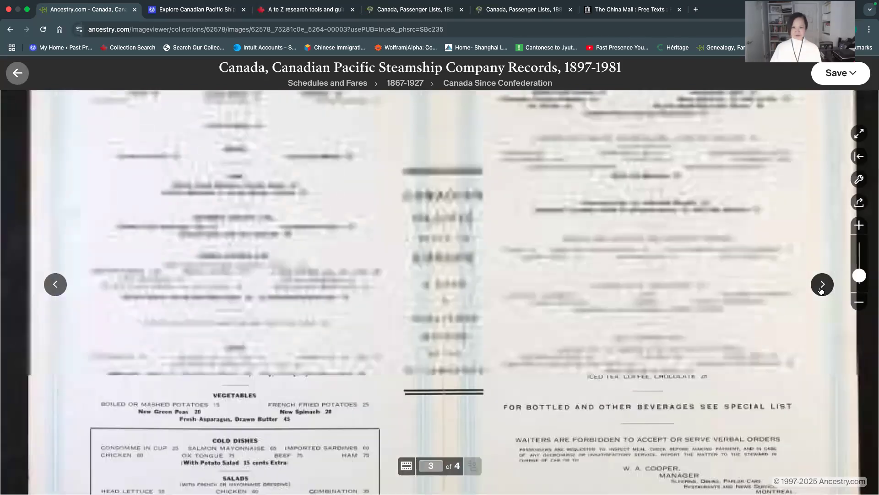
left_click(821, 290)
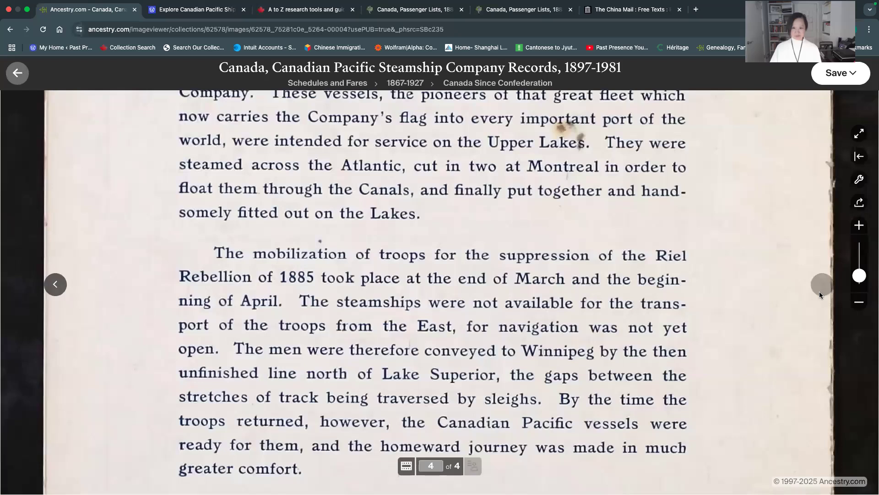
Switch the Schedules and Fares year range to 1901-1995 to view its first description, and change it to 1903.
left_click(405, 82)
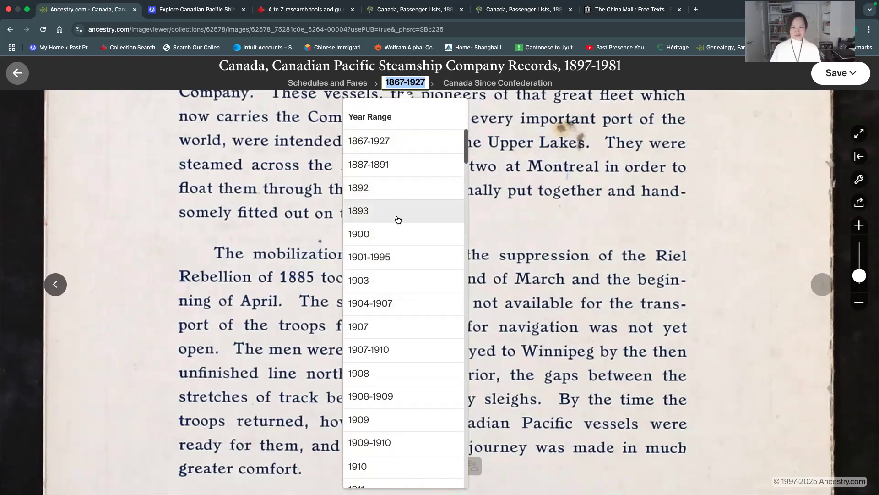
scroll(416, 319, "down", 2)
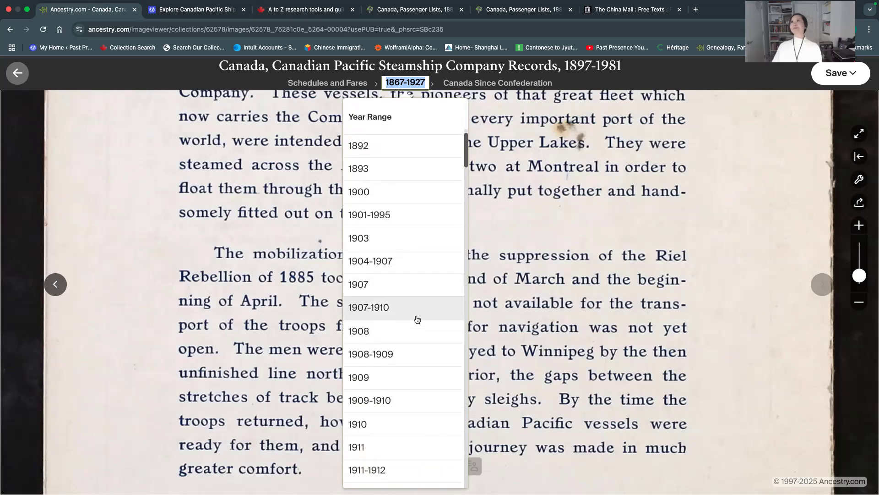
left_click(410, 221)
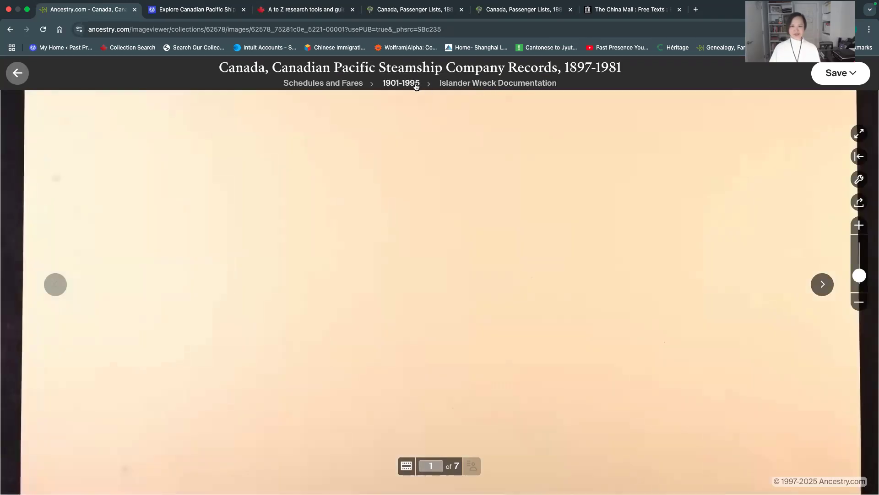
left_click(401, 83)
left_click(401, 286)
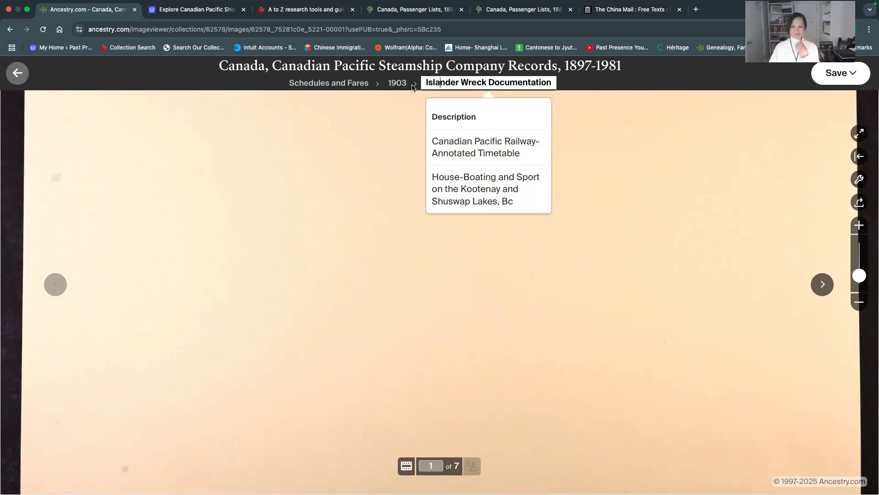
Browse the Schedules and Fares year range 1904-1907 and switch to 1907-1910.
left_click(402, 83)
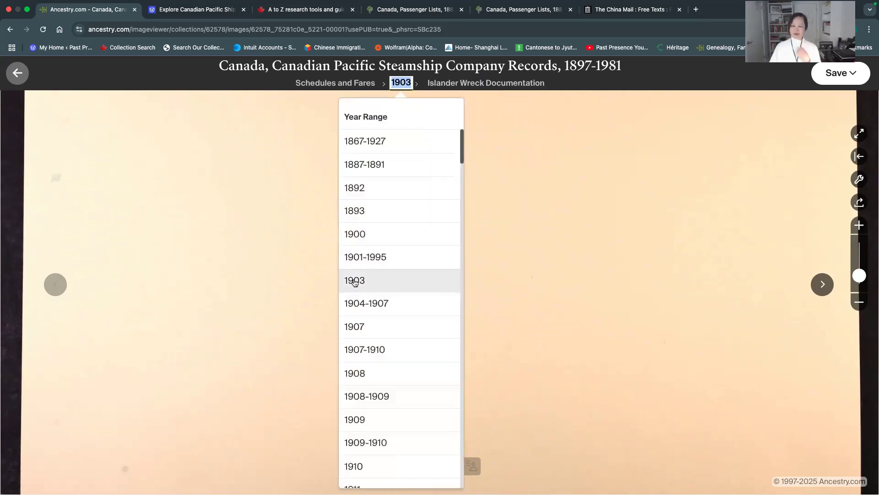
left_click(382, 305)
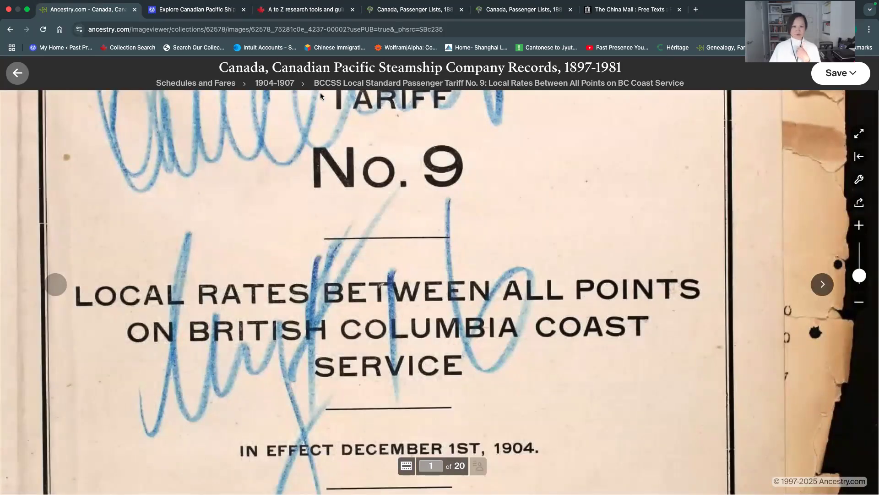
left_click(277, 83)
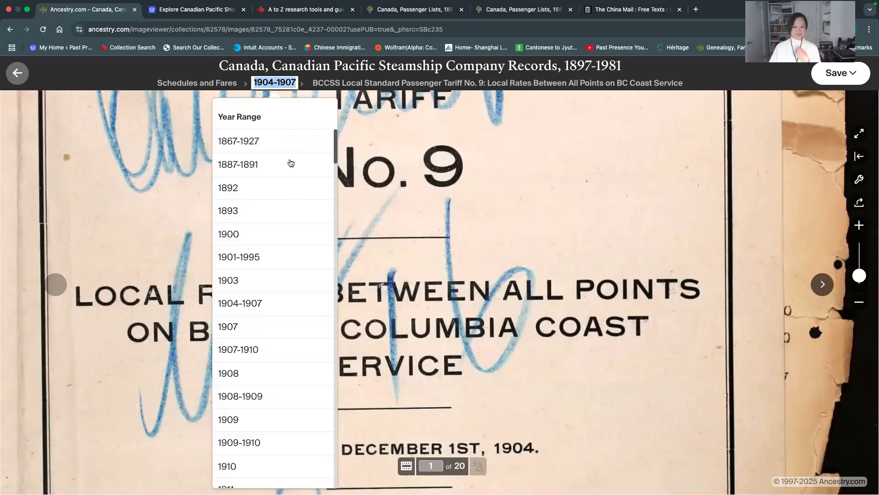
left_click(291, 350)
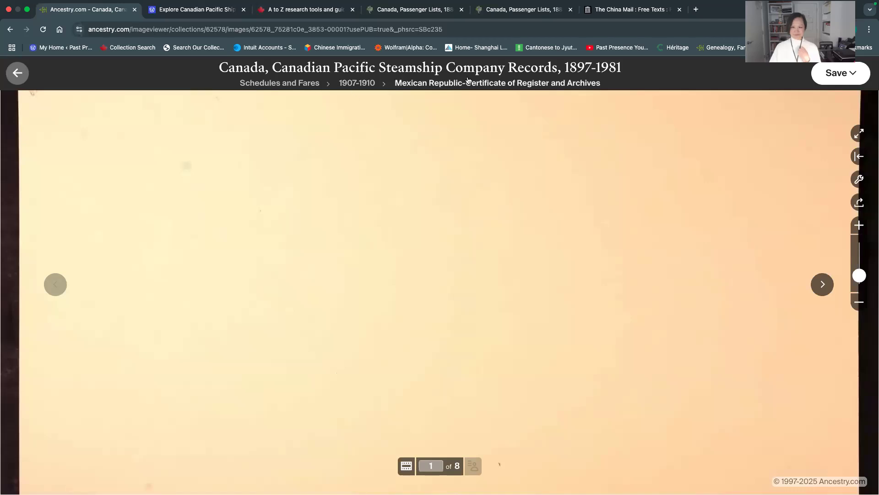
Select the year range 1908 and open The Great Highway Across the Continent to and From Europe, Japan, China, and Around the World.
left_click(349, 85)
left_click(367, 373)
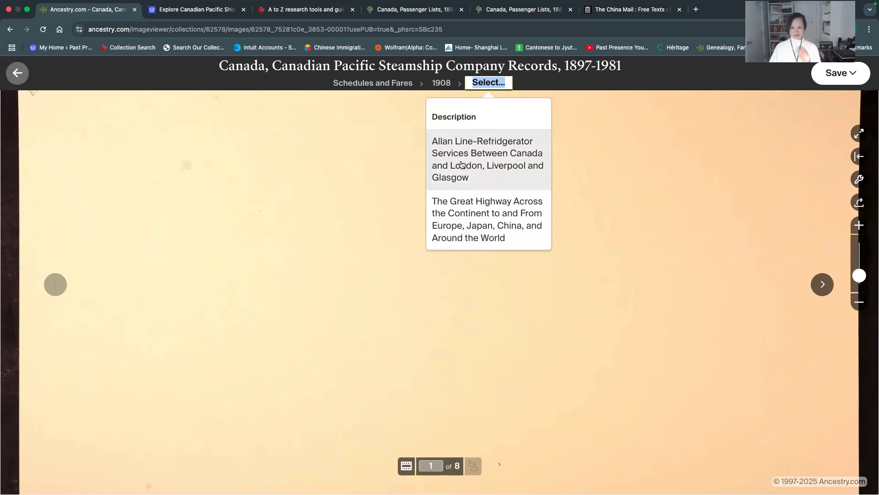
left_click(502, 241)
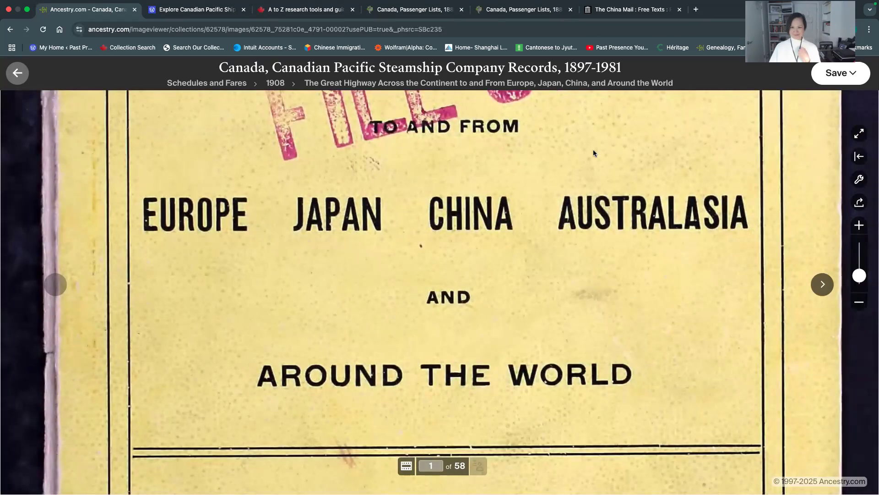
Page through The Great Highway booklet from its cover to image 11.
left_click(823, 284)
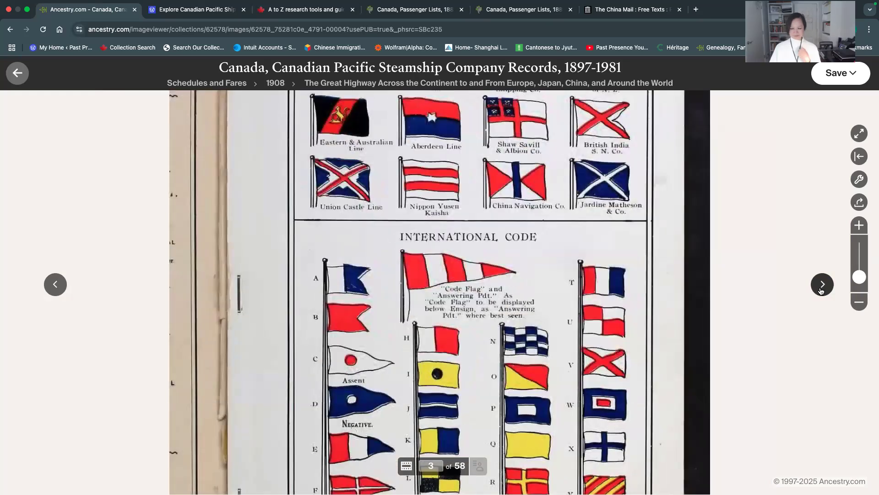
left_click(821, 290)
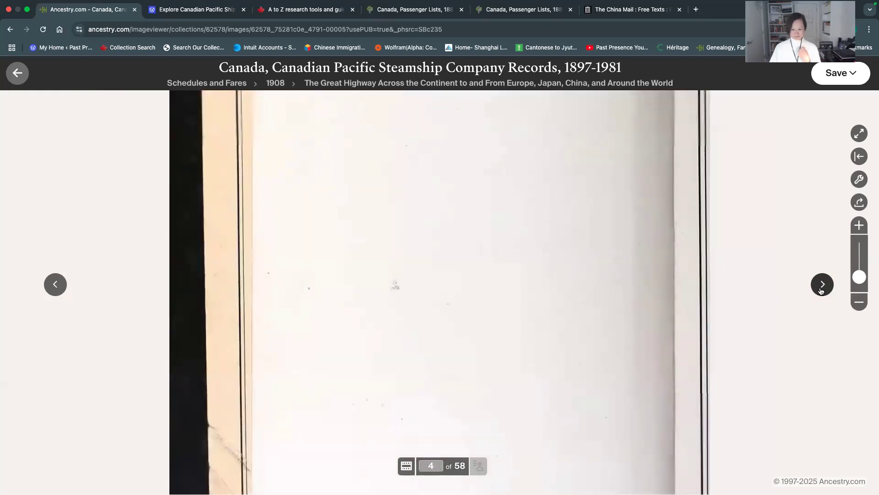
double_click(821, 290)
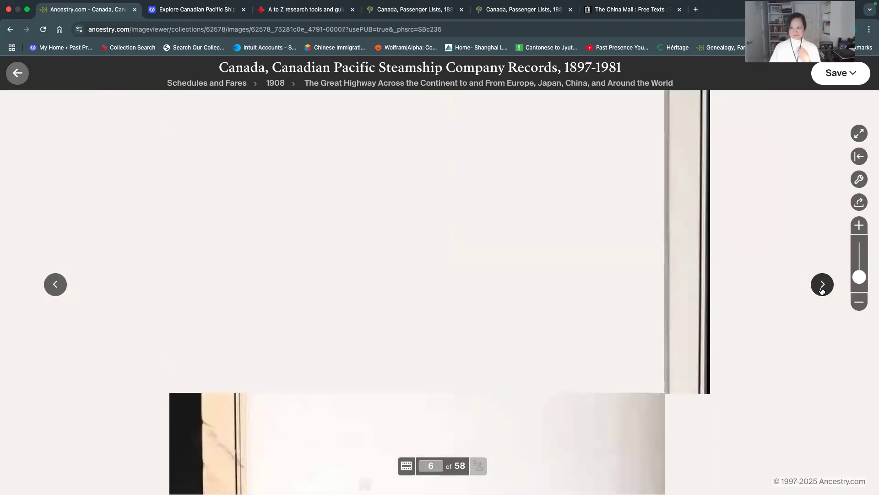
left_click(821, 290)
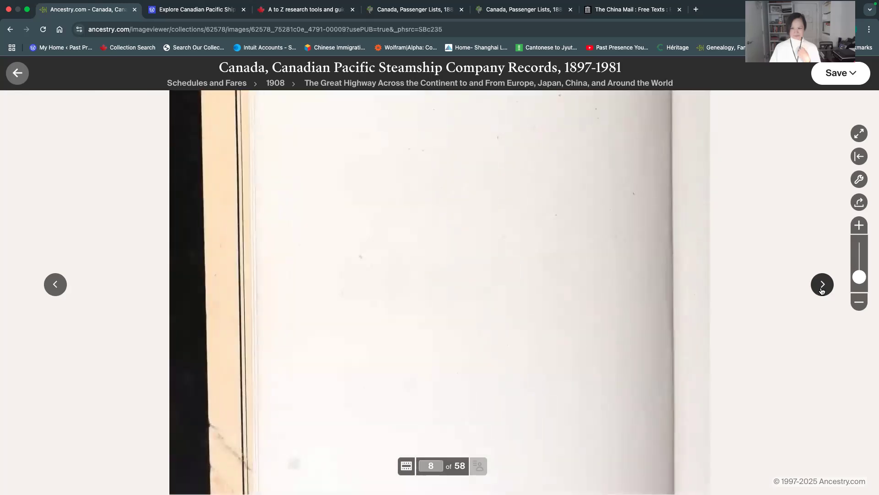
left_click(821, 290)
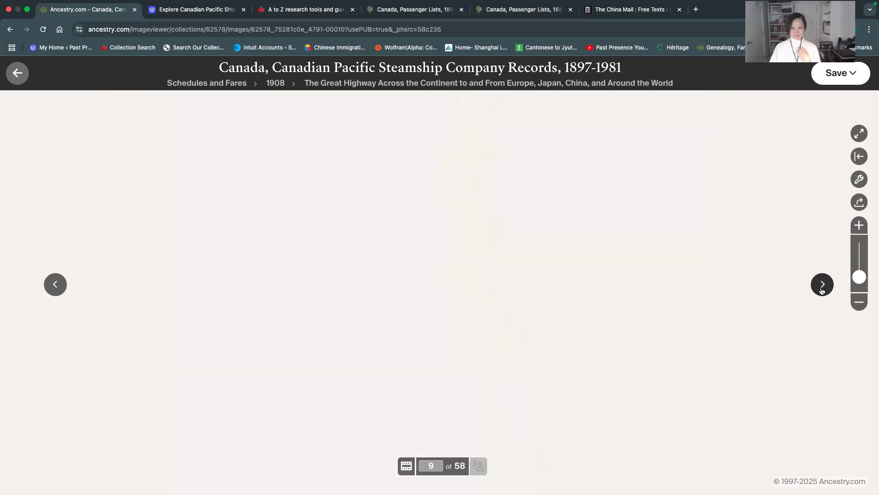
left_click(822, 291)
left_click(822, 290)
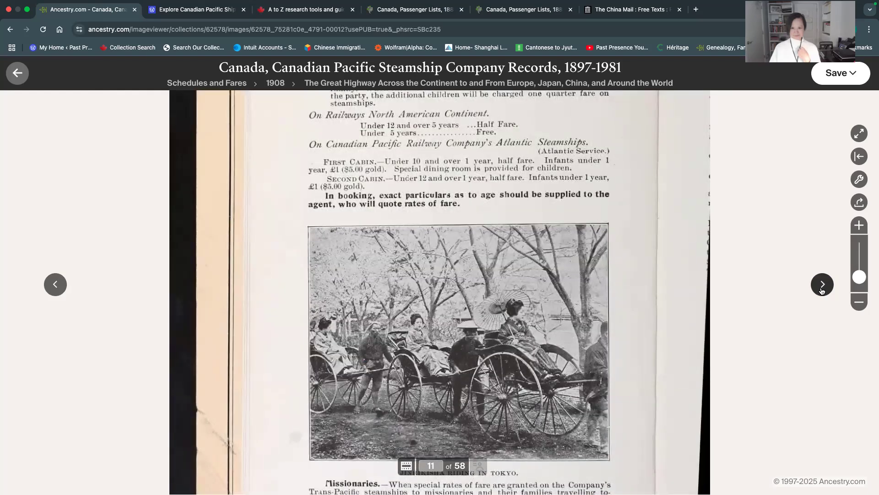
Go back to image 10 and read the conditions of passage, continuing to image 12.
left_click(56, 285)
scroll(426, 267, "up", 3)
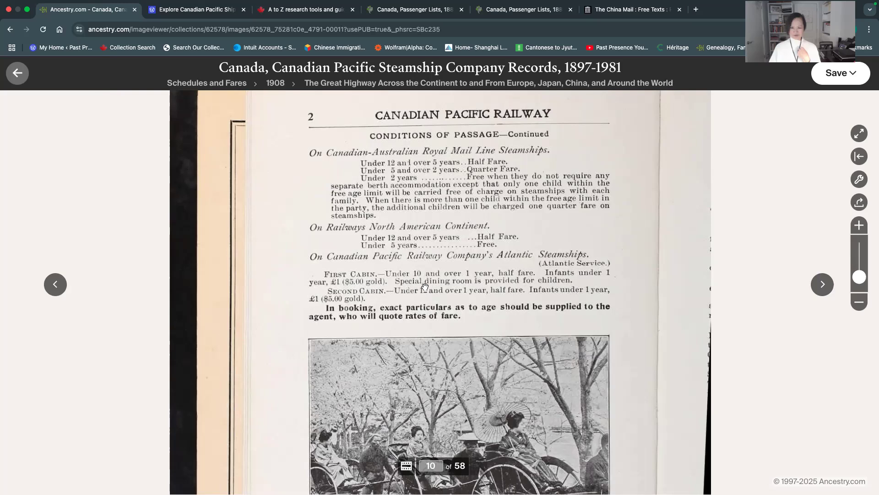
left_click(821, 285)
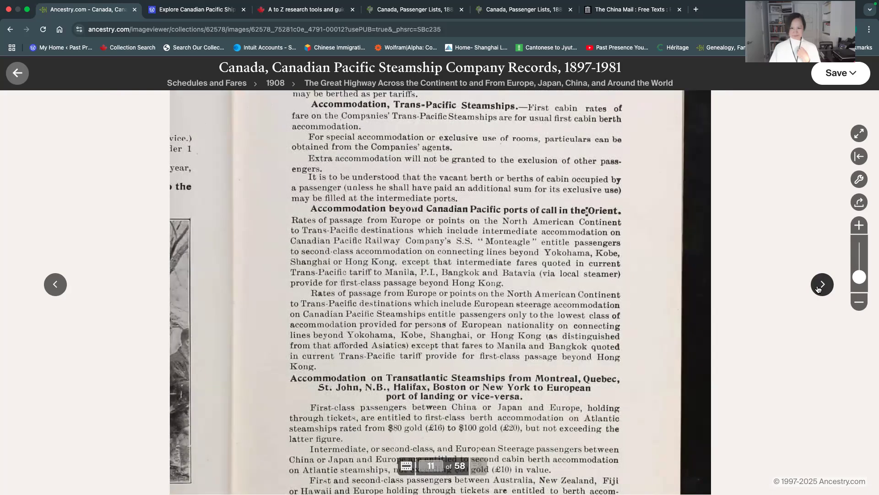
left_click(820, 287)
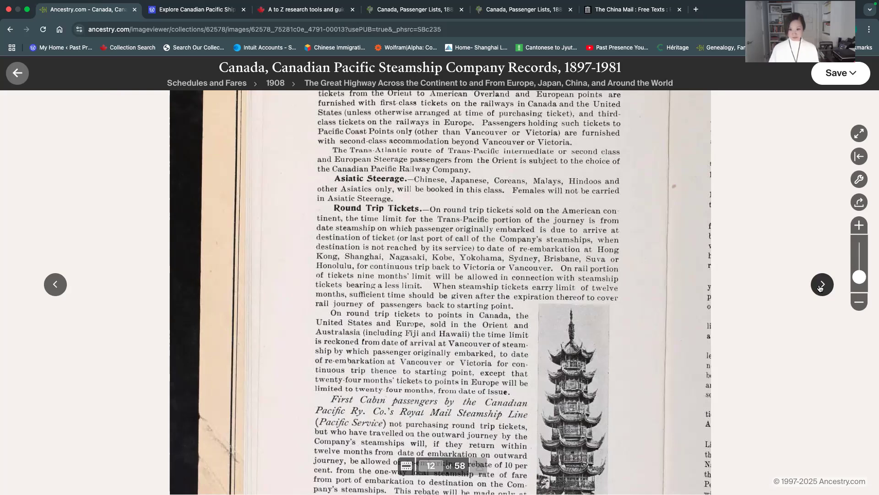
Page through the booklet's ticket, baggage and customs regulations to image 19.
left_click(821, 287)
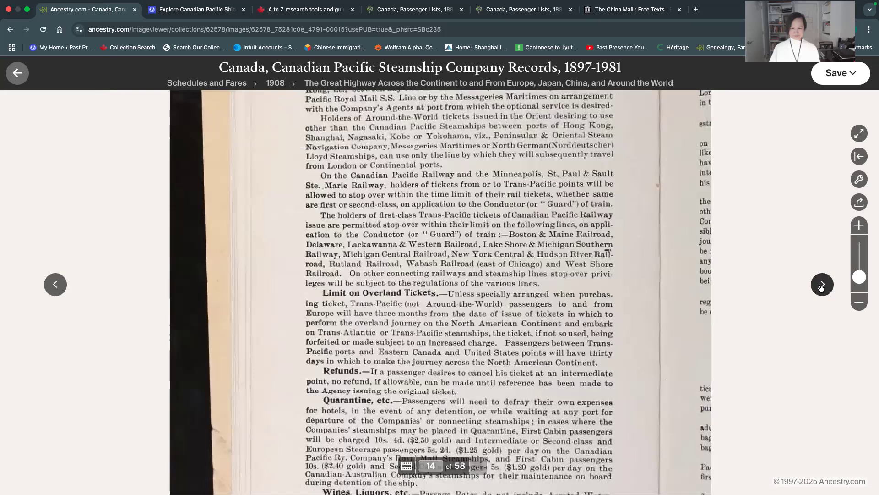
left_click(821, 287)
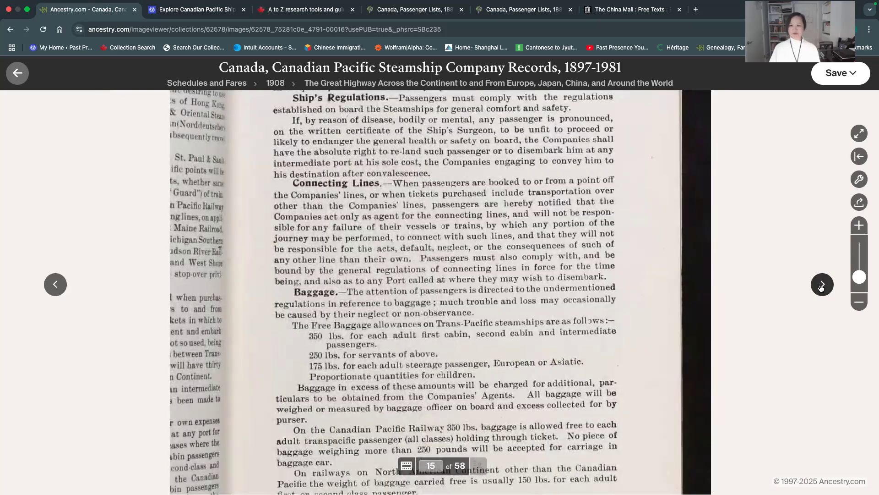
left_click(821, 287)
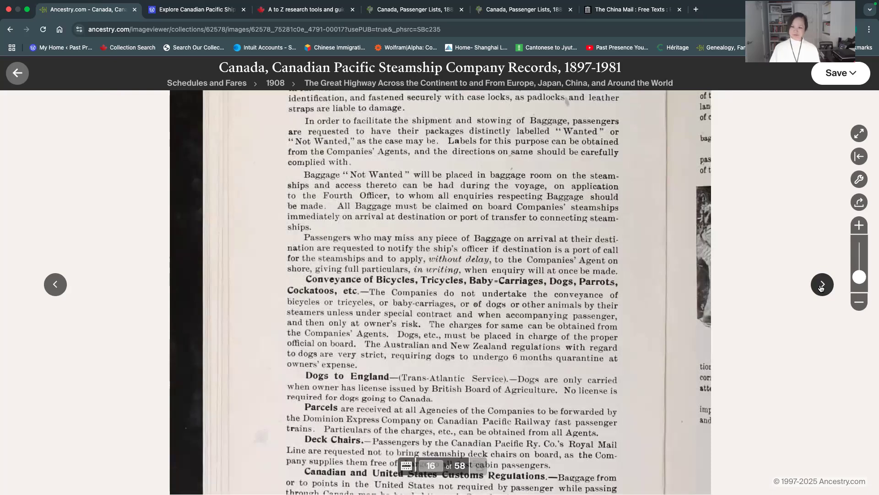
left_click(821, 287)
left_click(821, 287)
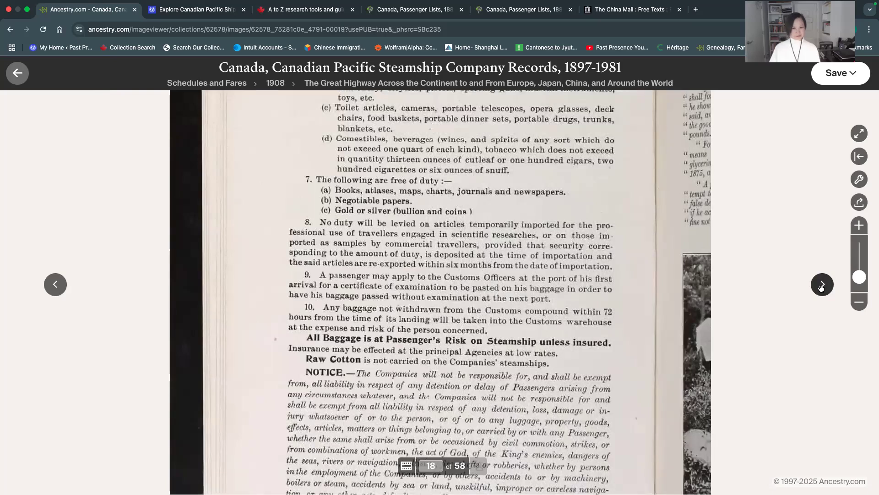
left_click(821, 287)
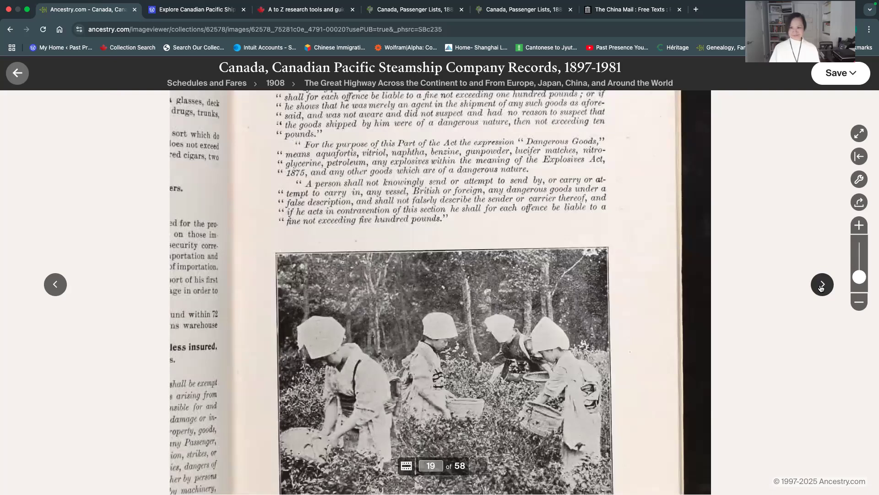
Read the description of the Royal Mail twin-screw steamships in Pacific service on images 20 and 21.
left_click(821, 287)
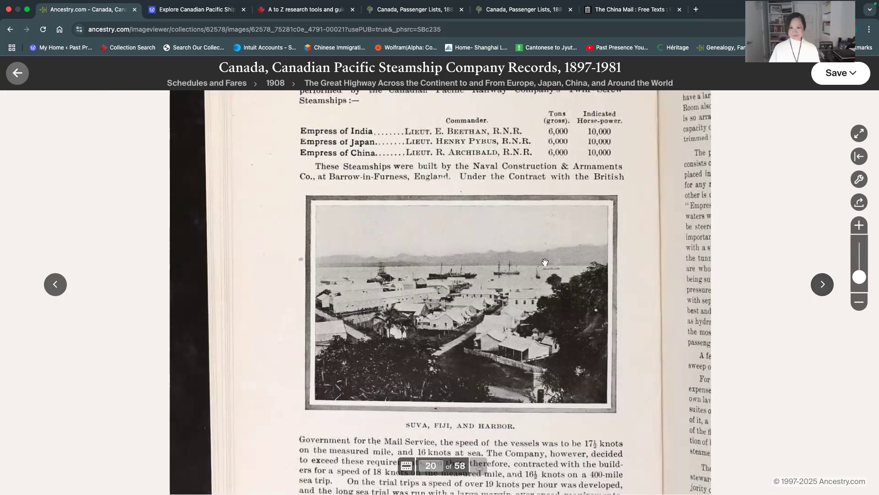
scroll(746, 324, "up", 3)
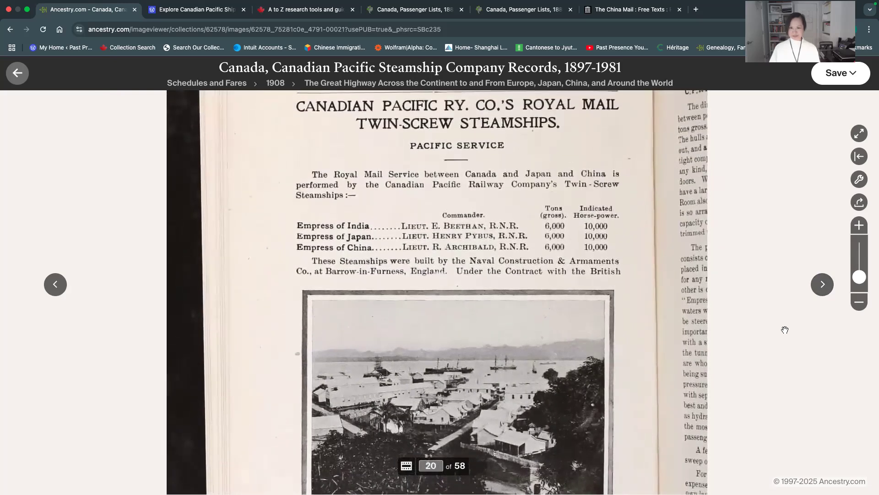
left_click(821, 285)
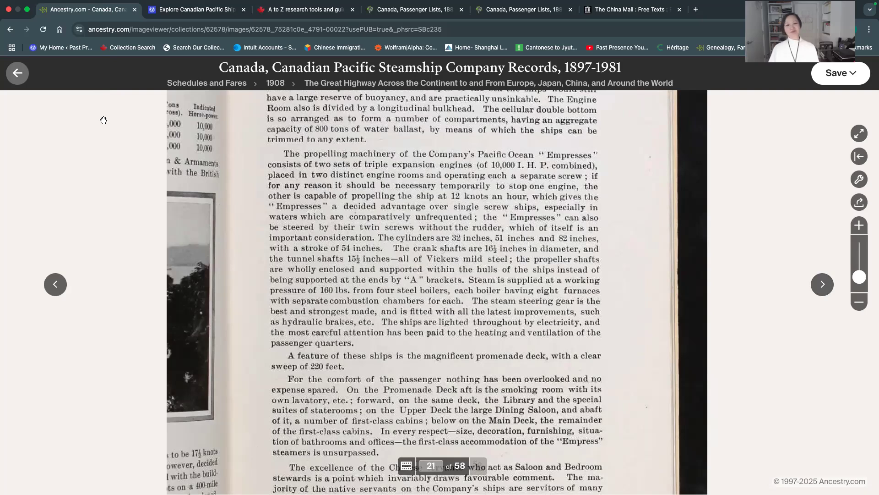
Return to the collection's search page and review the passenger list guides in Library and Archives Canada's A to Z research tools.
left_click(11, 29)
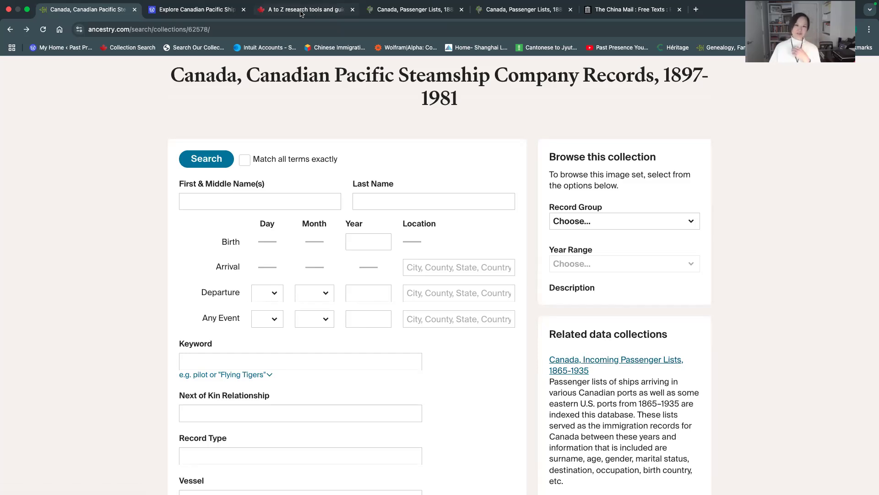
left_click(302, 13)
scroll(275, 181, "up", 10)
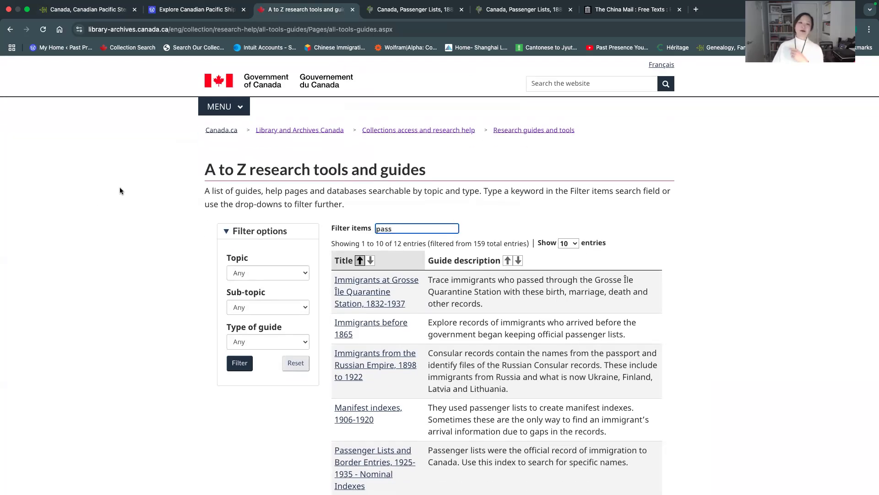
scroll(119, 188, "down", 3)
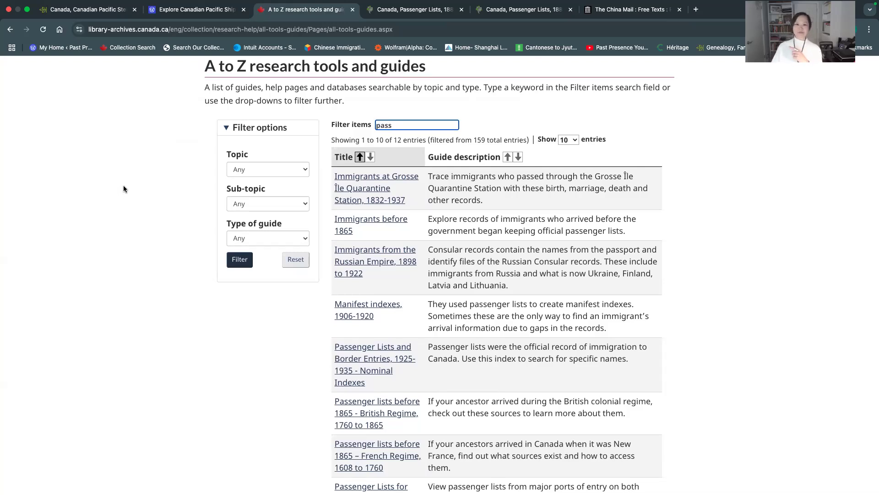
scroll(123, 189, "up", 1)
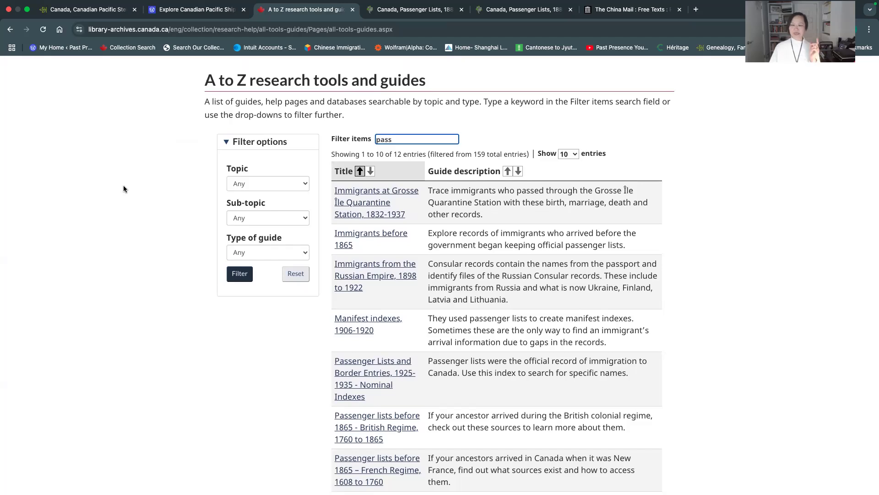
scroll(123, 189, "down", 3)
scroll(286, 178, "up", 2)
scroll(288, 182, "up", 1)
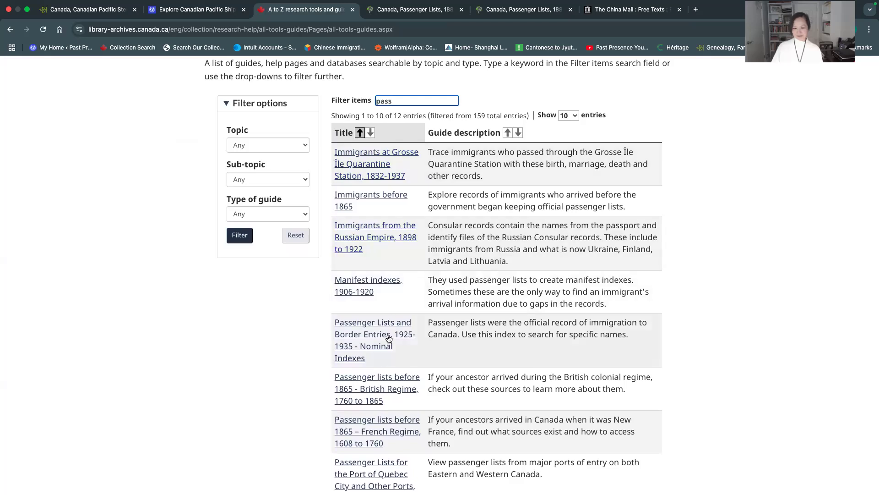
Switch to FamilySearch's Canada, Passenger Lists, 1881-1922 and enlarge the passenger entries on the July 1909 Empress of China manifest's first image.
left_click(403, 9)
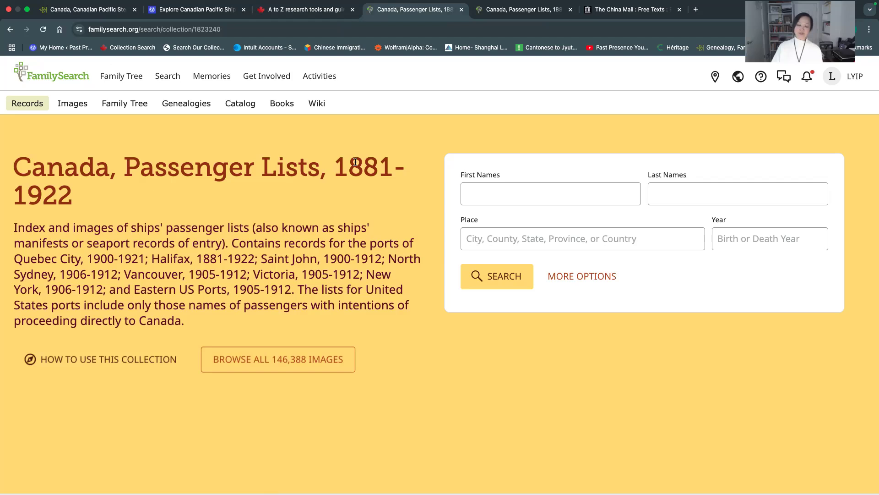
left_click(519, 10)
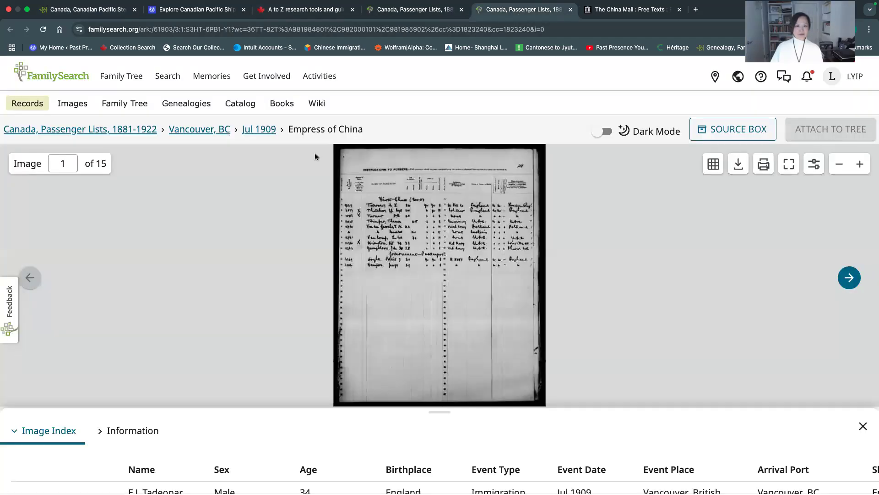
left_click(860, 164)
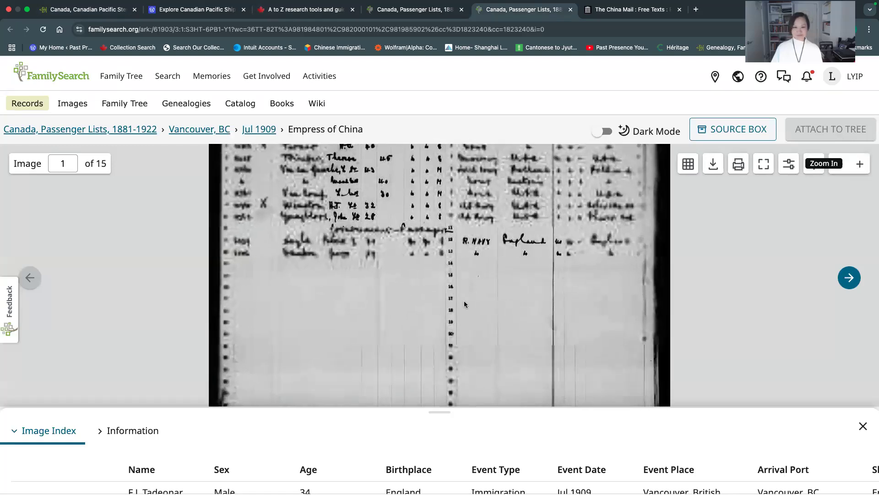
left_click_drag(414, 202, 418, 291)
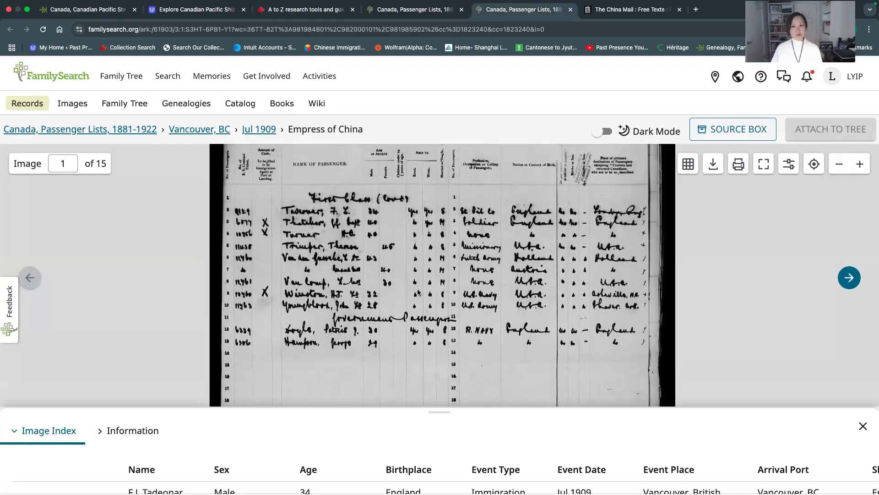